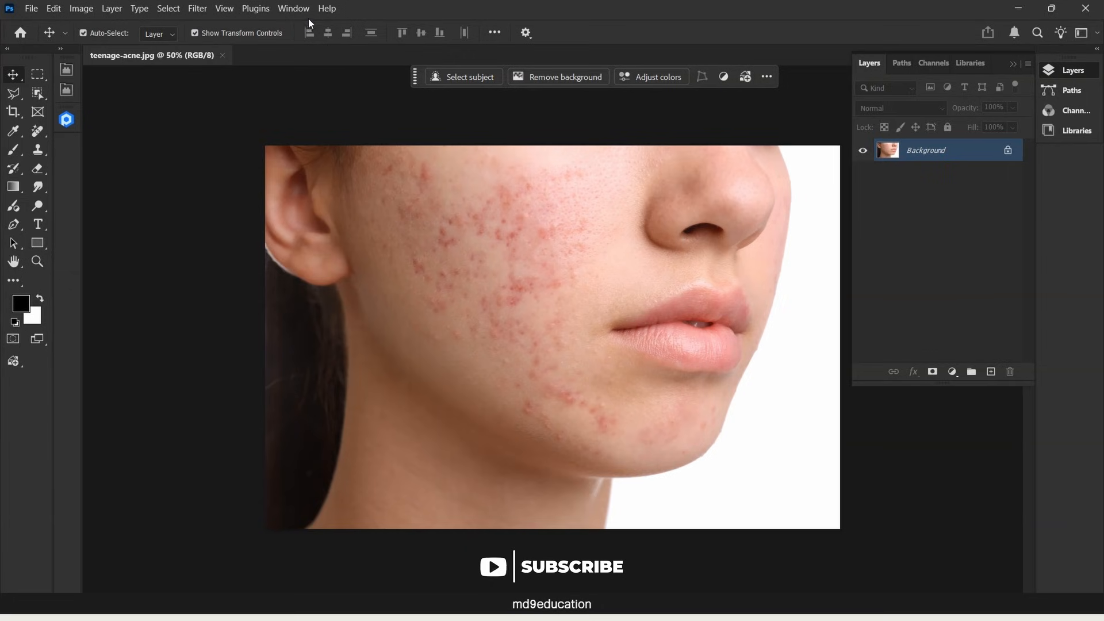
Open the Retouch Pro extension and add its Easy skin retouch layer to the acne photo.
click(293, 9)
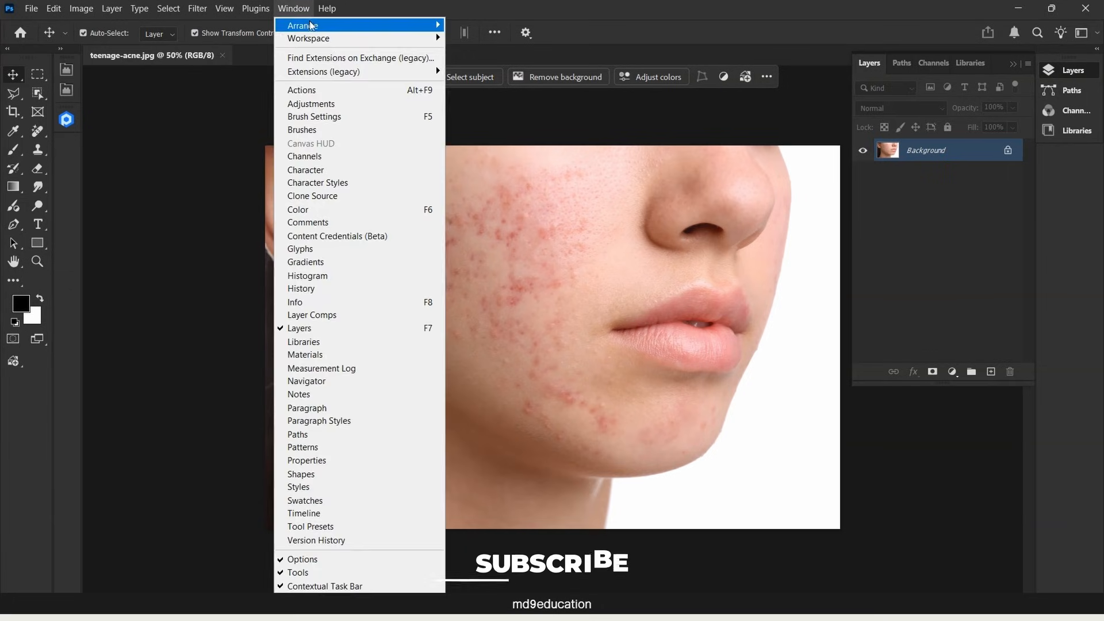
mouse_move(335, 77)
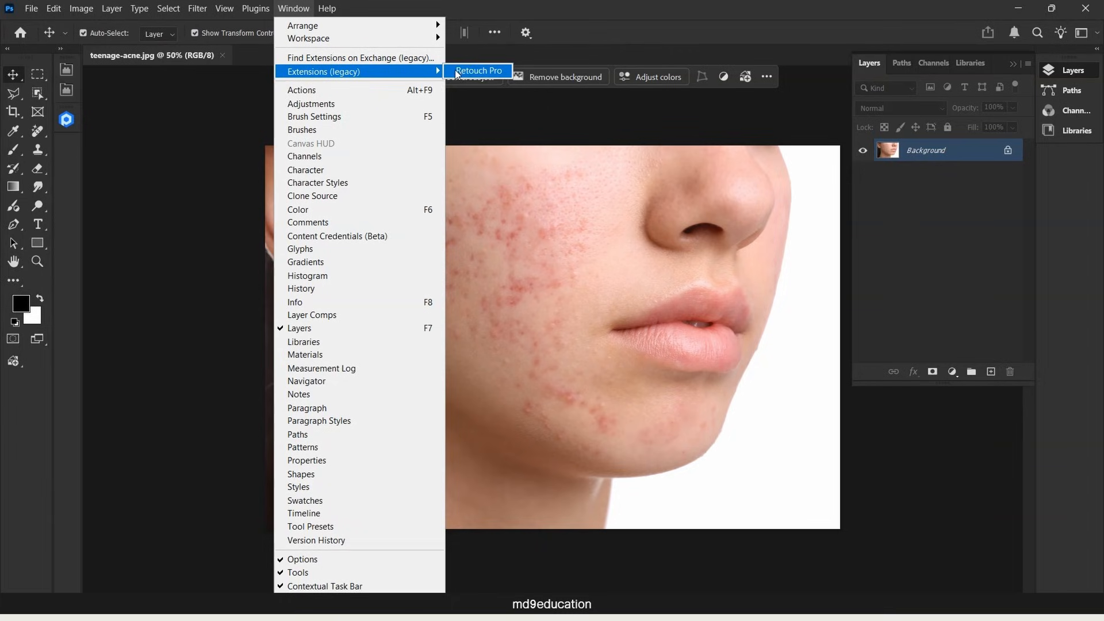
click(458, 74)
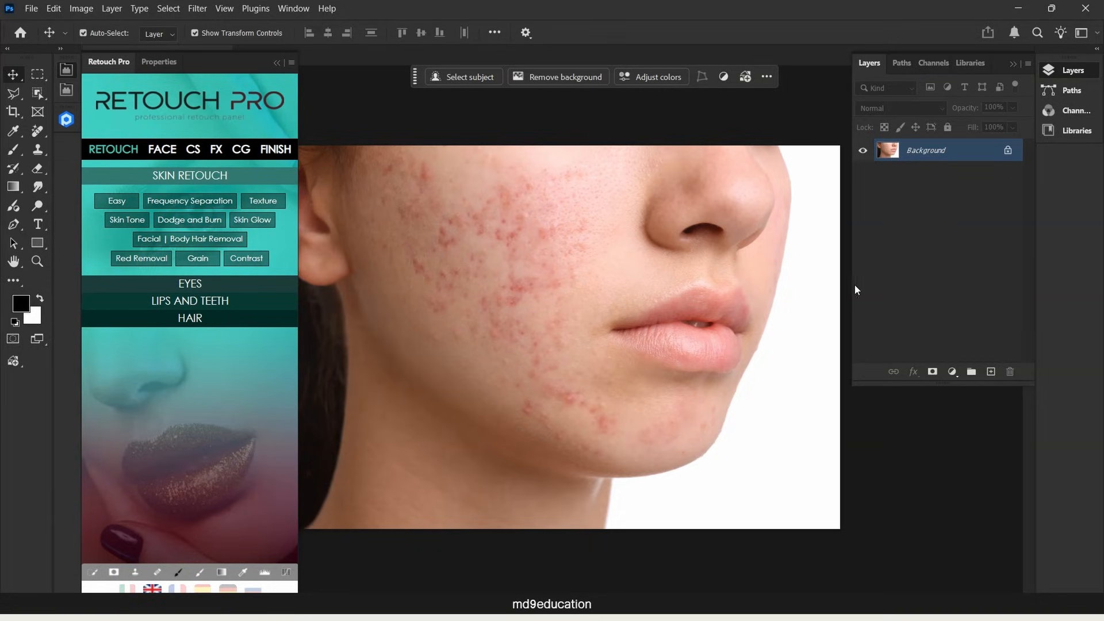
drag(853, 383, 866, 528)
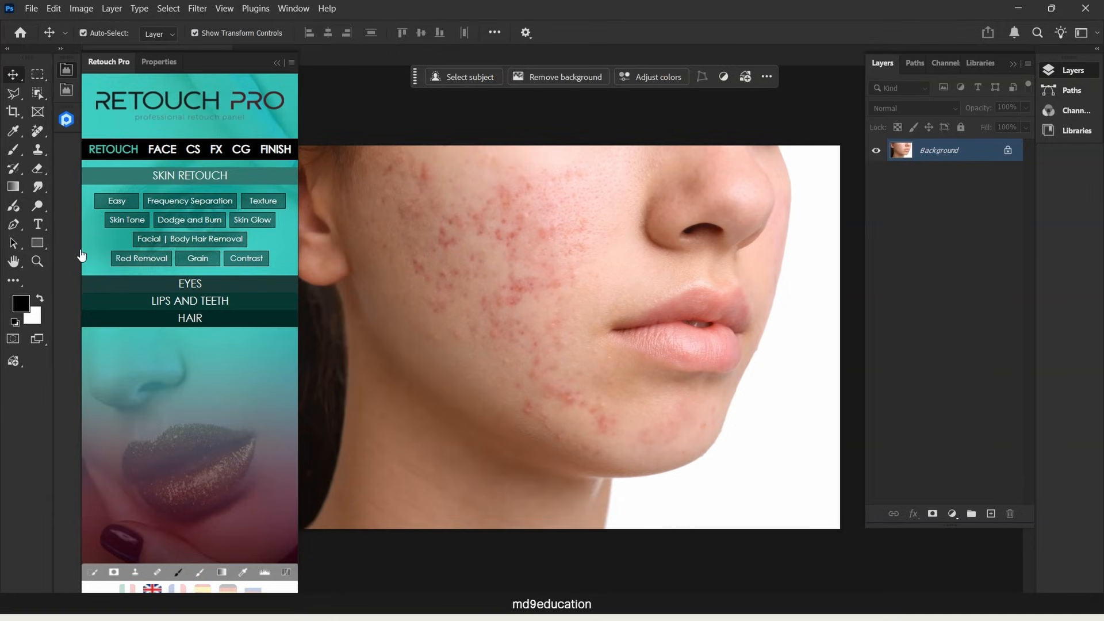
click(117, 200)
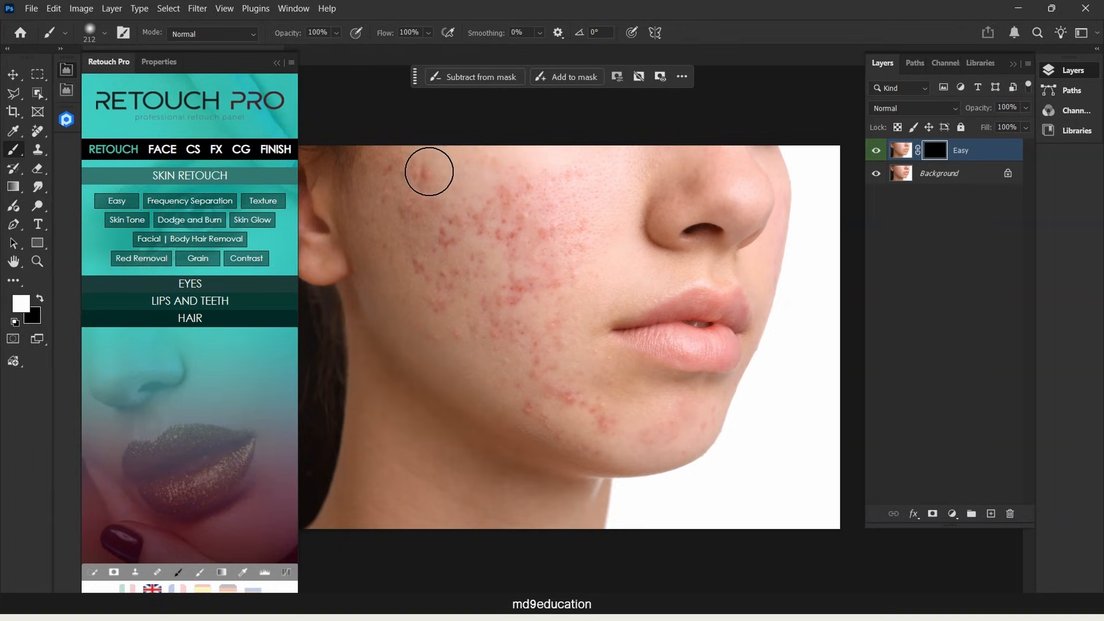
mouse_move(429, 173)
mouse_down()
mouse_move(393, 171)
mouse_move(392, 218)
mouse_move(392, 173)
mouse_move(404, 277)
mouse_move(405, 236)
mouse_move(436, 318)
mouse_move(455, 214)
mouse_move(511, 175)
mouse_move(520, 209)
mouse_move(562, 172)
mouse_move(585, 177)
mouse_move(581, 212)
mouse_move(477, 246)
mouse_move(549, 241)
mouse_move(565, 256)
mouse_move(532, 270)
mouse_move(576, 278)
mouse_move(513, 318)
mouse_move(470, 301)
mouse_move(534, 193)
mouse_move(405, 162)
mouse_up()
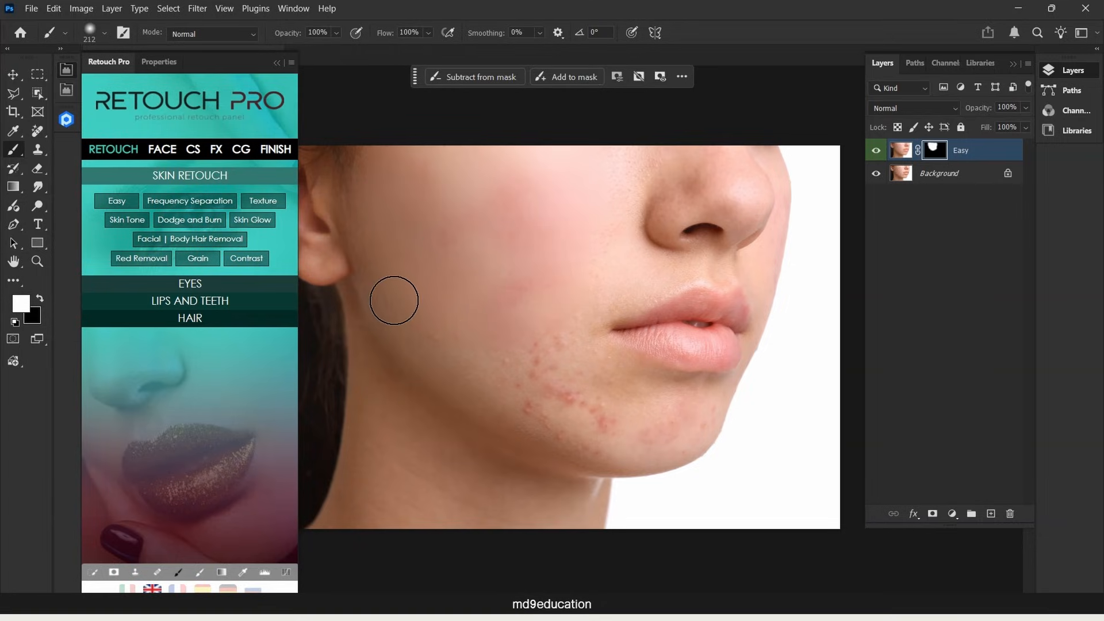
key(ctrl+z)
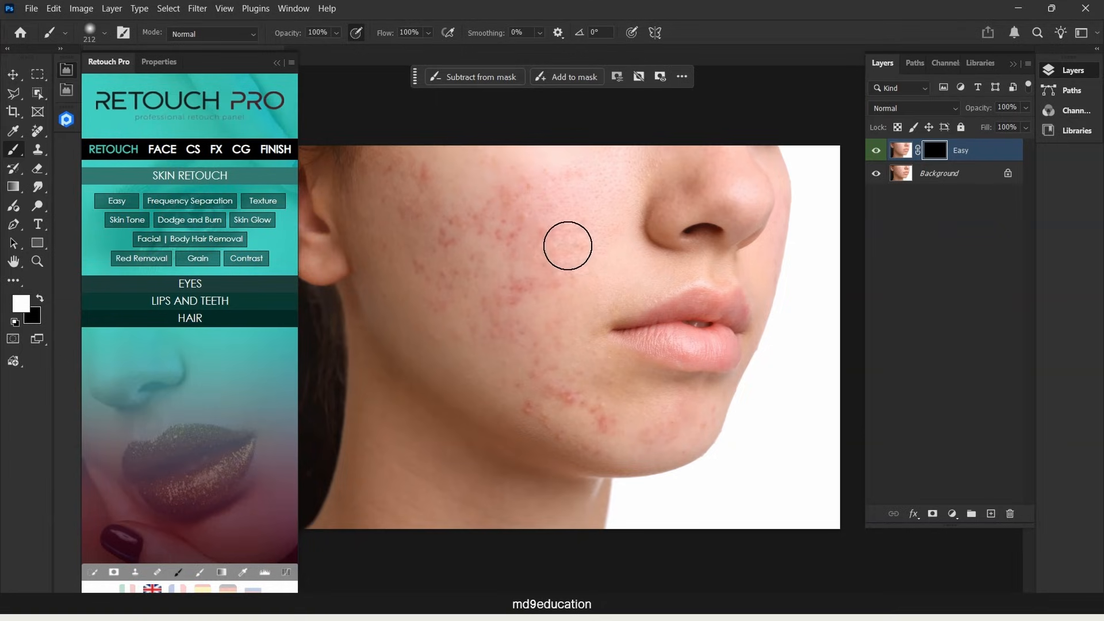
mouse_move(568, 246)
mouse_down()
mouse_move(443, 313)
mouse_move(390, 158)
mouse_move(382, 219)
mouse_move(424, 309)
mouse_move(437, 192)
mouse_move(487, 255)
mouse_move(567, 175)
mouse_move(498, 163)
mouse_move(526, 168)
mouse_move(513, 217)
mouse_move(552, 240)
mouse_move(552, 266)
mouse_move(511, 320)
mouse_move(503, 306)
mouse_up()
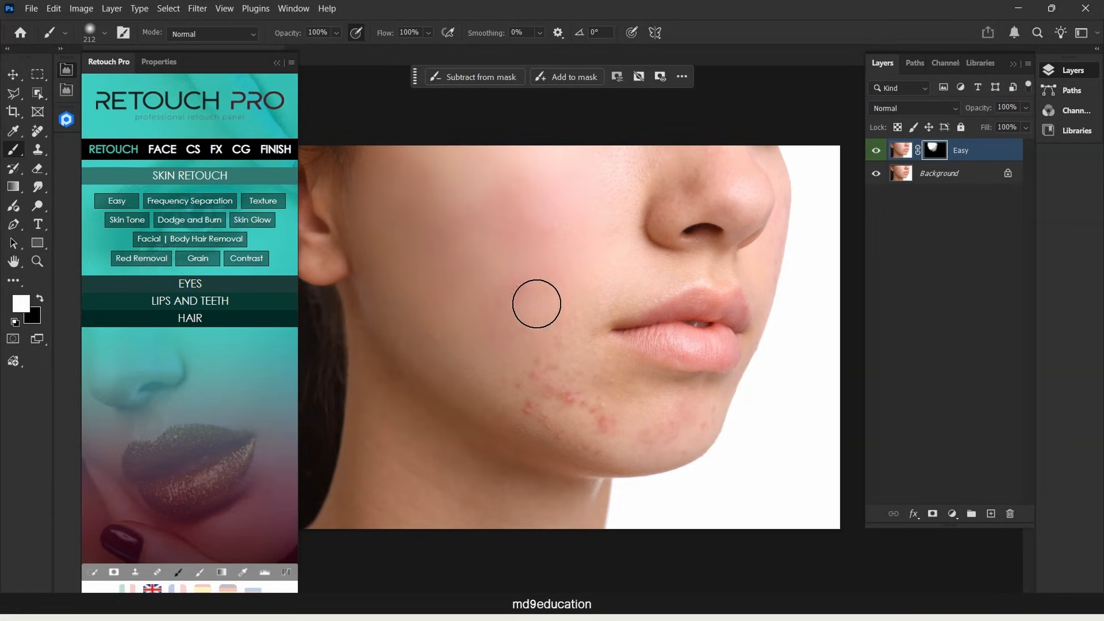
mouse_move(524, 390)
mouse_down()
mouse_move(569, 429)
mouse_move(547, 389)
mouse_move(584, 435)
mouse_move(549, 419)
mouse_up()
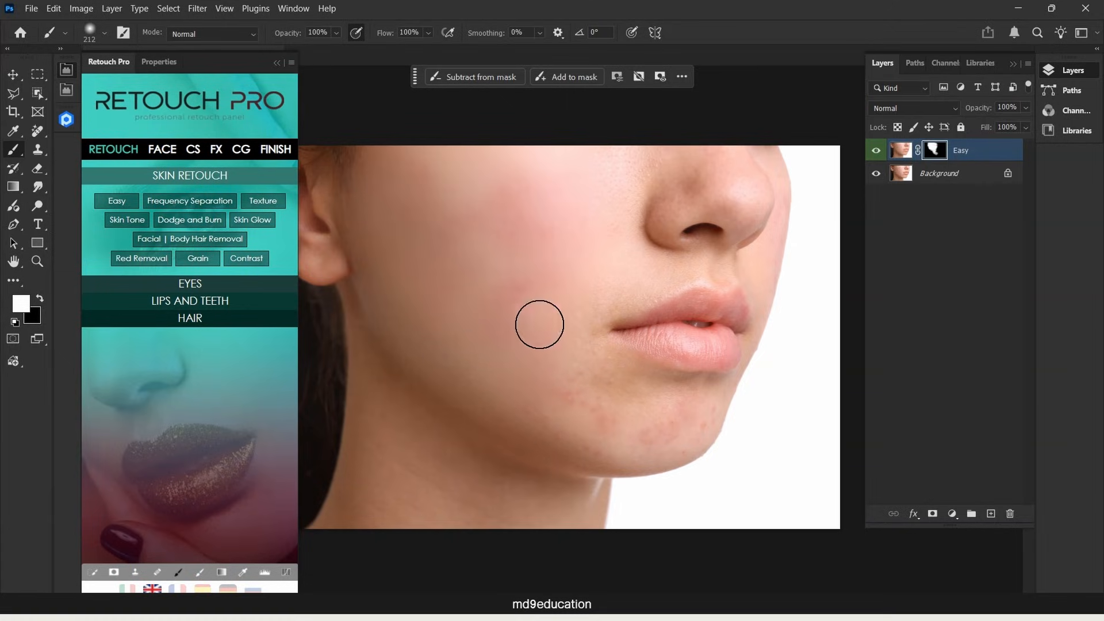
mouse_move(581, 380)
mouse_down()
mouse_move(605, 416)
mouse_move(604, 394)
mouse_move(627, 411)
mouse_move(672, 415)
mouse_move(679, 431)
mouse_move(696, 419)
mouse_move(593, 386)
mouse_move(601, 409)
mouse_move(624, 420)
mouse_up()
key(ctrl+z)
key(ctrl+z)
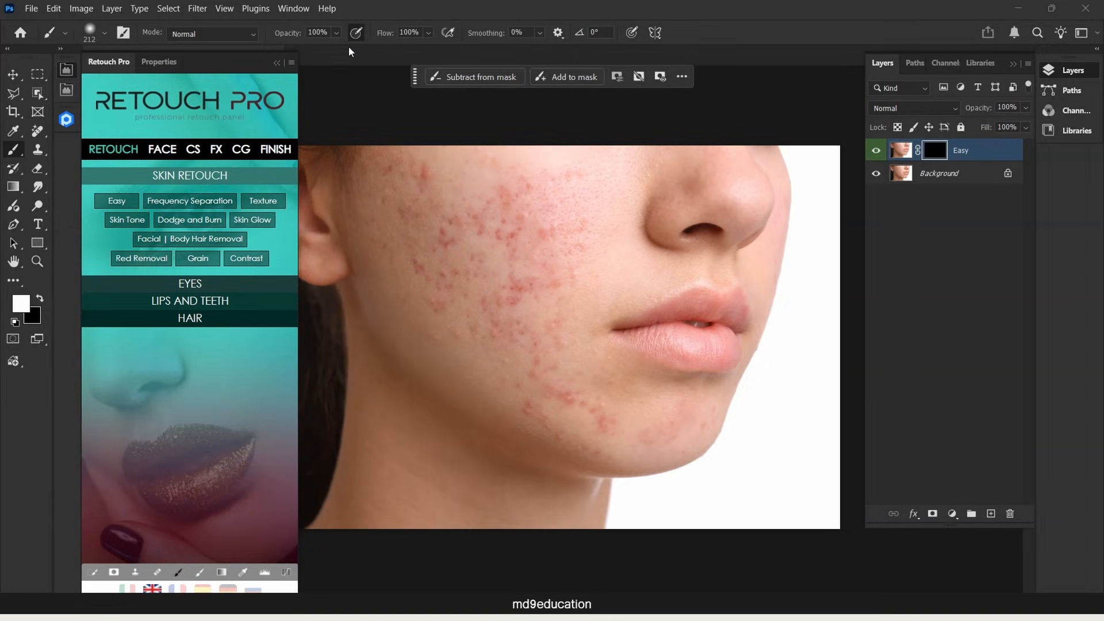
Paint white on the Easy layer mask over the cheek, jaw, chin and upper lip to smooth the skin.
mouse_move(402, 170)
mouse_down()
mouse_move(415, 237)
mouse_move(465, 156)
mouse_move(375, 188)
mouse_move(571, 384)
mouse_move(556, 329)
mouse_move(515, 327)
mouse_move(512, 306)
mouse_move(561, 250)
mouse_move(556, 260)
mouse_move(523, 253)
mouse_move(476, 222)
mouse_move(486, 182)
mouse_move(455, 223)
mouse_move(505, 236)
mouse_move(542, 230)
mouse_move(591, 181)
mouse_move(610, 193)
mouse_move(616, 177)
mouse_move(611, 195)
mouse_move(662, 170)
mouse_move(505, 232)
mouse_move(533, 319)
mouse_move(450, 248)
mouse_move(440, 386)
mouse_move(377, 411)
mouse_move(358, 506)
mouse_move(374, 387)
mouse_move(363, 363)
mouse_move(375, 387)
mouse_move(372, 453)
mouse_move(369, 429)
mouse_move(330, 540)
mouse_move(369, 478)
mouse_move(372, 436)
mouse_move(346, 523)
mouse_move(387, 462)
mouse_move(386, 488)
mouse_move(455, 552)
mouse_move(400, 516)
mouse_move(445, 549)
mouse_move(429, 483)
mouse_move(394, 504)
mouse_move(505, 567)
mouse_move(404, 443)
mouse_move(474, 497)
mouse_move(404, 437)
mouse_move(556, 511)
mouse_move(524, 492)
mouse_move(552, 512)
mouse_move(511, 501)
mouse_move(409, 435)
mouse_move(379, 376)
mouse_move(443, 450)
mouse_move(490, 469)
mouse_move(465, 401)
mouse_move(579, 416)
mouse_up()
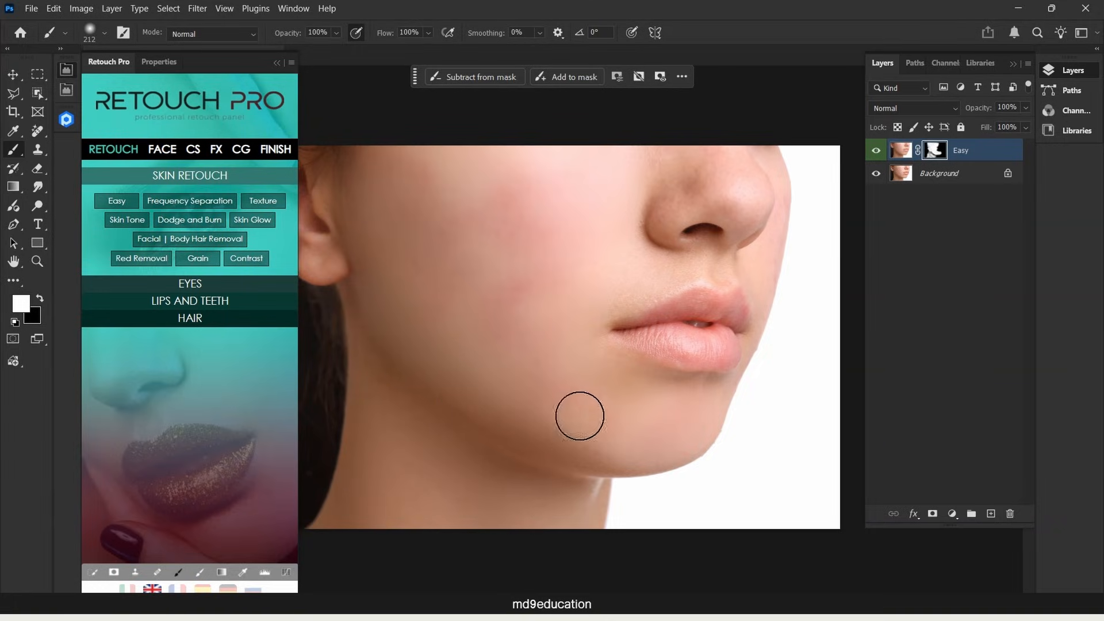
drag(642, 311, 670, 274)
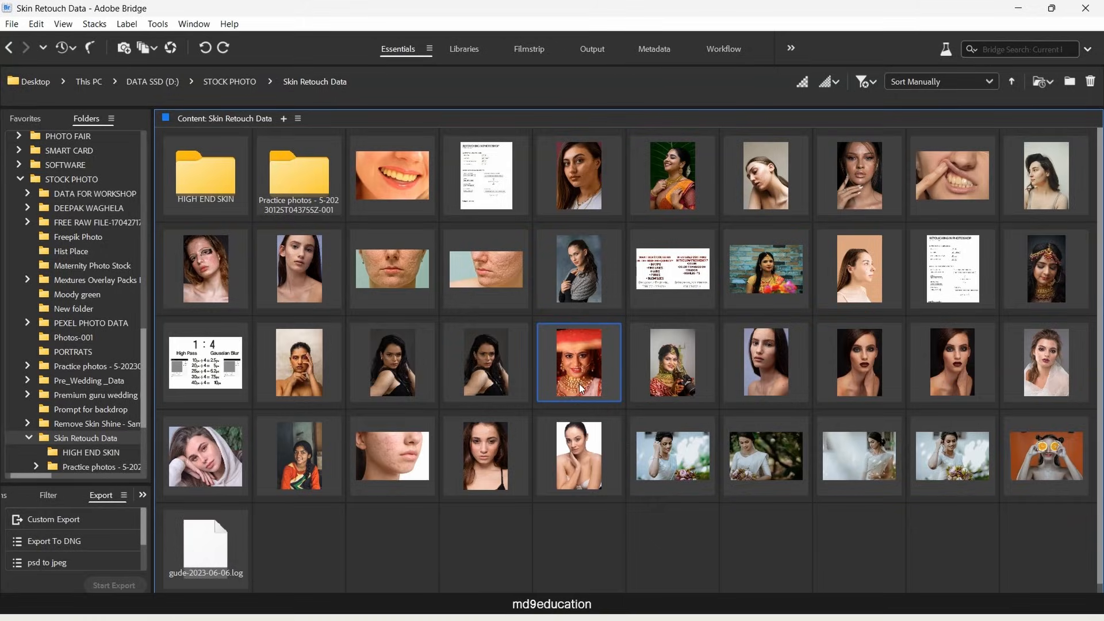
Open the portrait of the bride in the red veil from Bridge and add the Easy skin retouch layer.
double_click(578, 383)
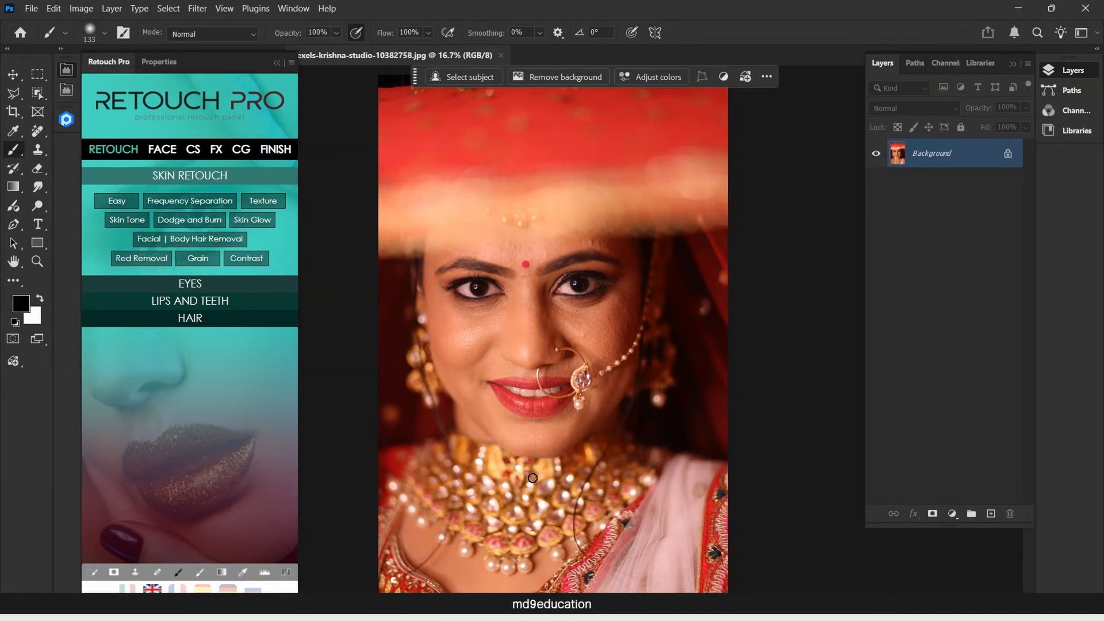
key(ctrl+plus)
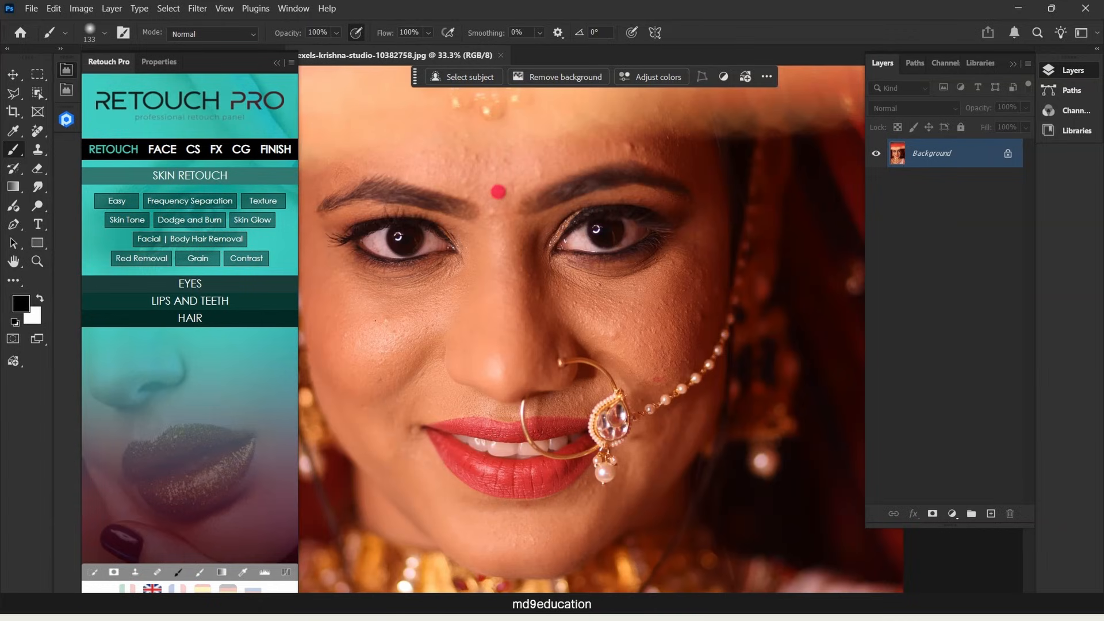
scroll(374, 354, left, 3)
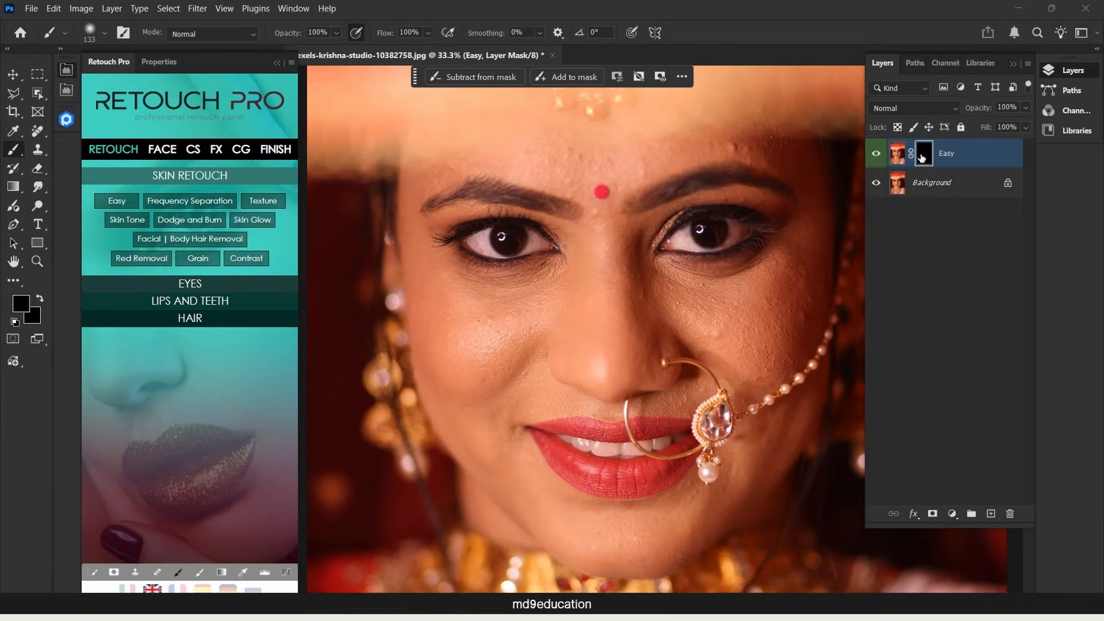
Paint white on the Easy layer mask over the bride's cheeks, chin, nose and forehead to smooth the skin.
click(358, 33)
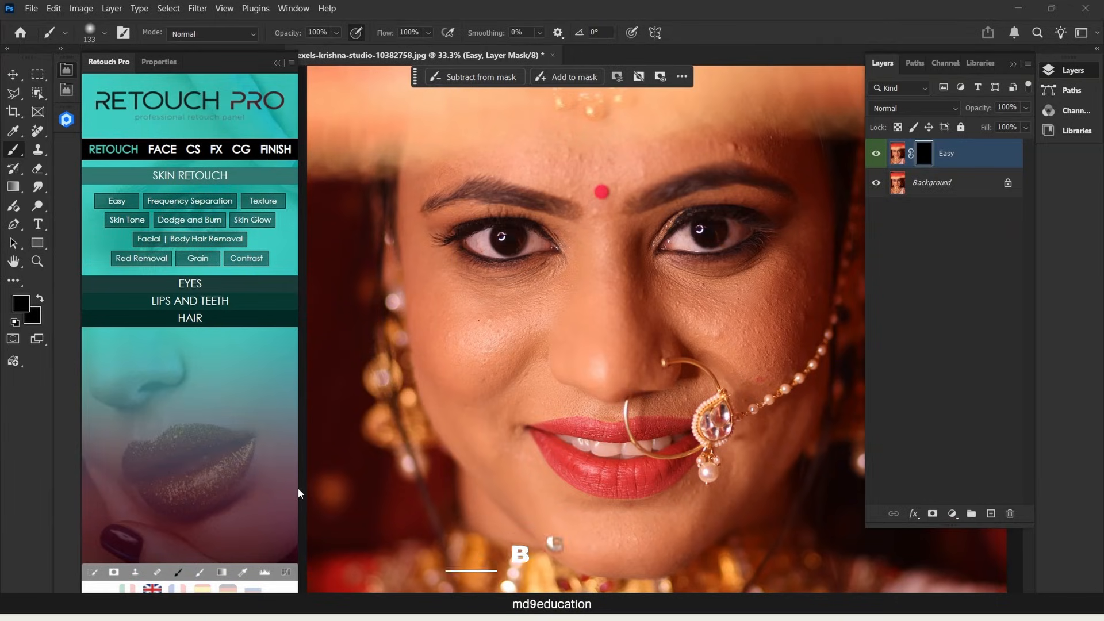
key(x)
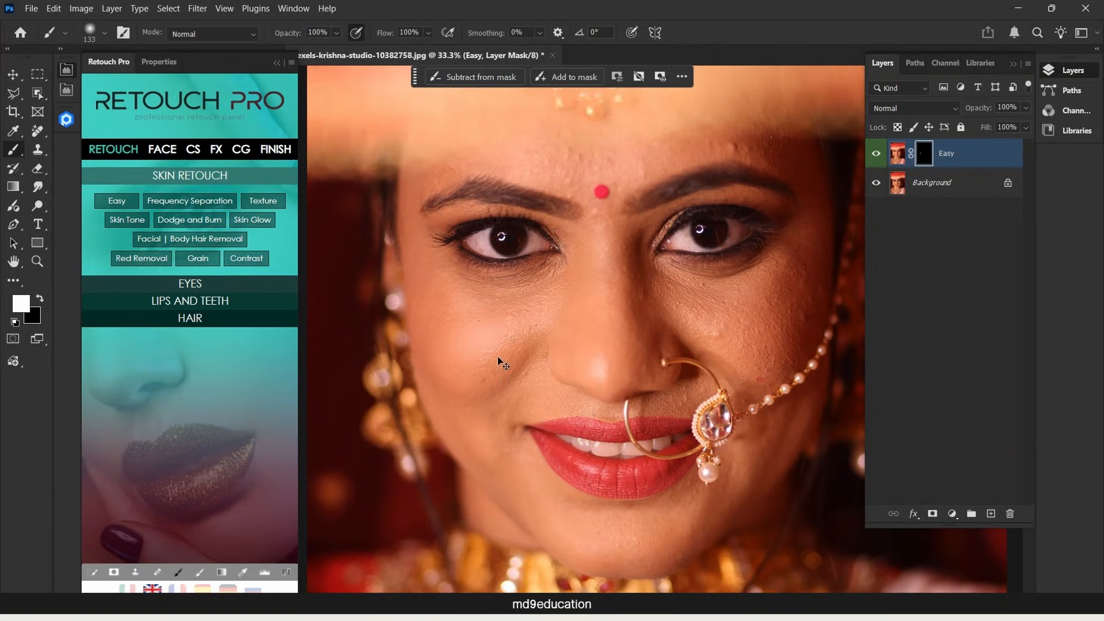
key(ctrl+z)
drag(494, 337, 473, 376)
mouse_move(510, 466)
mouse_down()
mouse_move(574, 535)
mouse_move(499, 455)
mouse_move(591, 551)
mouse_move(528, 485)
mouse_move(627, 548)
mouse_move(641, 514)
mouse_move(687, 497)
mouse_move(607, 527)
mouse_move(641, 535)
mouse_move(765, 453)
mouse_move(741, 482)
mouse_up()
mouse_move(673, 386)
mouse_down()
mouse_move(687, 396)
mouse_move(677, 402)
mouse_move(696, 386)
mouse_up()
mouse_move(574, 375)
mouse_down()
mouse_move(686, 362)
mouse_move(621, 401)
mouse_move(576, 349)
mouse_move(517, 385)
mouse_move(528, 353)
mouse_move(468, 329)
mouse_up()
mouse_move(730, 339)
mouse_down()
mouse_move(774, 355)
mouse_move(792, 301)
mouse_move(762, 296)
mouse_move(771, 285)
mouse_move(790, 297)
mouse_up()
mouse_move(716, 330)
mouse_down()
mouse_move(756, 366)
mouse_move(783, 267)
mouse_up()
mouse_move(760, 144)
mouse_down()
mouse_move(537, 198)
mouse_move(562, 180)
mouse_move(485, 157)
mouse_move(443, 168)
mouse_move(424, 187)
mouse_up()
alt+click(575, 404)
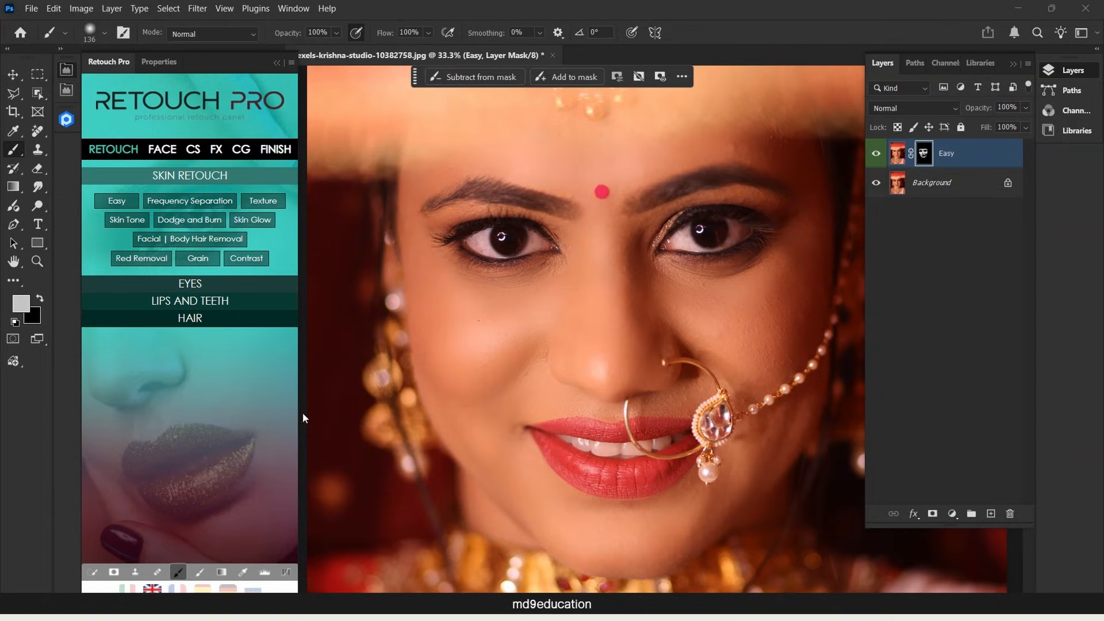
Return to the acne photo and apply Retouch Pro's Frequency Separation to it.
key(x)
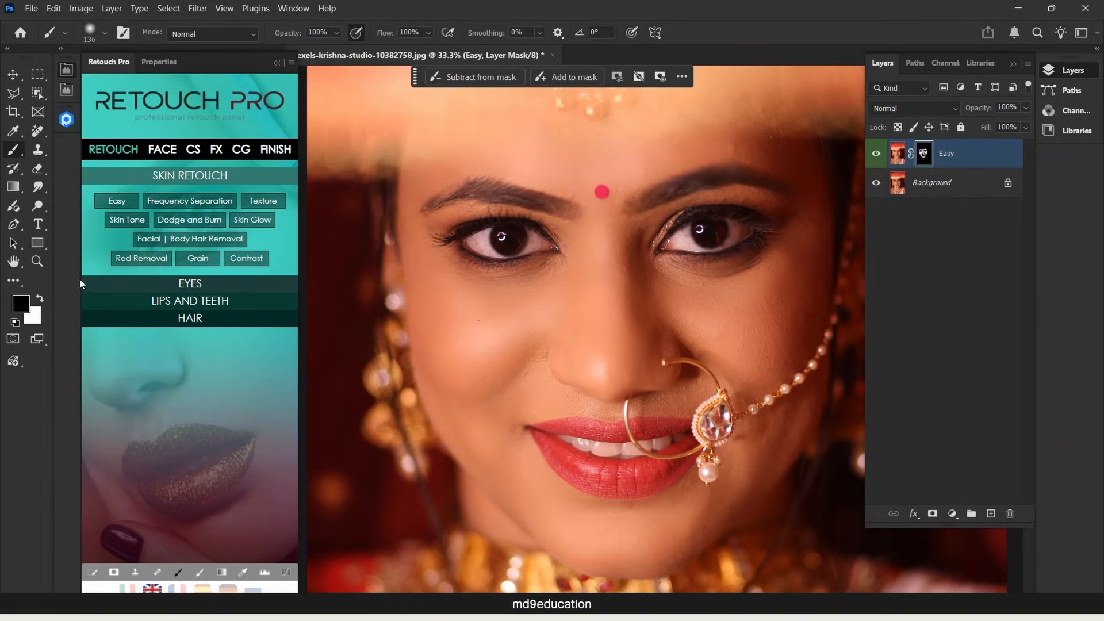
click(279, 61)
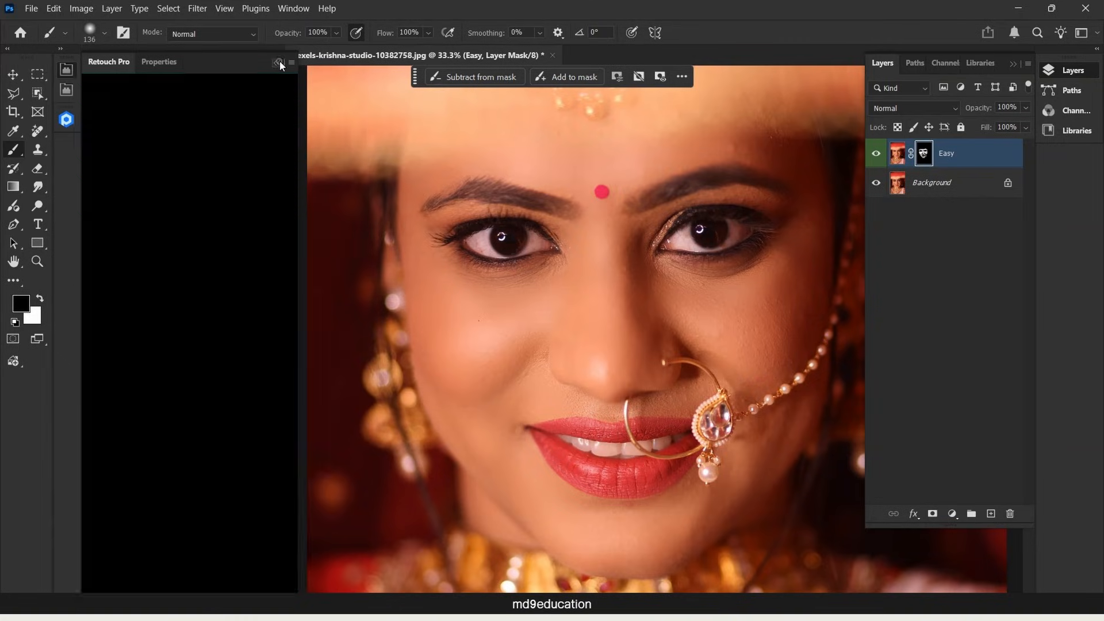
click(227, 56)
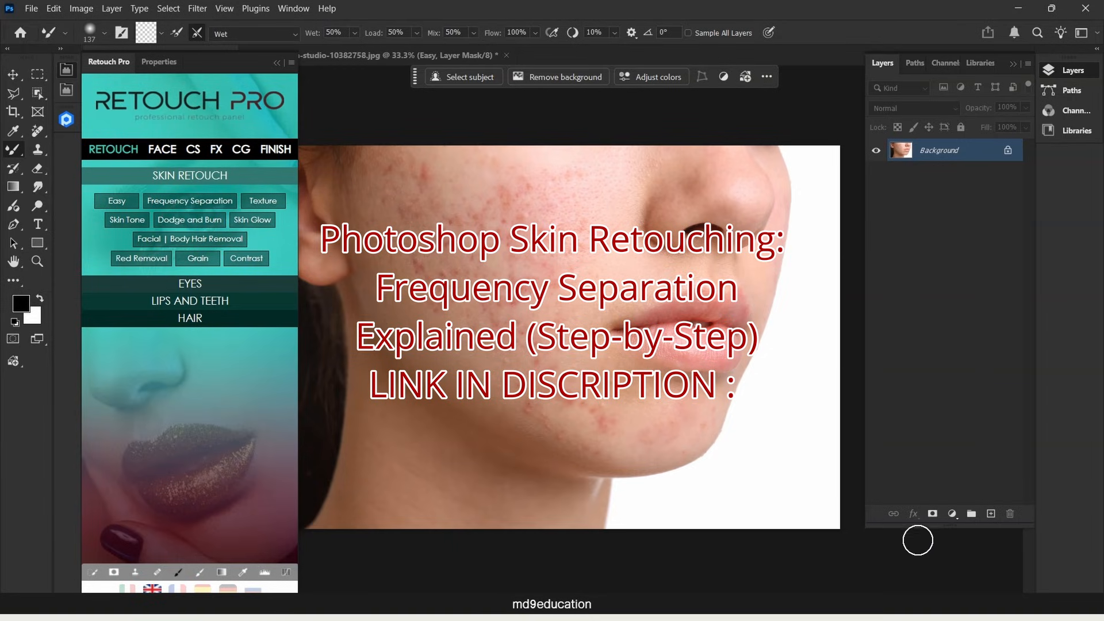
drag(916, 526, 916, 541)
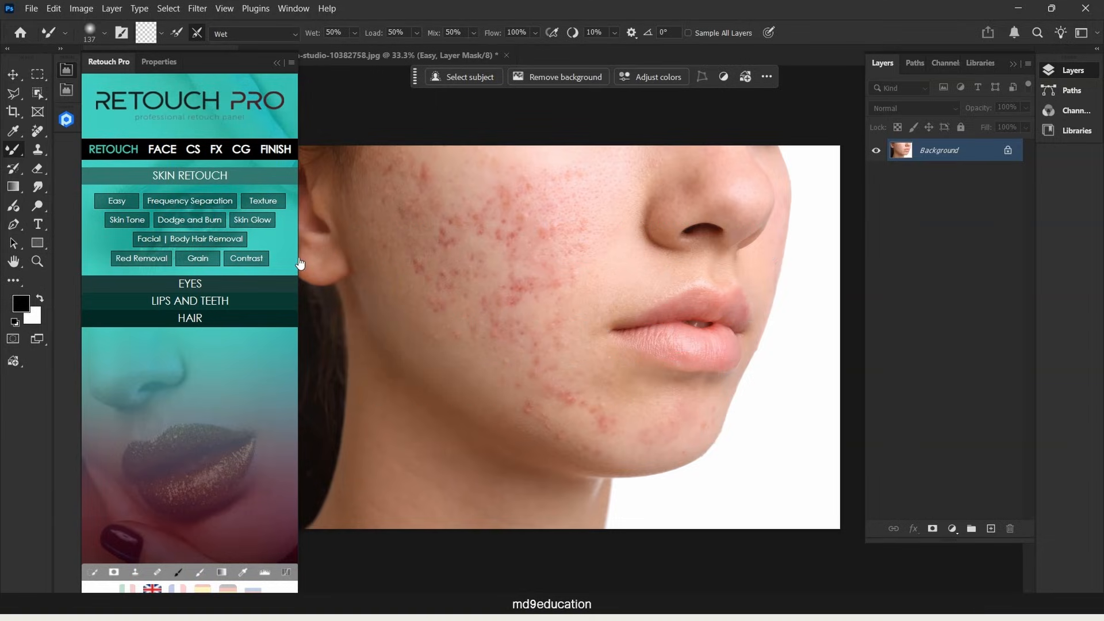
click(190, 200)
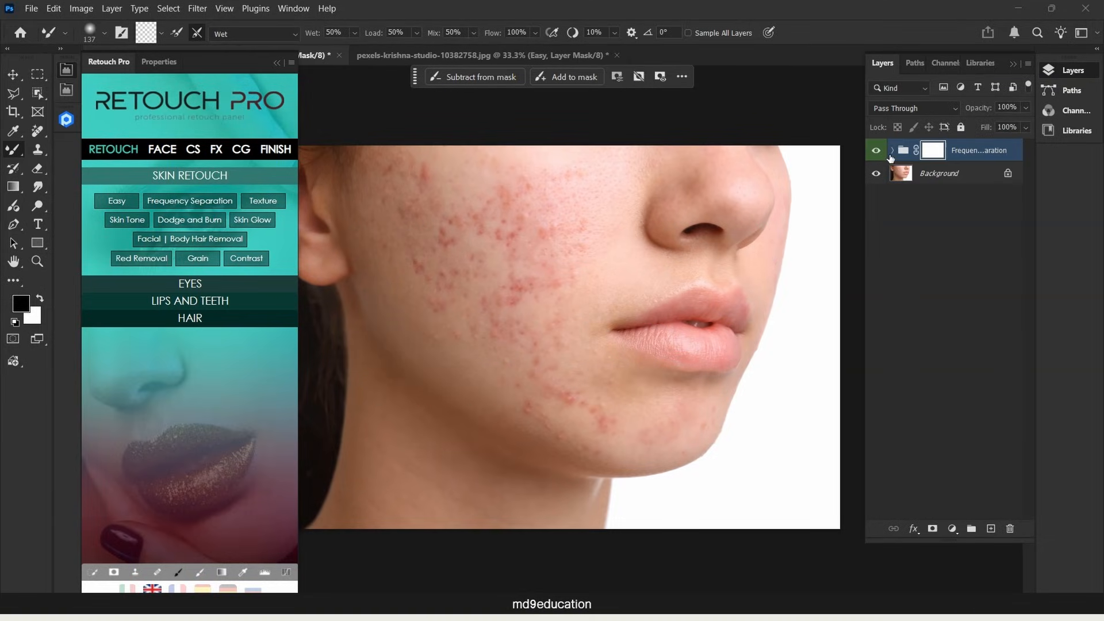
Hide the high layer in the frequency separation group and select the Low layer for the Mixer Brush.
click(892, 151)
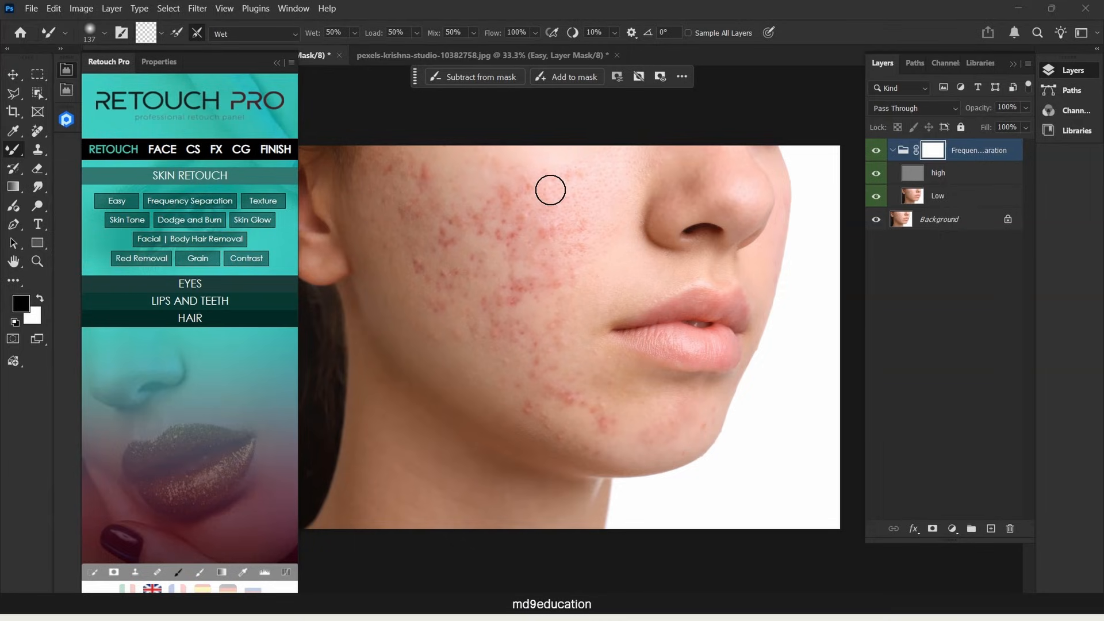
click(949, 205)
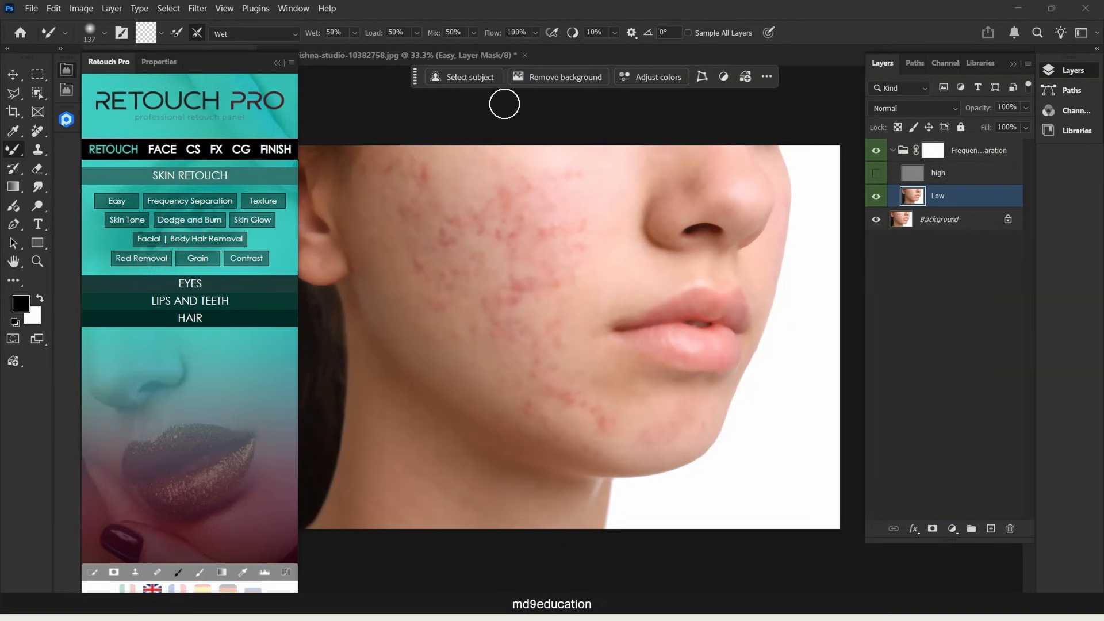
click(13, 74)
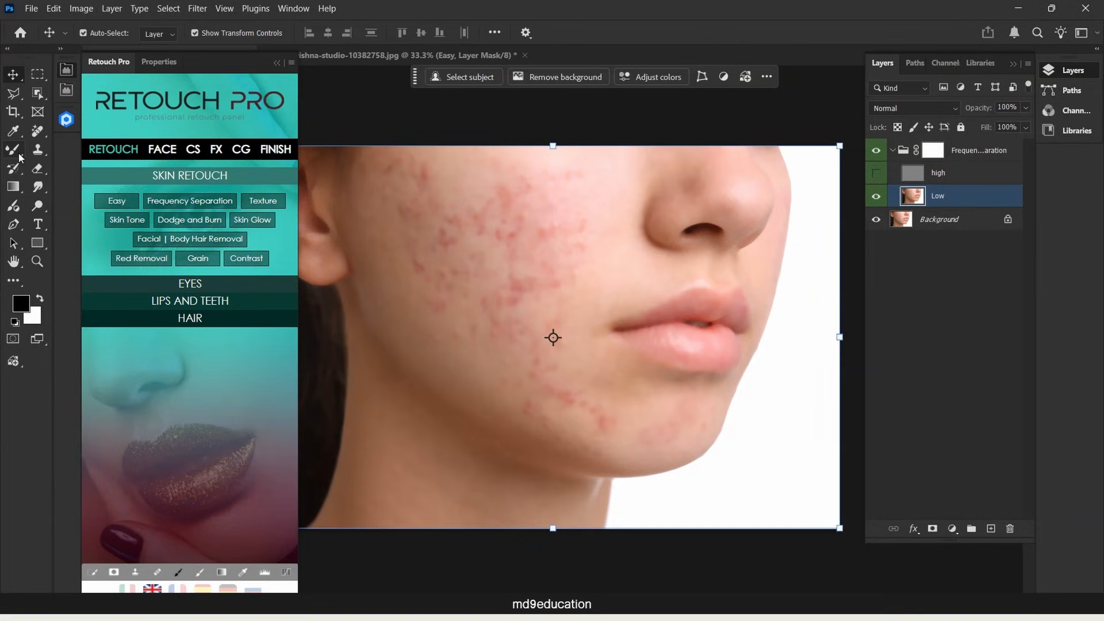
right_click(19, 156)
click(92, 188)
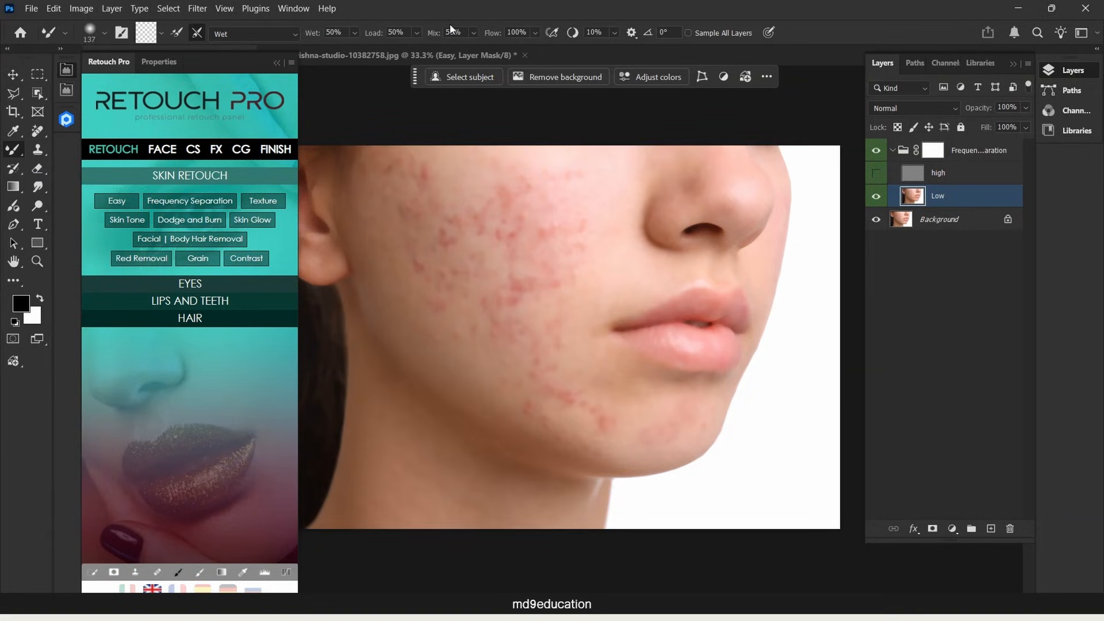
Blend the red acne patches on the Low layer with the Mixer Brush across the cheek, jaw, chin and nose.
mouse_move(493, 297)
mouse_down()
mouse_move(524, 279)
mouse_move(481, 264)
mouse_up()
mouse_move(436, 180)
mouse_down()
mouse_move(397, 199)
mouse_move(390, 192)
mouse_move(439, 223)
mouse_move(465, 190)
mouse_move(541, 170)
mouse_move(579, 202)
mouse_move(493, 205)
mouse_move(511, 222)
mouse_move(480, 211)
mouse_move(452, 241)
mouse_move(468, 229)
mouse_move(449, 229)
mouse_move(412, 179)
mouse_move(374, 157)
mouse_move(413, 233)
mouse_move(402, 256)
mouse_move(397, 237)
mouse_move(447, 267)
mouse_move(434, 235)
mouse_move(397, 213)
mouse_move(417, 249)
mouse_move(458, 157)
mouse_move(443, 179)
mouse_move(479, 223)
mouse_move(445, 239)
mouse_move(473, 286)
mouse_move(434, 268)
mouse_move(443, 312)
mouse_move(425, 207)
mouse_move(516, 235)
mouse_move(492, 282)
mouse_move(595, 245)
mouse_move(538, 324)
mouse_move(566, 316)
mouse_move(575, 262)
mouse_move(521, 327)
mouse_move(535, 319)
mouse_move(486, 319)
mouse_move(561, 292)
mouse_move(582, 373)
mouse_move(587, 326)
mouse_move(630, 280)
mouse_move(583, 296)
mouse_move(502, 282)
mouse_move(466, 332)
mouse_move(473, 357)
mouse_move(446, 353)
mouse_move(439, 335)
mouse_move(512, 375)
mouse_move(531, 350)
mouse_move(542, 378)
mouse_move(546, 367)
mouse_move(535, 383)
mouse_move(540, 428)
mouse_move(522, 364)
mouse_move(535, 382)
mouse_move(500, 366)
mouse_up()
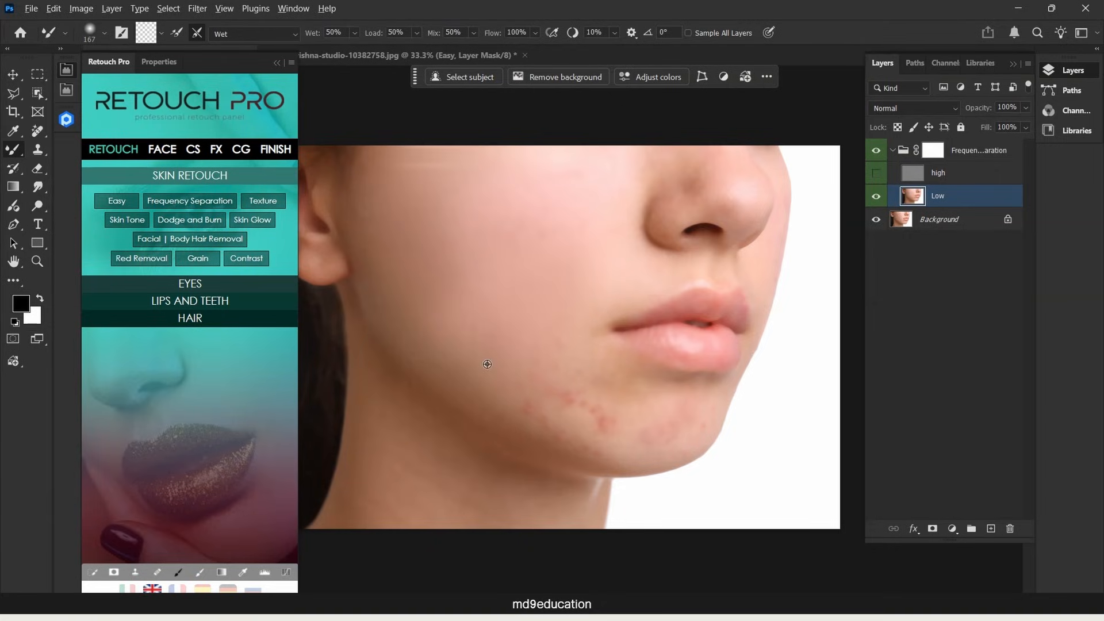
drag(478, 288, 554, 272)
mouse_move(533, 389)
mouse_down()
mouse_move(608, 415)
mouse_move(512, 283)
mouse_move(552, 347)
mouse_move(621, 408)
mouse_move(601, 425)
mouse_move(614, 433)
mouse_move(527, 411)
mouse_move(566, 432)
mouse_move(560, 420)
mouse_move(607, 423)
mouse_move(609, 396)
mouse_move(572, 365)
mouse_move(659, 400)
mouse_move(667, 421)
mouse_move(594, 390)
mouse_move(659, 400)
mouse_move(631, 418)
mouse_move(664, 428)
mouse_move(657, 404)
mouse_up()
drag(560, 331, 570, 336)
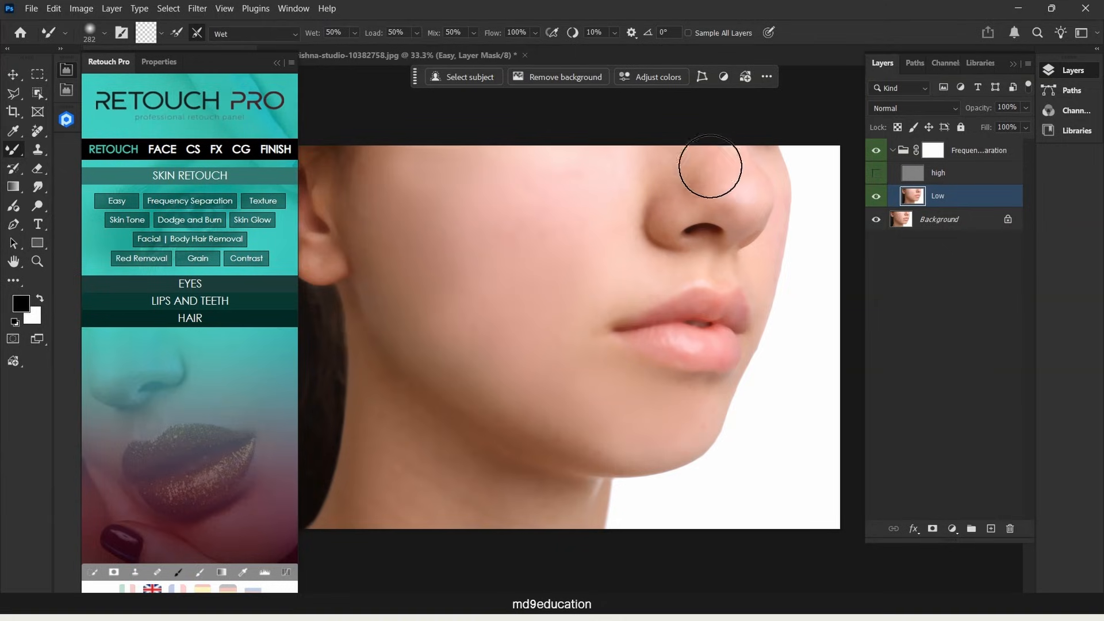
mouse_move(693, 152)
mouse_down()
mouse_move(687, 187)
mouse_move(674, 182)
mouse_move(692, 183)
mouse_move(682, 155)
mouse_move(654, 191)
mouse_move(629, 192)
mouse_move(641, 185)
mouse_move(626, 155)
mouse_up()
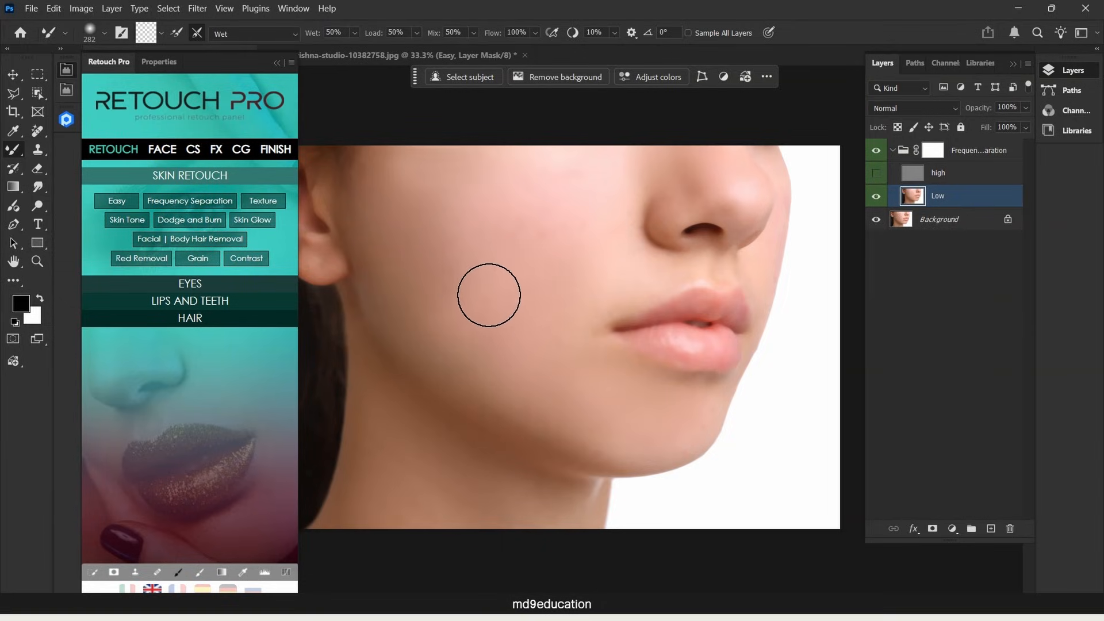
Turn the high layer back on and reselect the Low layer in the frequency separation group.
click(944, 180)
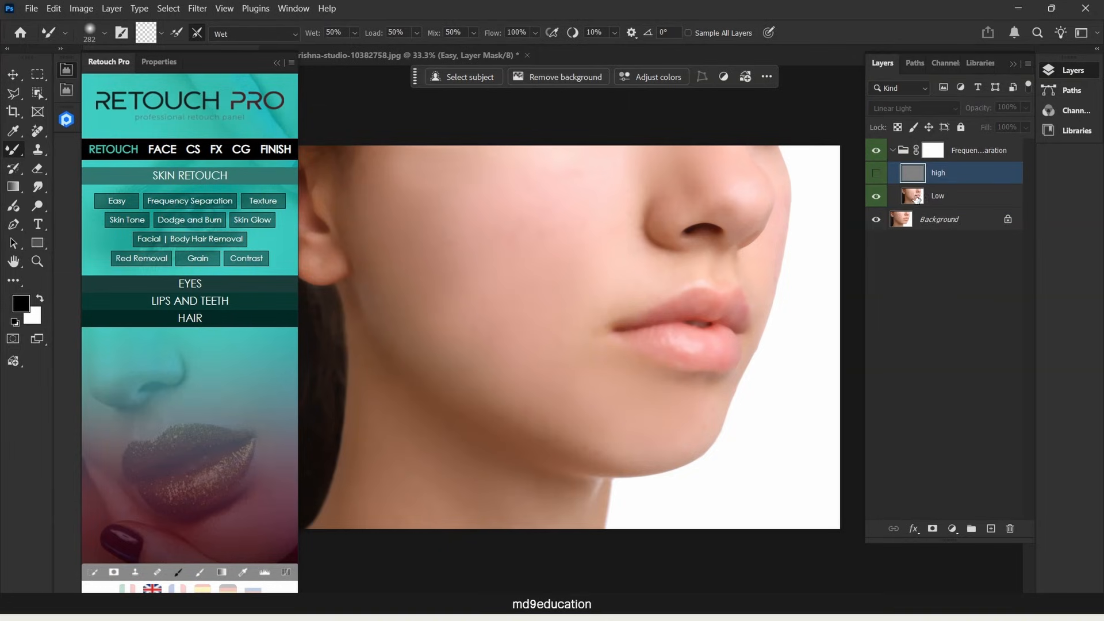
click(877, 174)
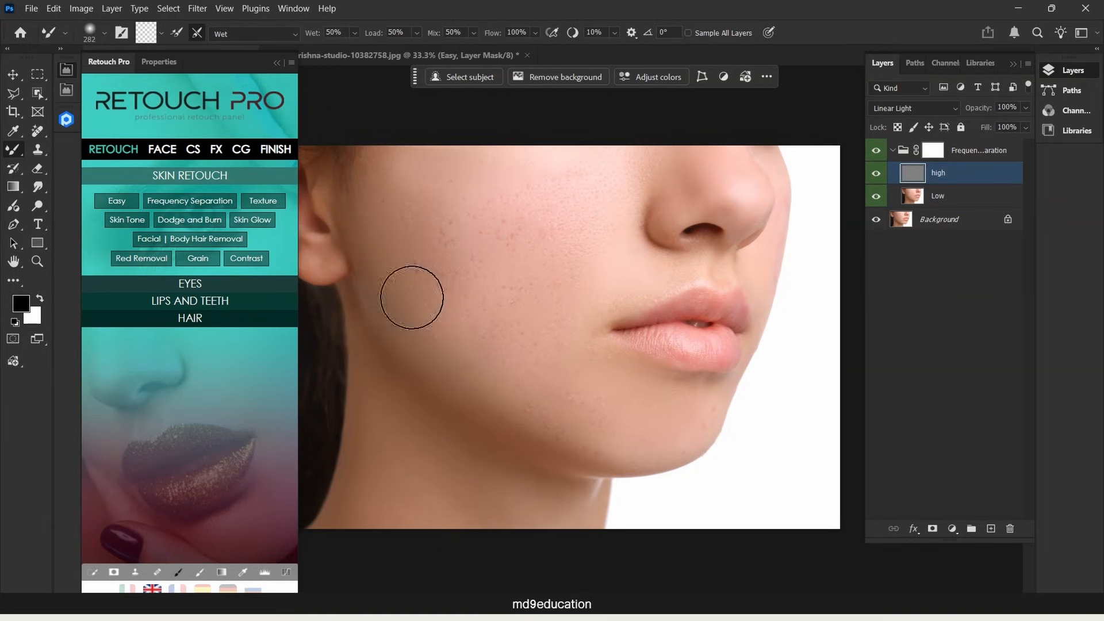
click(940, 195)
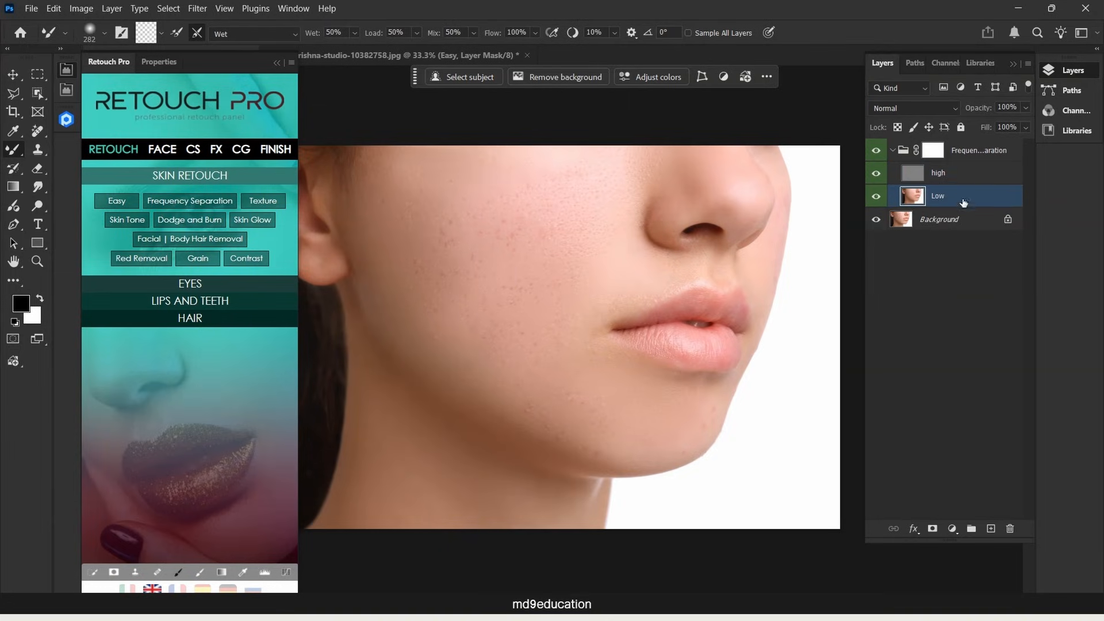
click(955, 179)
click(959, 158)
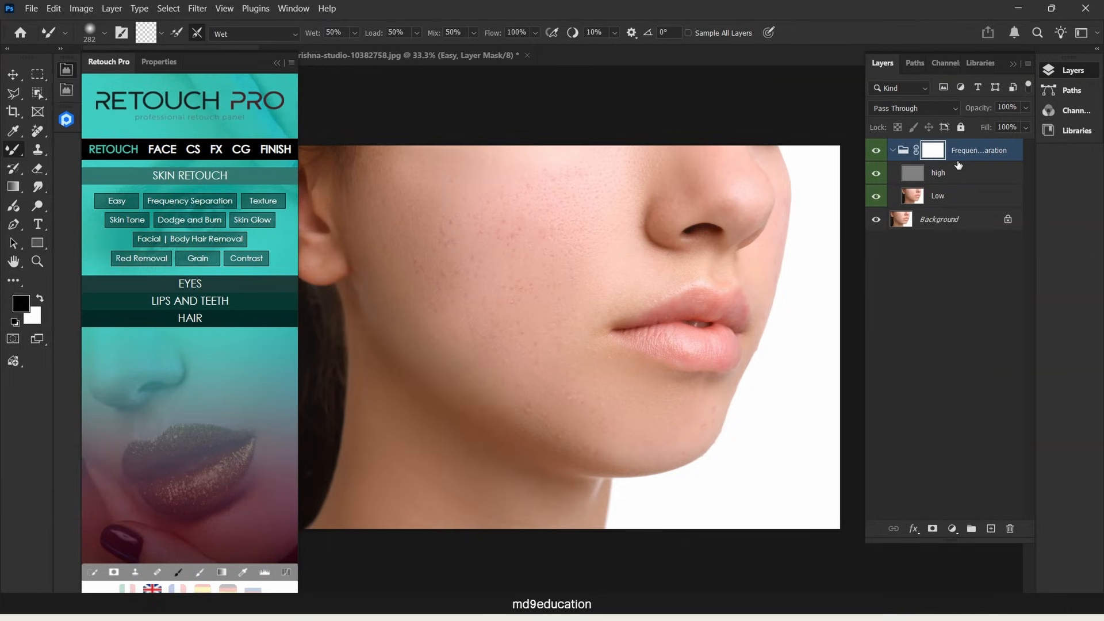
click(892, 150)
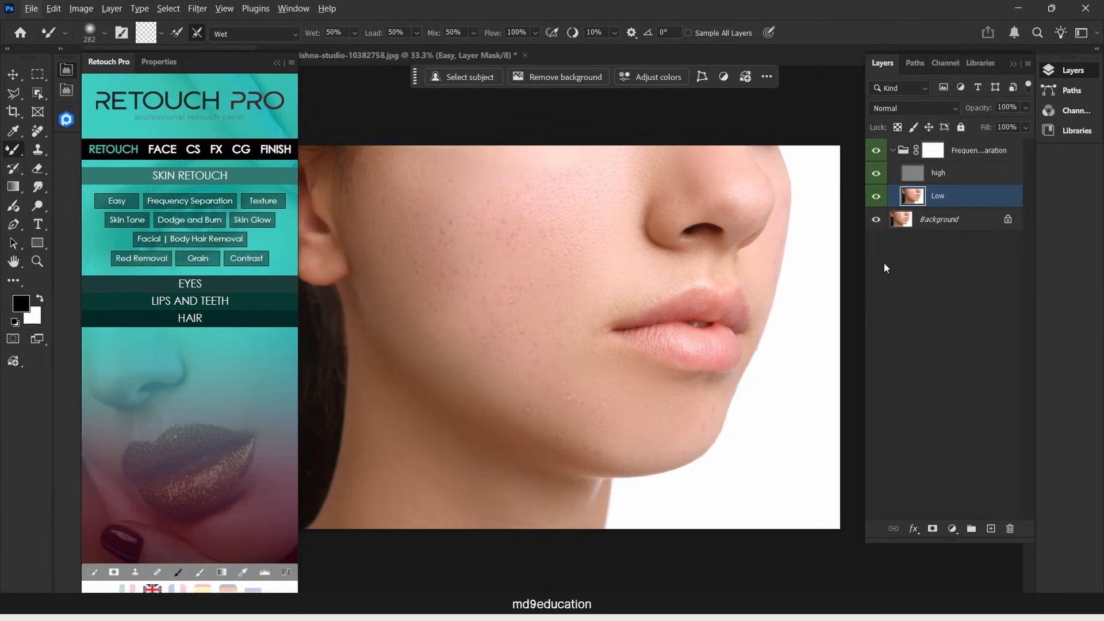
Compare the frequency separation result with the original Background, and merge all visible layers into a new layer on top.
click(885, 268)
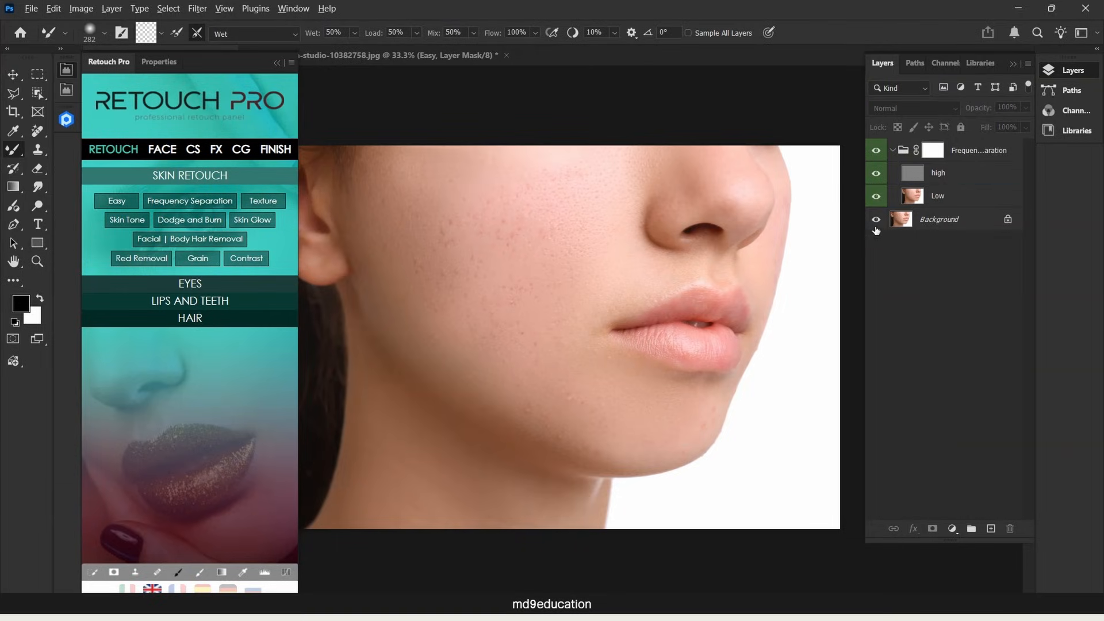
alt+click(877, 221)
alt+click(877, 220)
key(ctrl+shift+alt+e)
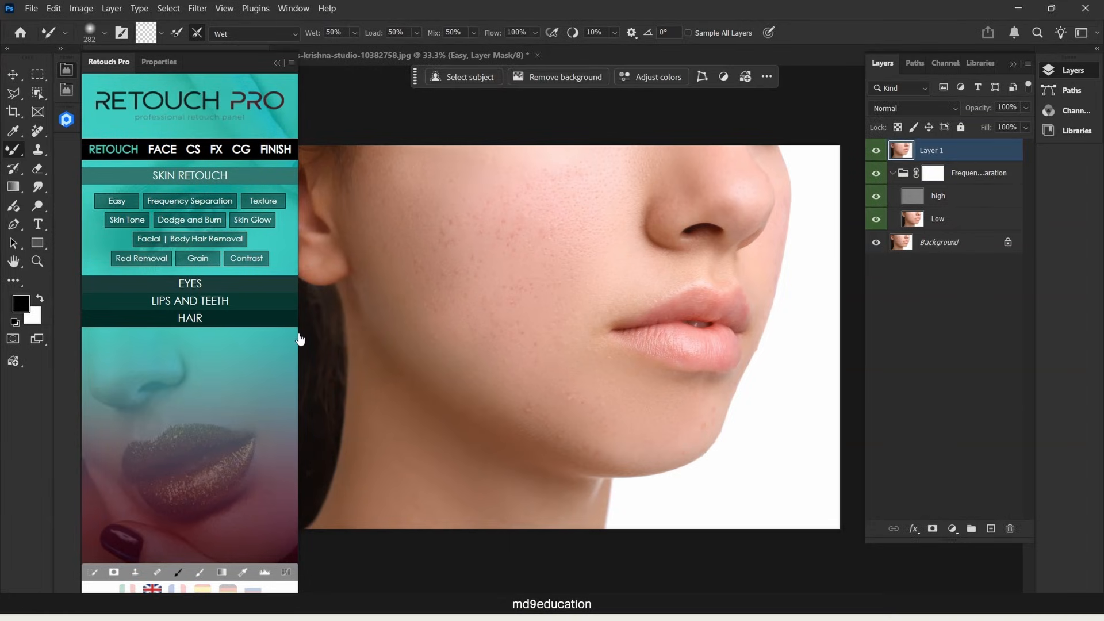
Apply Retouch Pro's Easy, paint white on its mask over the acne on the cheek, jaw and chin, and set the layer opacity to 75%.
click(117, 200)
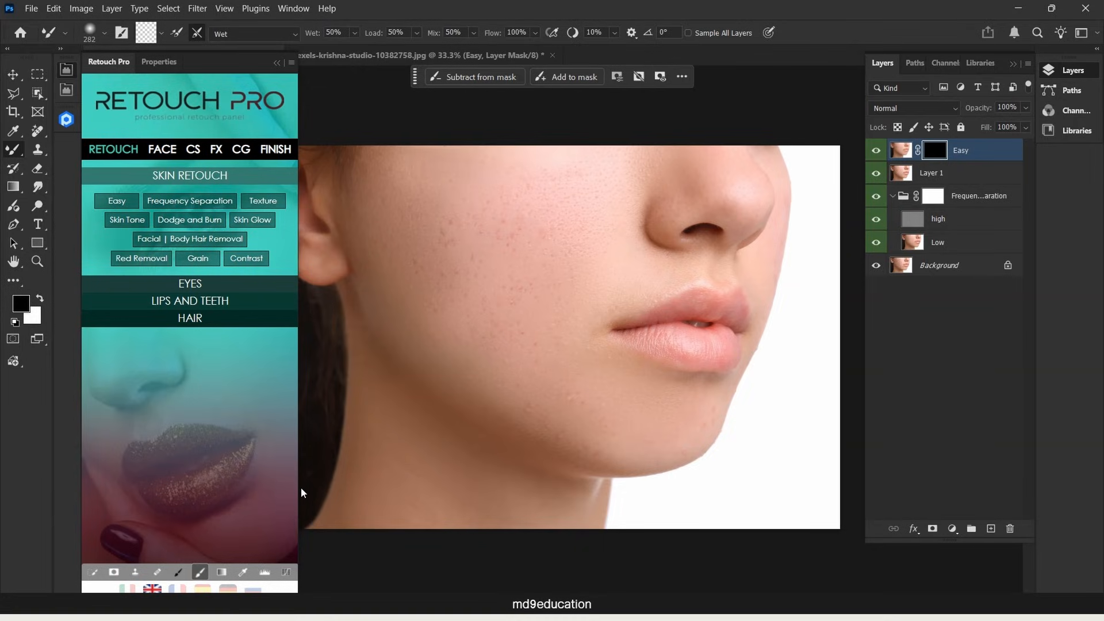
key(b)
key(x)
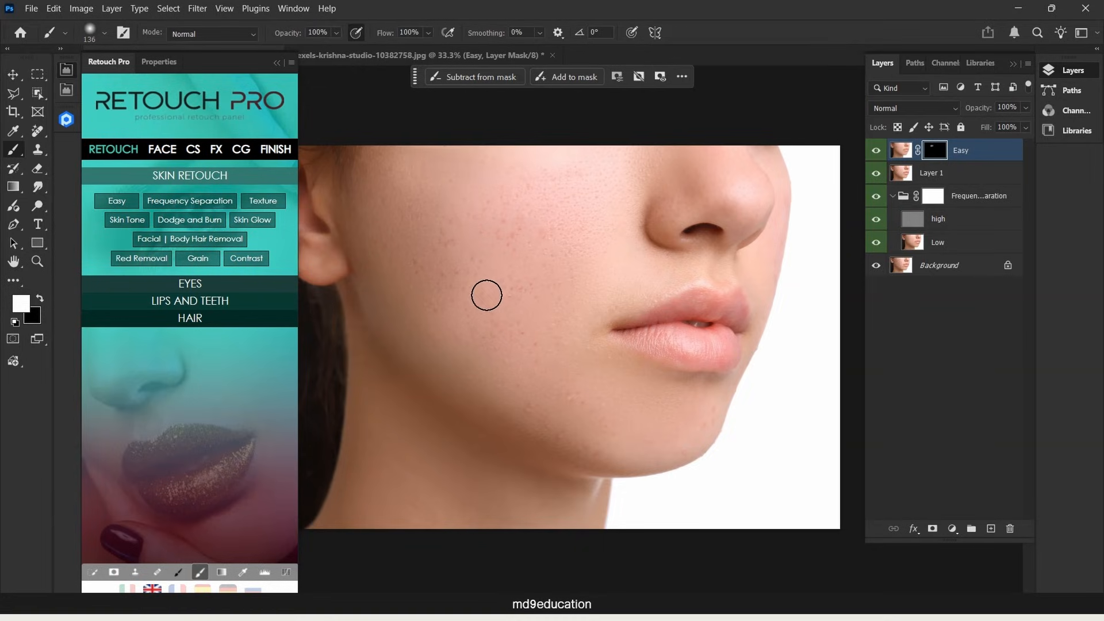
alt+click(508, 283)
drag(486, 279, 503, 280)
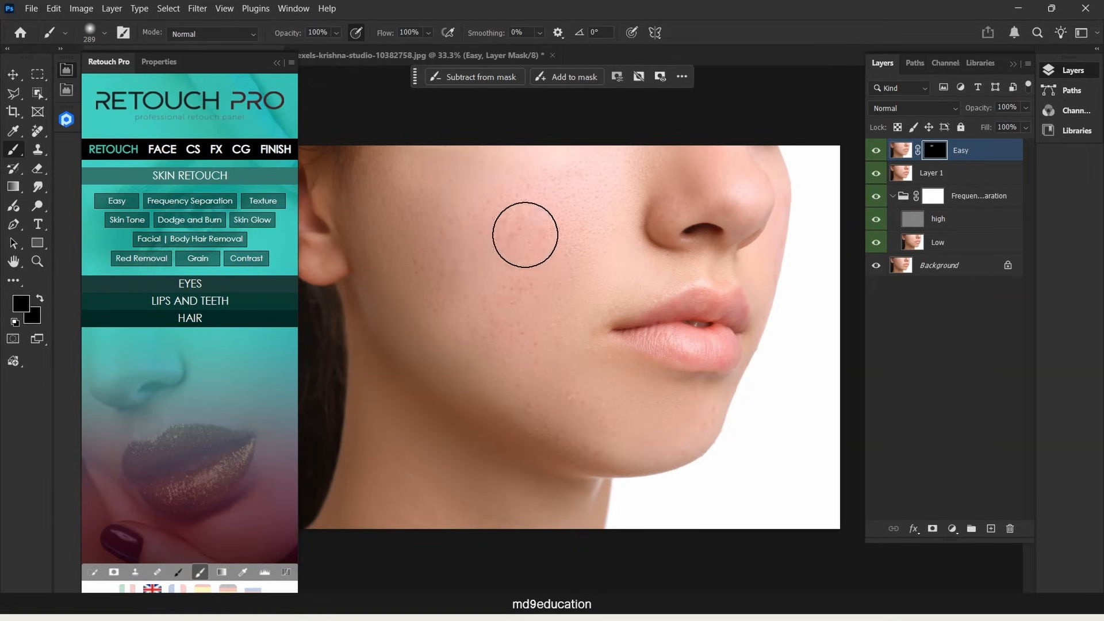
key(x)
mouse_move(525, 234)
mouse_down()
mouse_move(478, 228)
mouse_move(393, 185)
mouse_move(396, 174)
mouse_move(455, 292)
mouse_move(447, 300)
mouse_move(511, 329)
mouse_move(493, 181)
mouse_move(511, 146)
mouse_move(565, 198)
mouse_move(602, 179)
mouse_move(538, 239)
mouse_move(554, 237)
mouse_move(575, 303)
mouse_move(554, 349)
mouse_move(408, 228)
mouse_move(709, 242)
mouse_move(554, 257)
mouse_move(420, 221)
mouse_move(370, 148)
mouse_move(382, 167)
mouse_move(625, 239)
mouse_move(641, 269)
mouse_move(679, 264)
mouse_move(665, 270)
mouse_move(649, 228)
mouse_move(494, 380)
mouse_up()
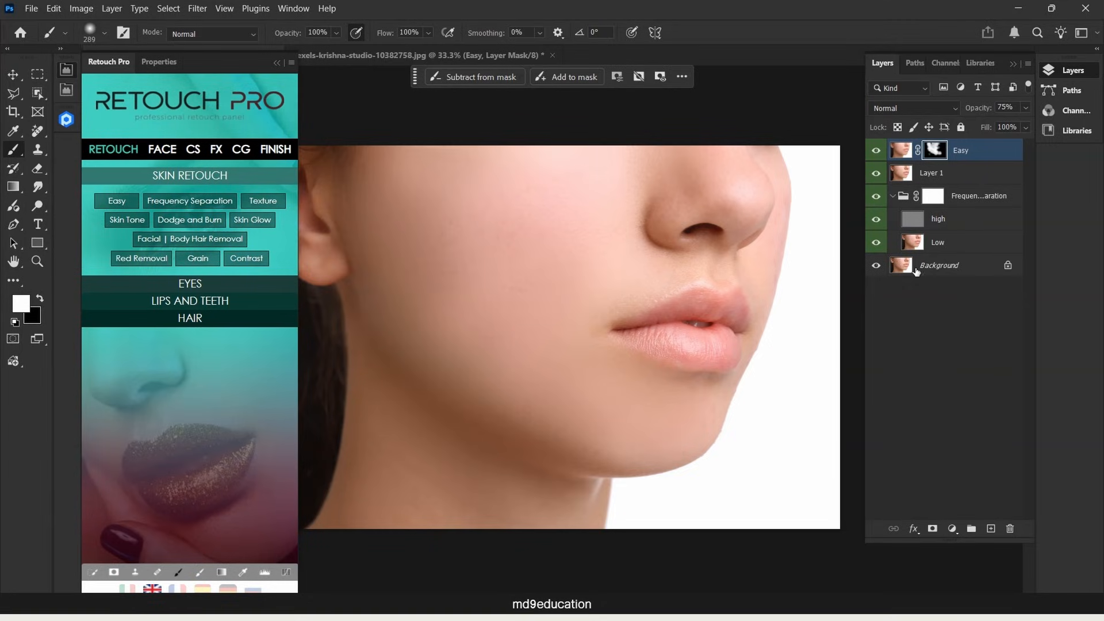
Merge the visible layers into a new layer, apply Retouch Pro's Texture, and paint its mask white over the face and neck.
key(ctrl+shift+alt+e)
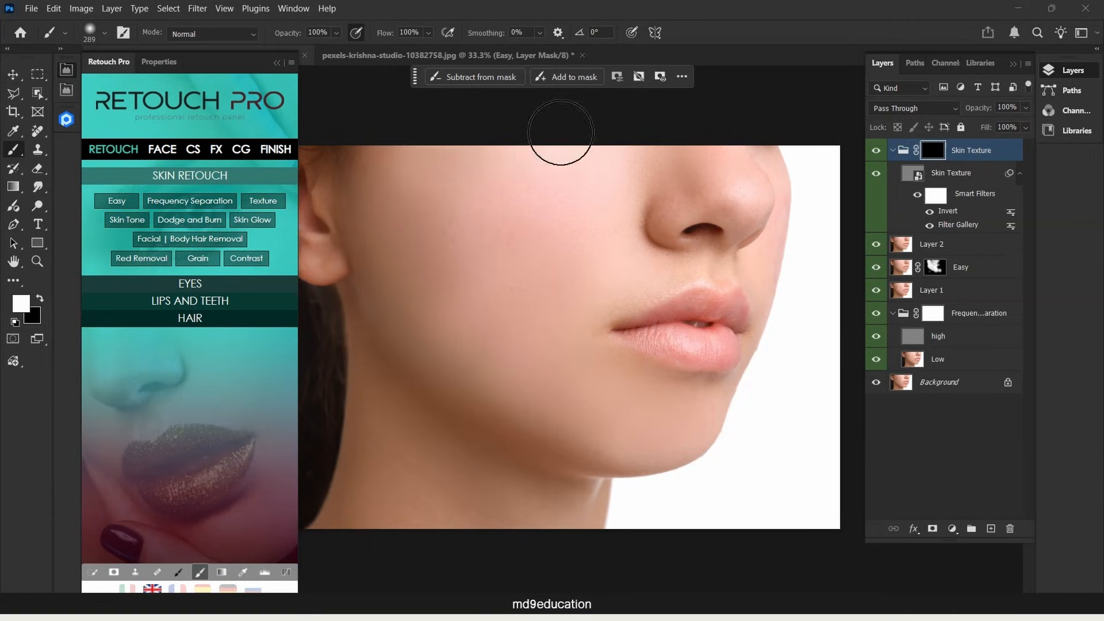
mouse_move(562, 128)
mouse_down()
mouse_move(477, 168)
mouse_move(367, 188)
mouse_move(366, 267)
mouse_move(394, 302)
mouse_move(427, 212)
mouse_move(575, 227)
mouse_move(626, 191)
mouse_move(622, 200)
mouse_move(725, 203)
mouse_move(735, 187)
mouse_move(553, 175)
mouse_move(635, 255)
mouse_move(674, 259)
mouse_move(468, 333)
mouse_move(493, 404)
mouse_move(565, 384)
mouse_up()
mouse_move(428, 286)
mouse_down()
mouse_move(377, 247)
mouse_move(327, 240)
mouse_move(641, 439)
mouse_move(673, 484)
mouse_up()
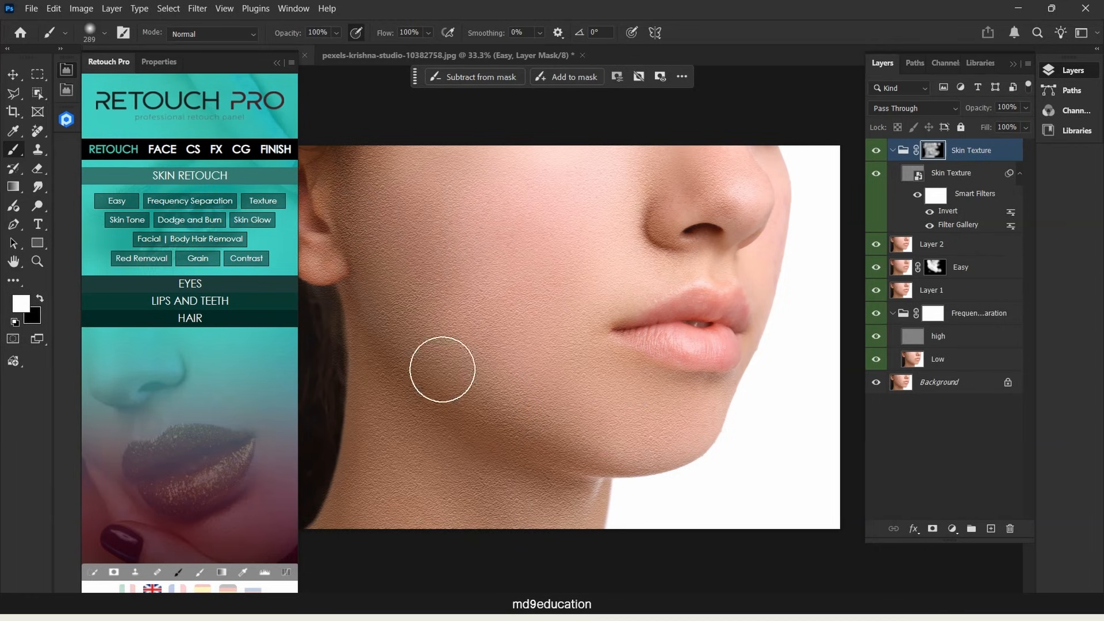
Lower the Skin Texture group's opacity to 13%, judging the texture on the cheek.
click(1023, 108)
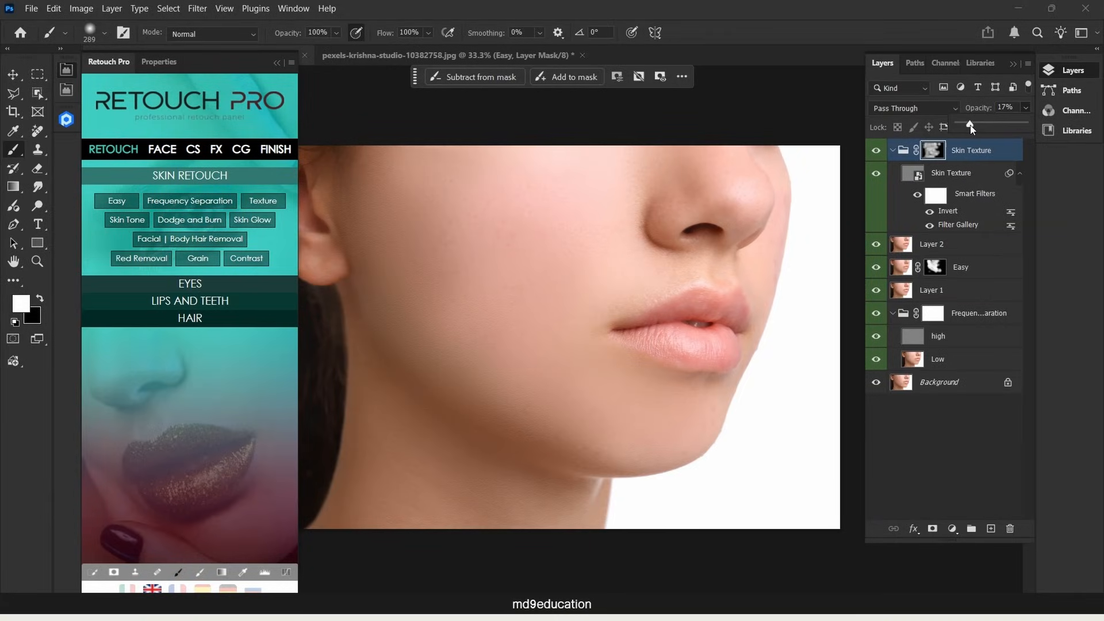
key(z)
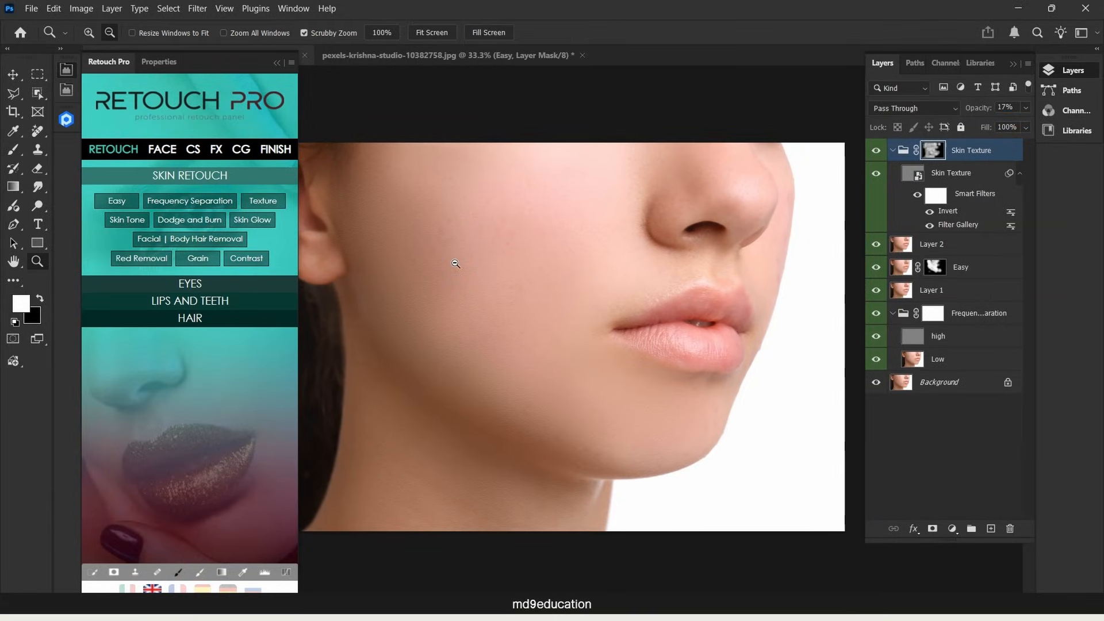
click(502, 307)
key(b)
mouse_move(486, 306)
mouse_down()
mouse_move(585, 352)
mouse_move(616, 416)
mouse_move(513, 351)
mouse_move(622, 279)
mouse_up()
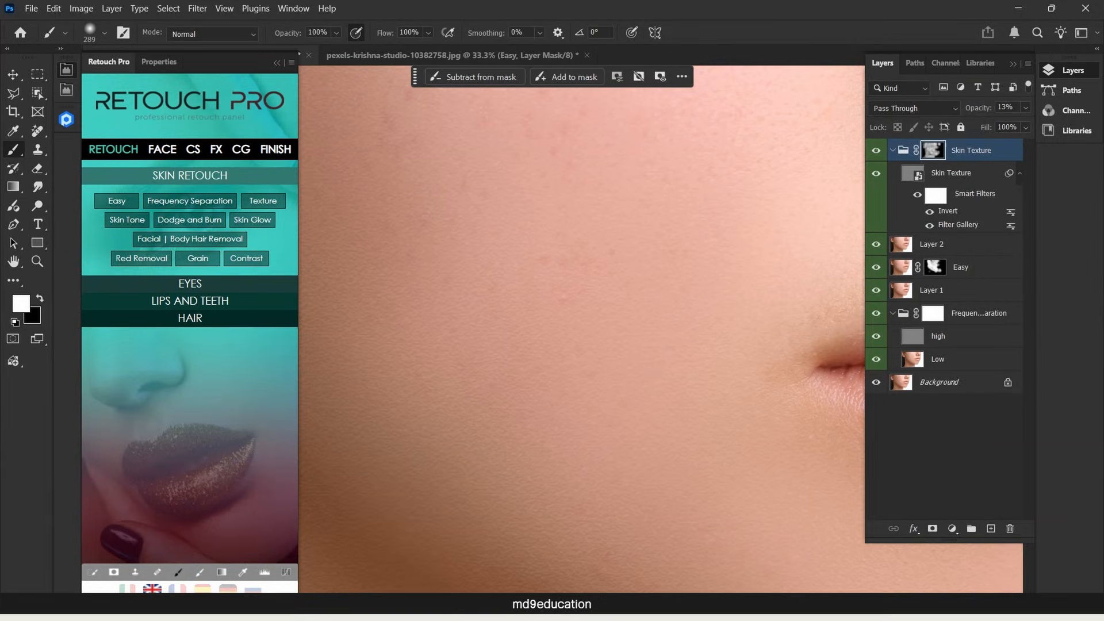
Switch to the _MG_1405 copy.jpg portrait and examine the moles and blemishes on the forehead, nose, cheeks and around the mouth.
key(super)
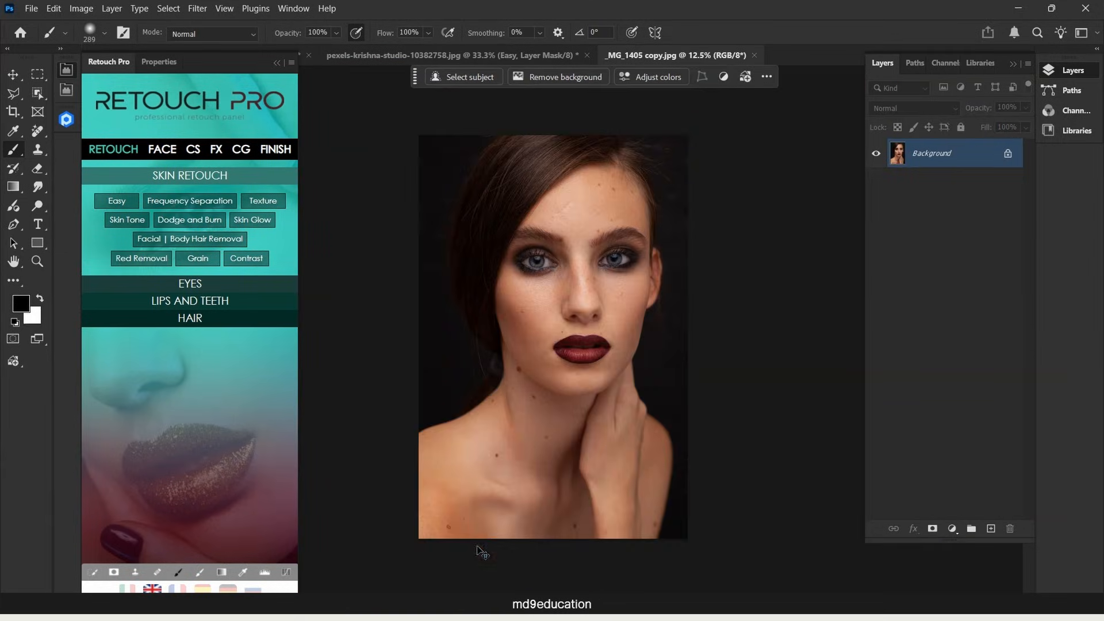
key(ctrl+0)
key(z)
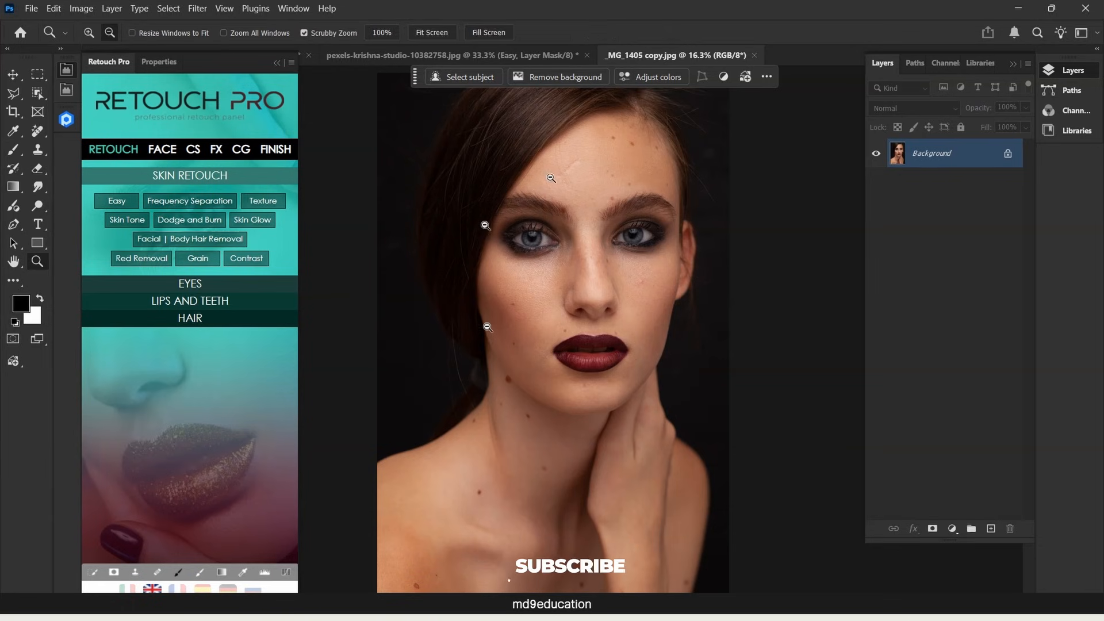
drag(561, 156, 588, 247)
drag(611, 194, 543, 352)
key(space)
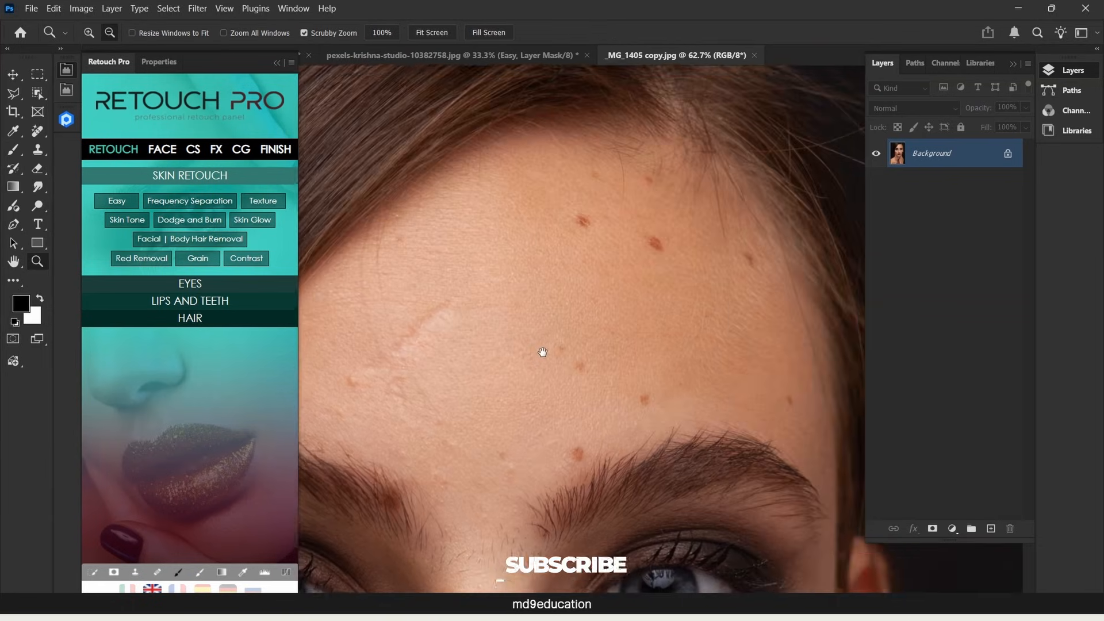
scroll(535, 397, down, 10)
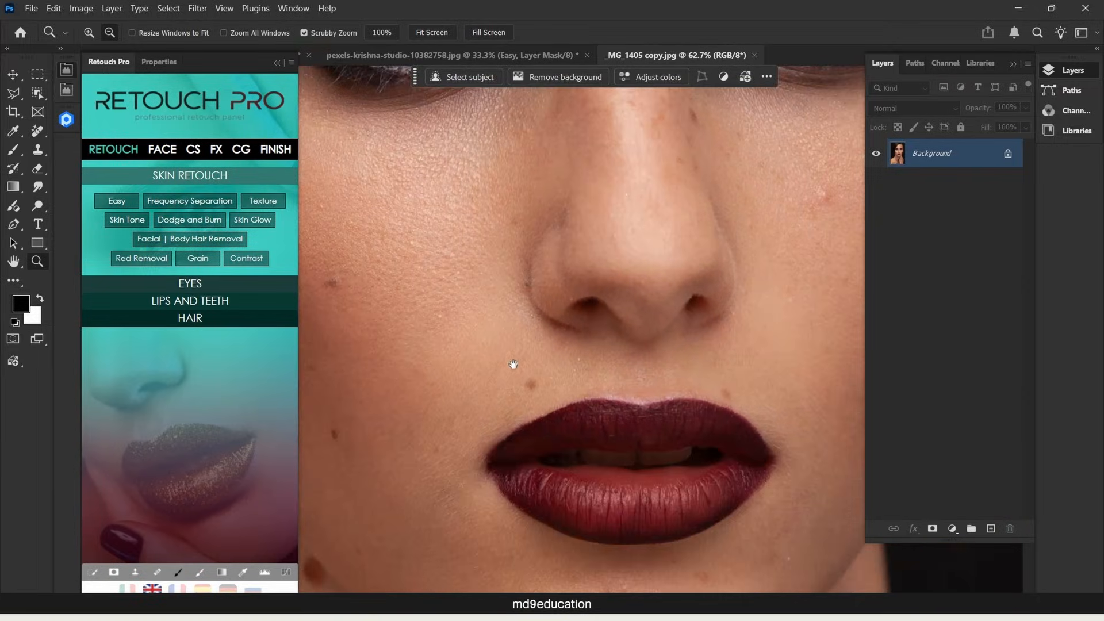
scroll(513, 364, up, 8)
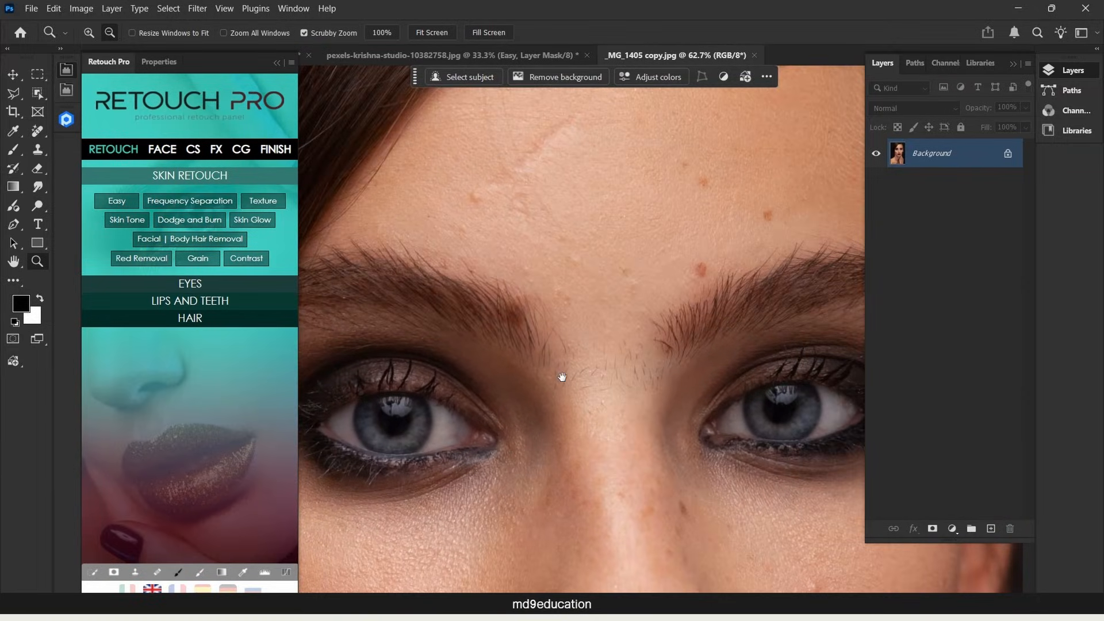
scroll(562, 377, down, 8)
scroll(537, 209, up, 9)
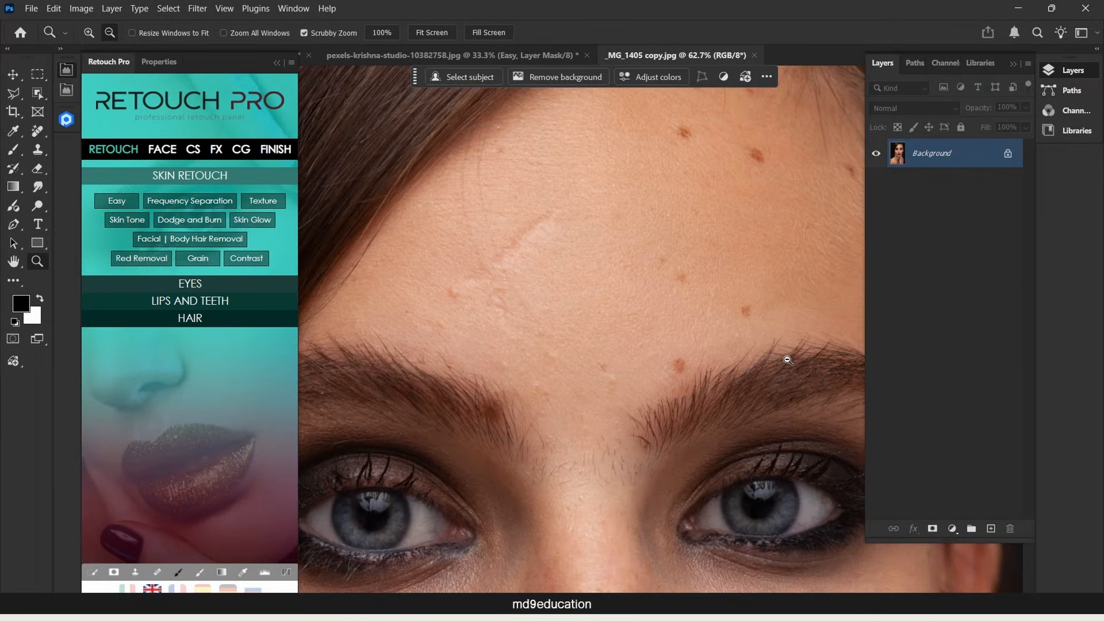
Duplicate the Background layer and choose the Remove Tool with a brush size of 85.
key(ctrl+j)
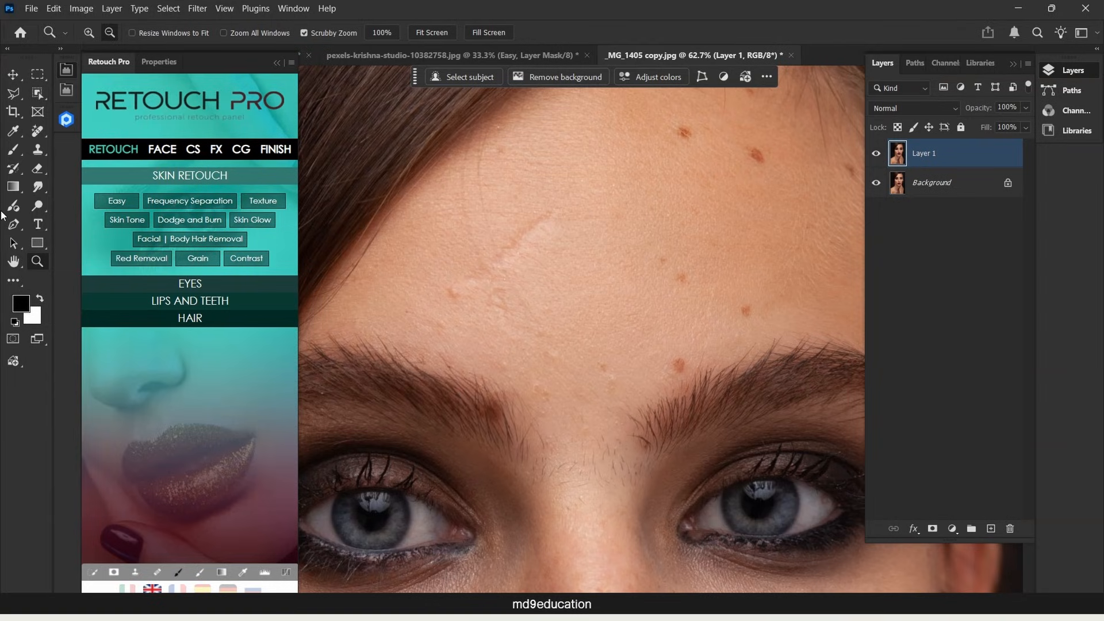
click(34, 137)
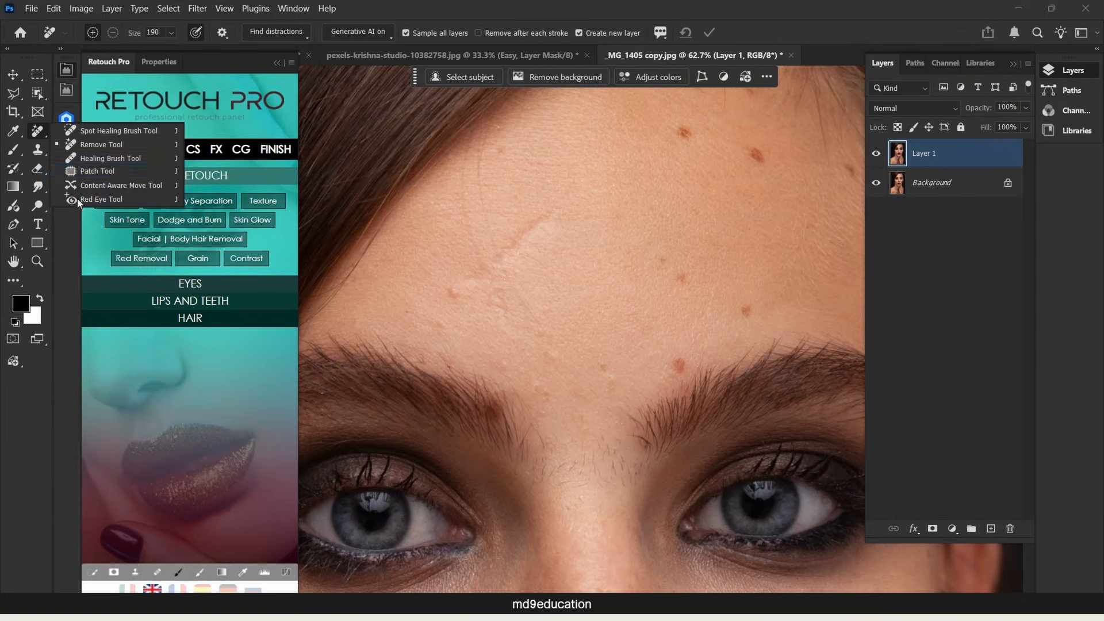
click(97, 140)
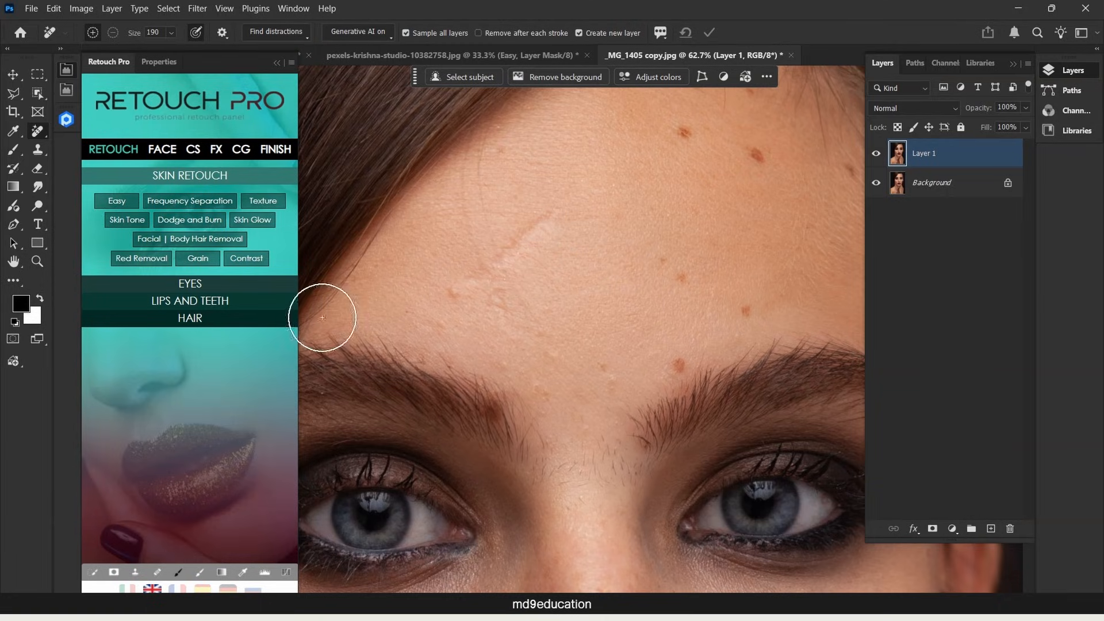
alt+right_click(622, 253)
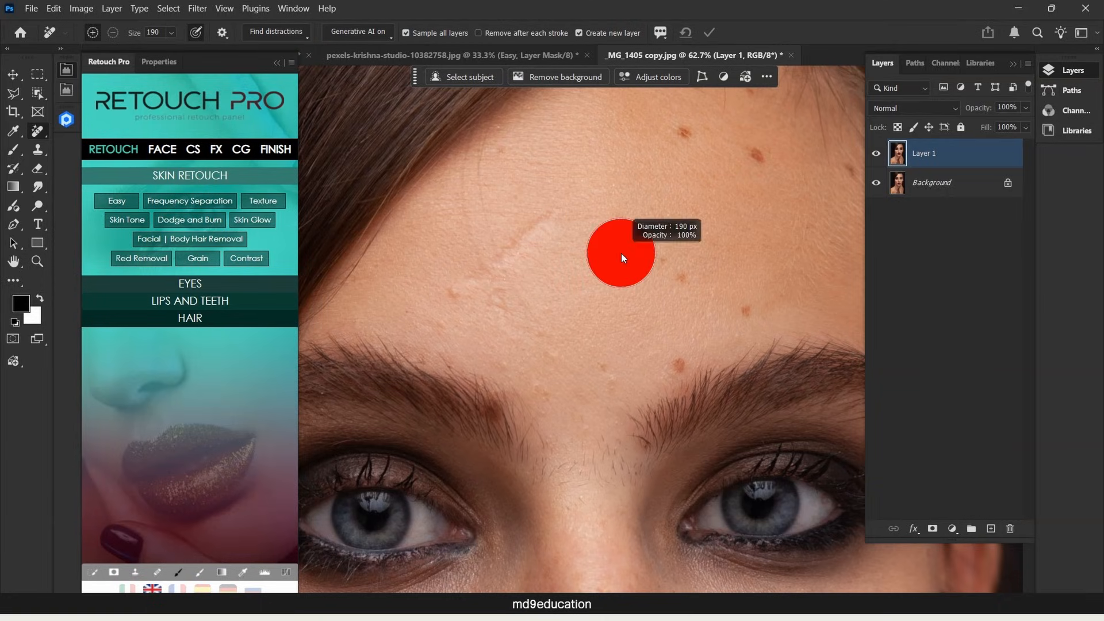
Mark the forehead scar and the spots across the mid-forehead and between the eyebrows with the Remove Tool.
click(683, 134)
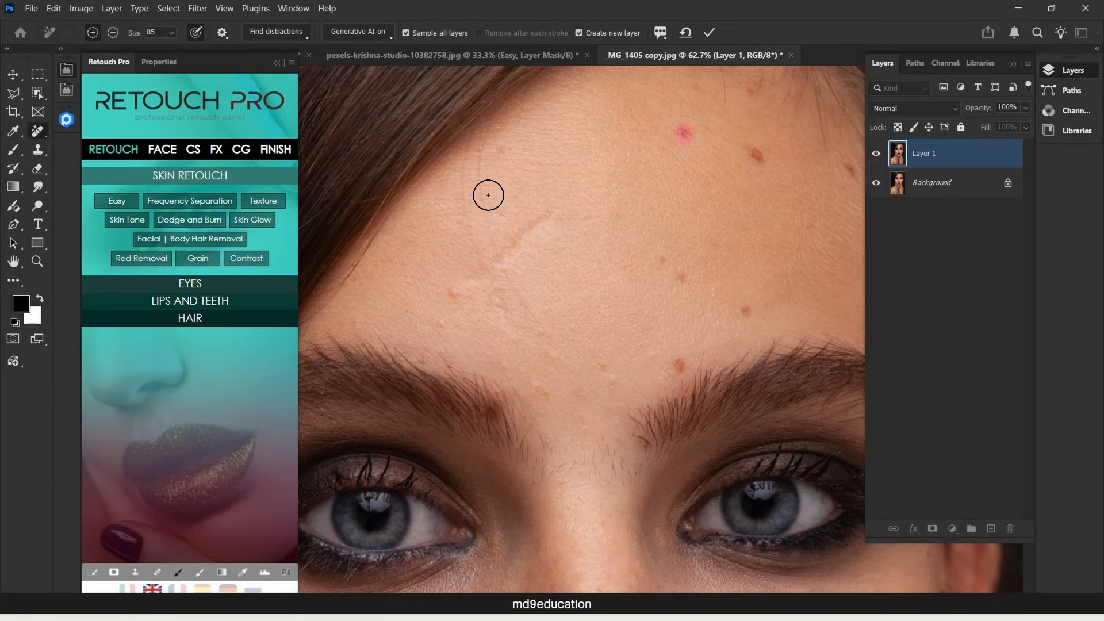
drag(546, 213, 454, 317)
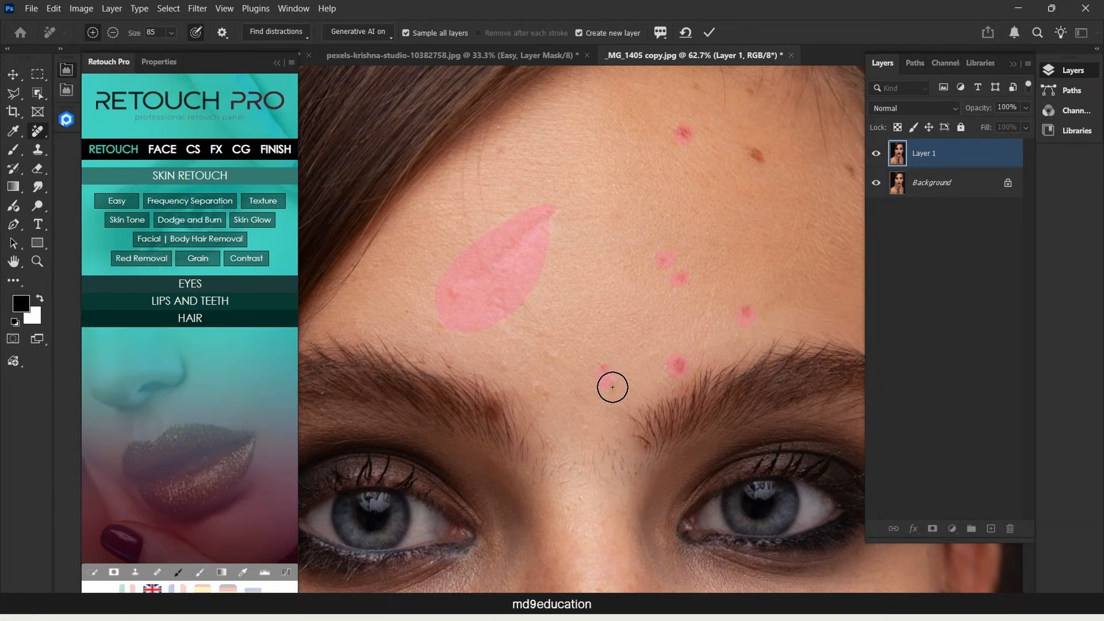
click(551, 354)
click(502, 365)
click(539, 391)
click(547, 398)
click(618, 413)
click(588, 429)
click(621, 428)
click(434, 249)
click(462, 176)
click(499, 156)
Mark the remaining moles along the hairline and down to the temple for removal.
mouse_move(772, 195)
mouse_down()
mouse_move(648, 190)
mouse_move(655, 235)
mouse_up()
click(656, 159)
click(604, 135)
click(601, 136)
click(656, 144)
drag(754, 217, 757, 249)
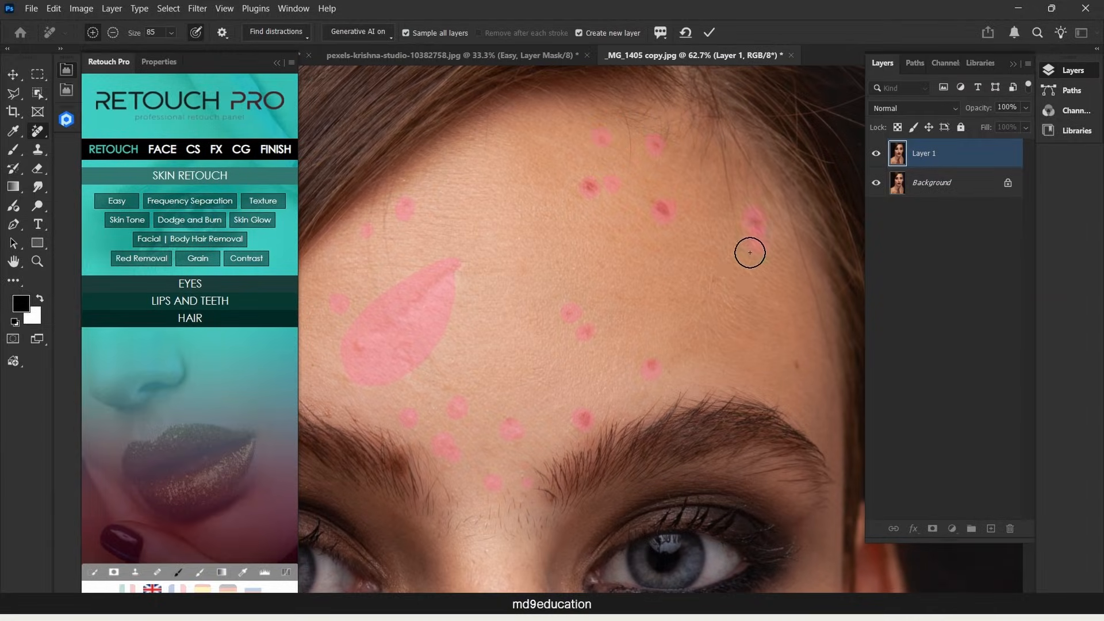
click(724, 283)
drag(775, 341, 642, 268)
click(666, 295)
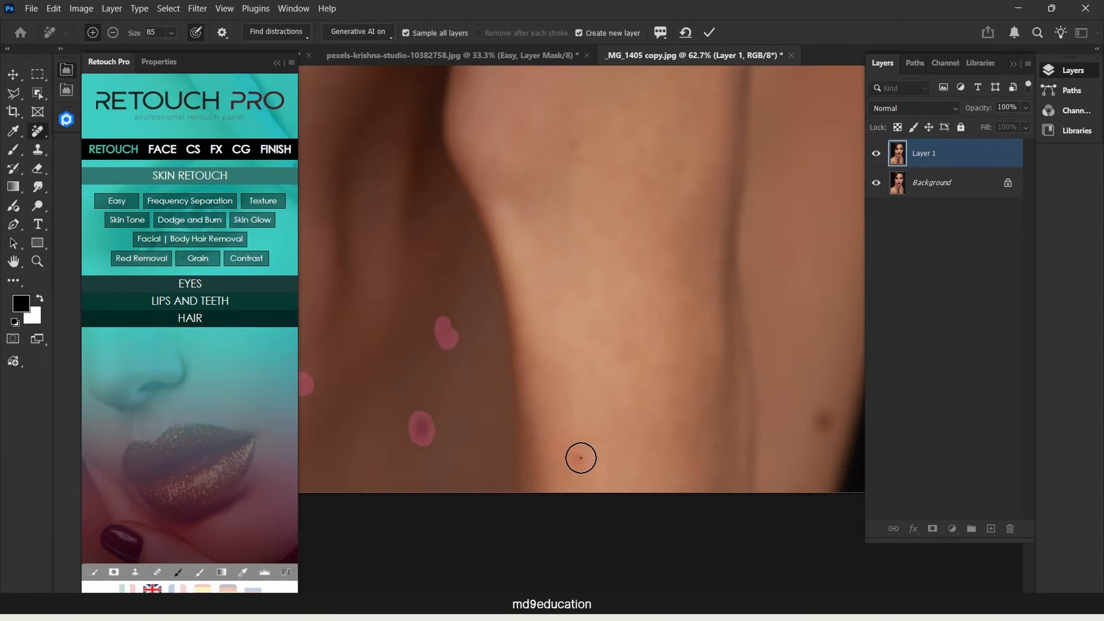
Mark the spots on the raised forearm, the upper arm behind it and the wrist for removal.
click(579, 462)
drag(719, 408, 633, 418)
click(730, 438)
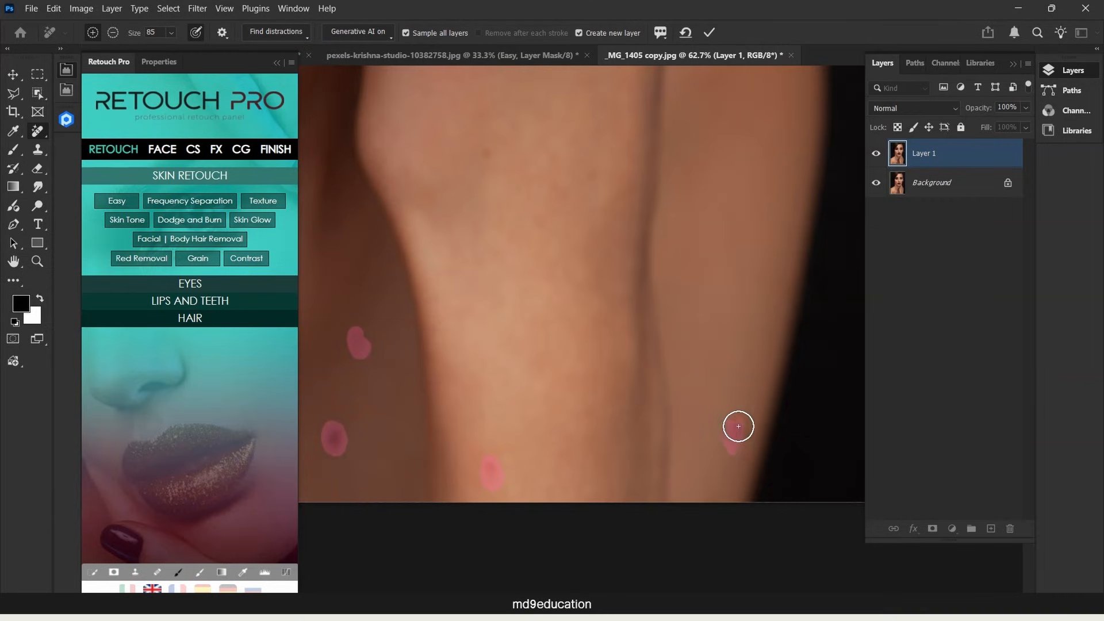
drag(738, 426, 740, 425)
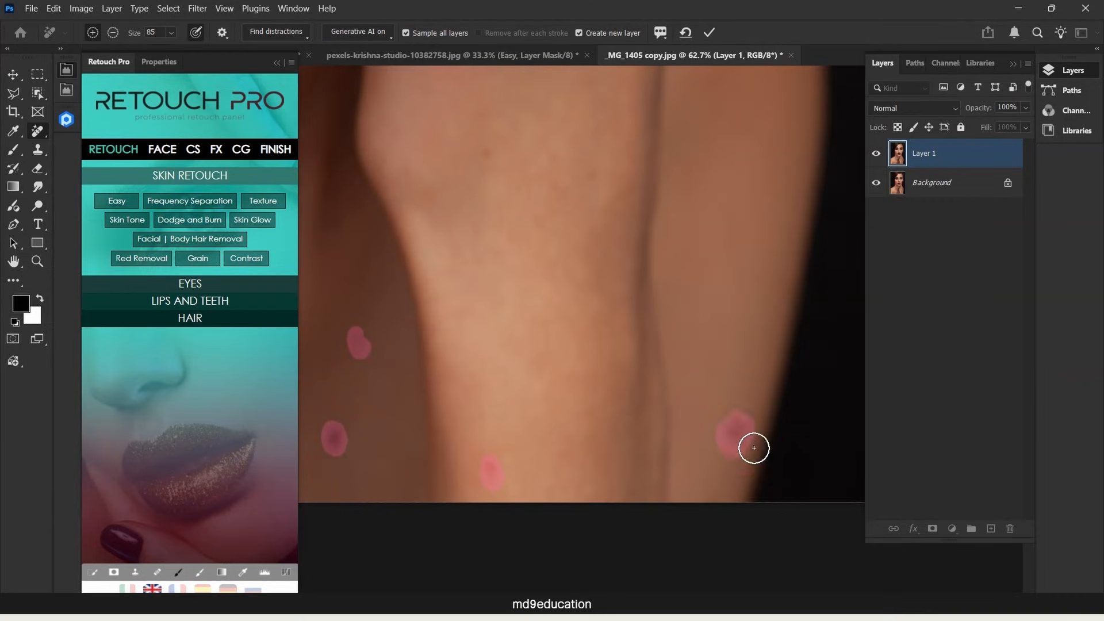
drag(535, 252, 515, 371)
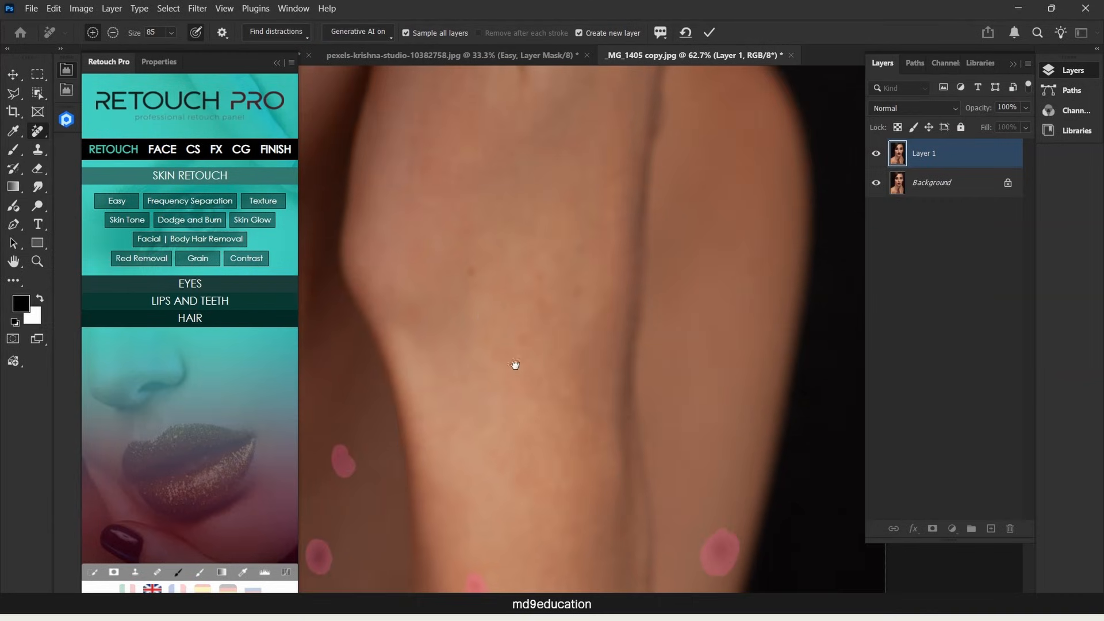
click(469, 277)
drag(515, 176, 513, 373)
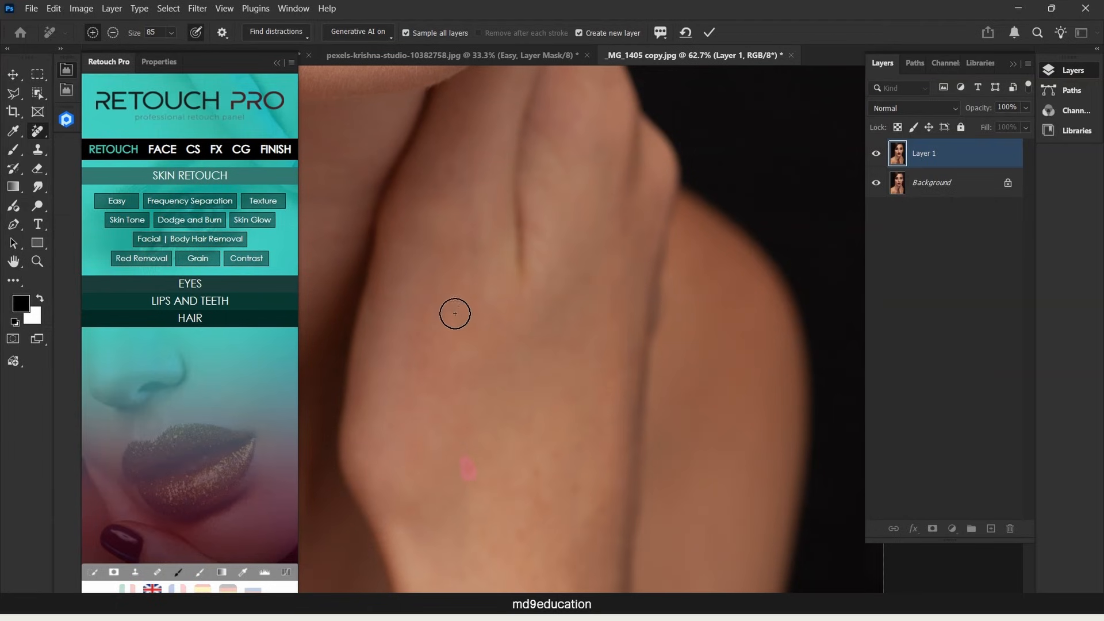
Mark the small blemishes on the chin, along the jaw and below the lower lip for removal.
drag(463, 323, 555, 410)
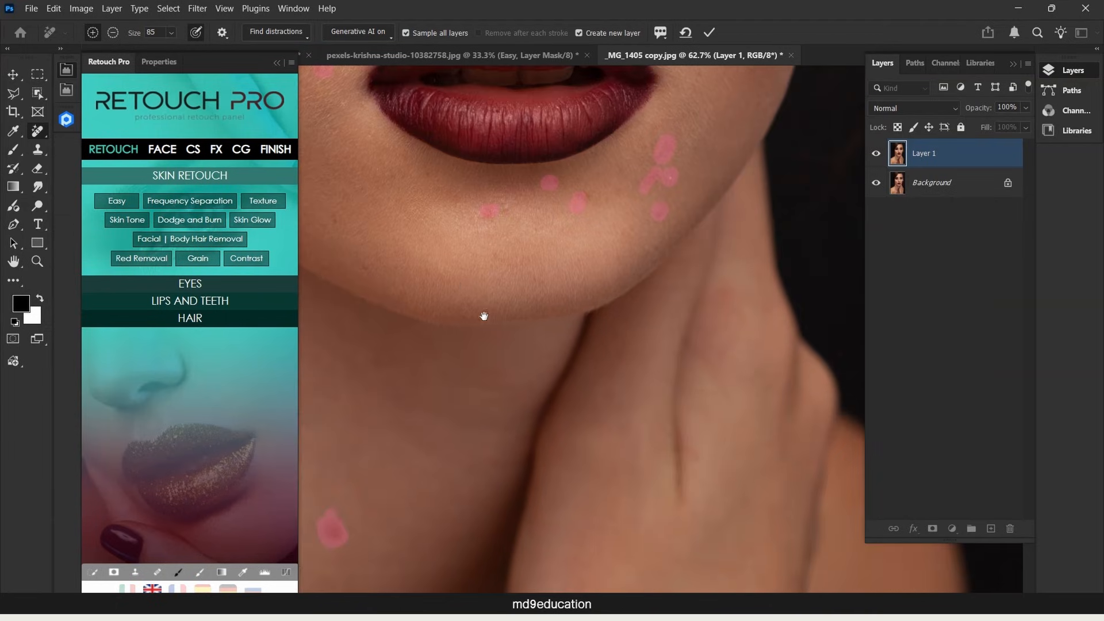
drag(484, 316, 557, 420)
click(404, 325)
click(416, 297)
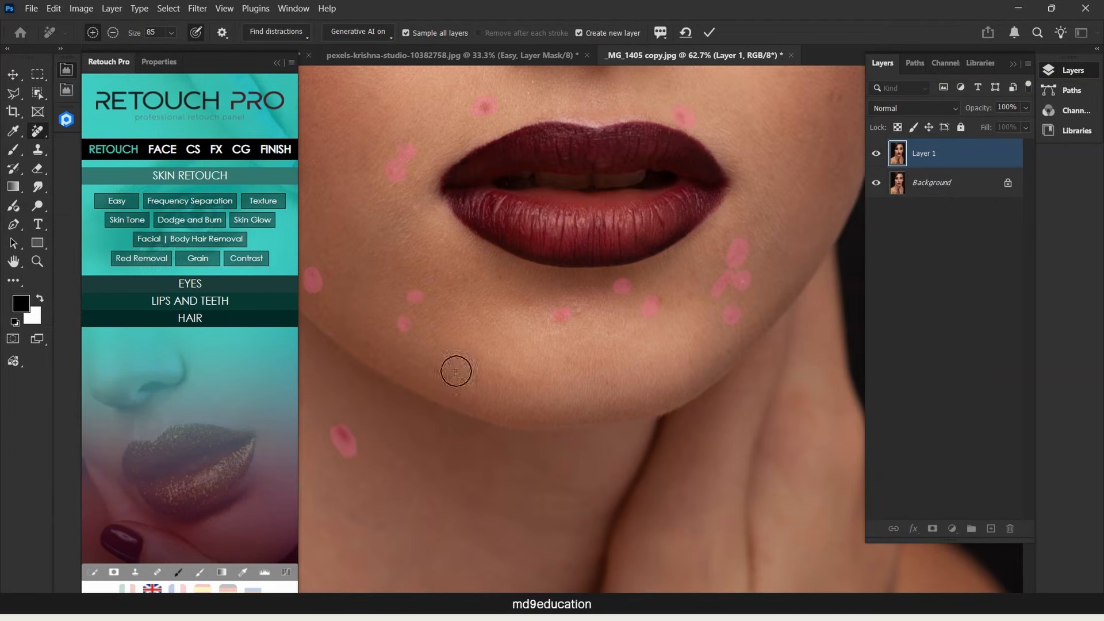
click(437, 368)
click(498, 279)
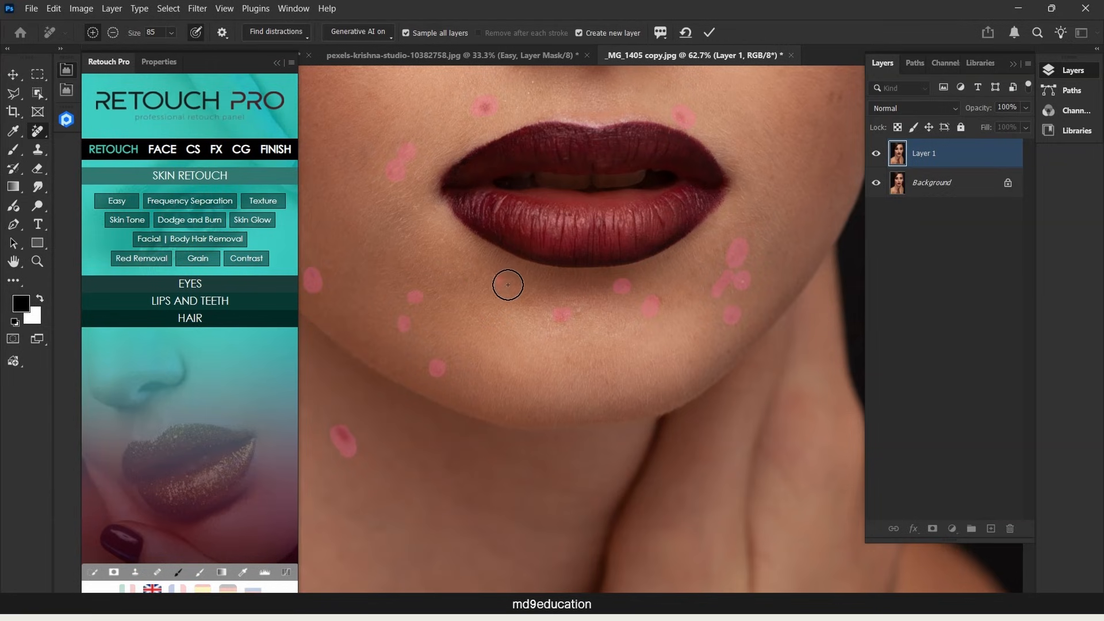
click(452, 282)
click(469, 304)
Mark the spots on the shadowed cheek beside the nose and mouth for removal.
drag(755, 166, 695, 361)
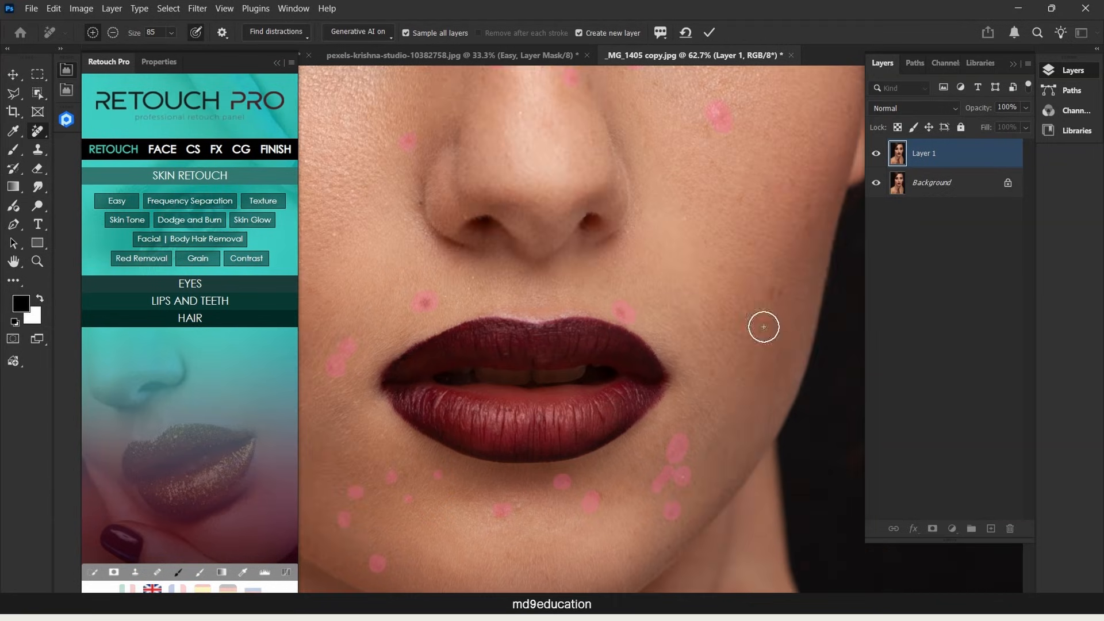
click(775, 296)
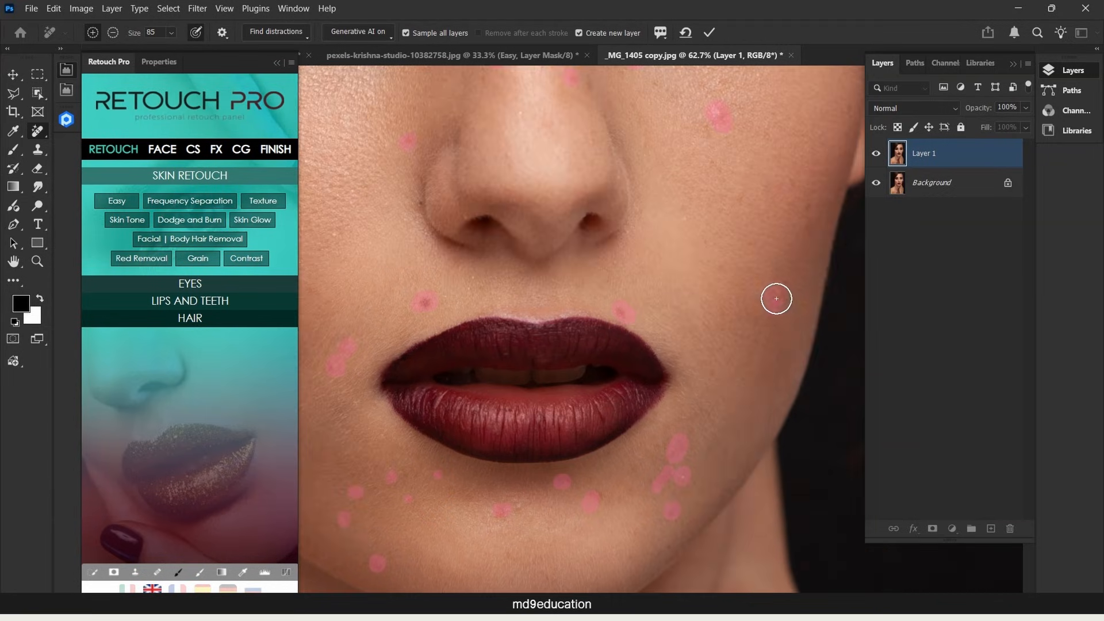
click(792, 183)
drag(808, 200, 810, 237)
click(736, 268)
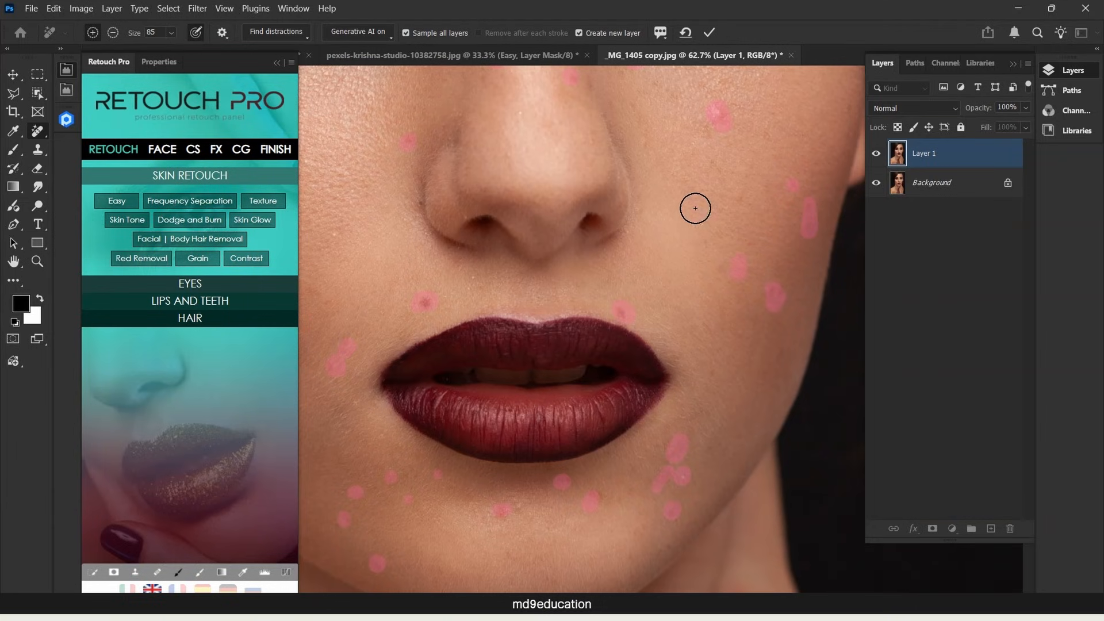
Mark the remaining small blemishes along the side of the nose and the adjoining inner cheek for removal.
drag(647, 159, 728, 298)
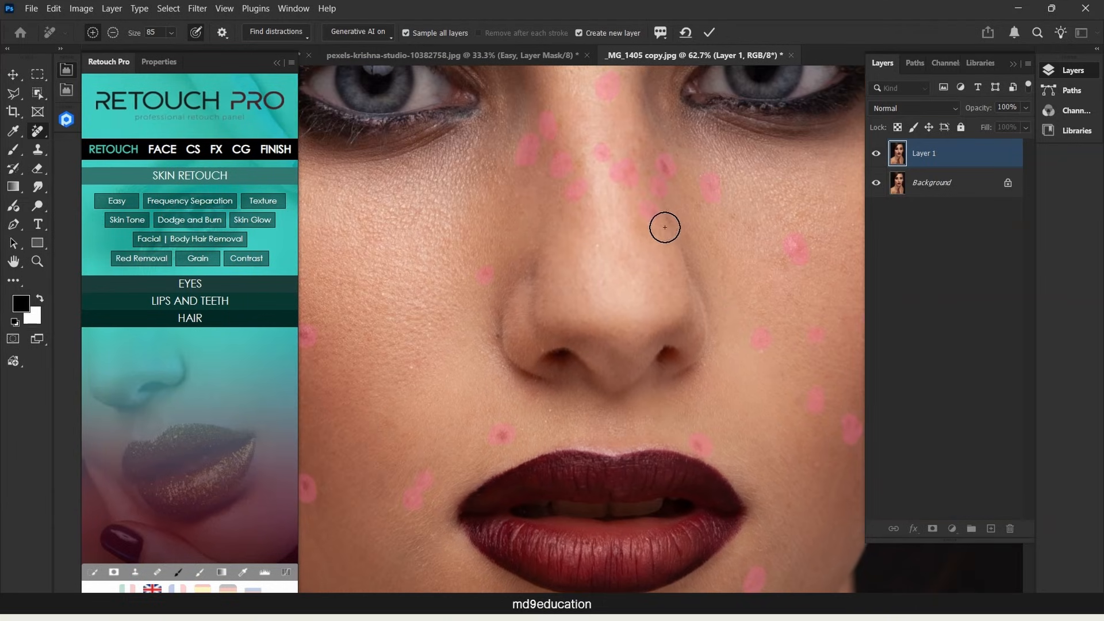
click(667, 213)
click(692, 202)
click(721, 279)
Mark the stray hairs between the eyebrows and apply the removal to all marked areas.
drag(433, 293, 538, 370)
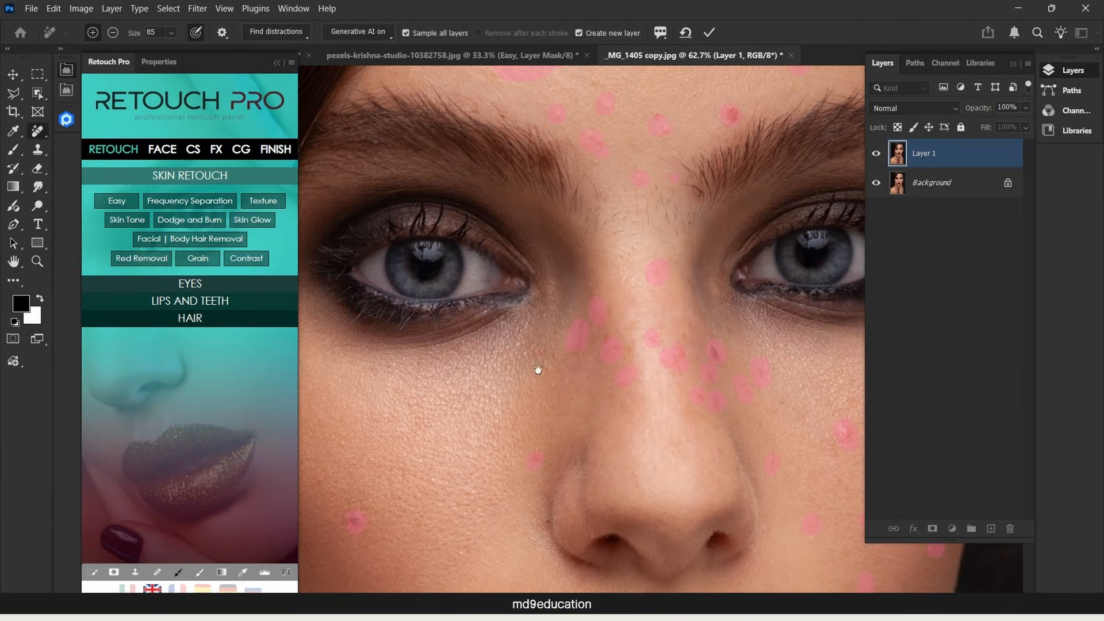
drag(666, 224, 670, 306)
mouse_move(595, 267)
mouse_down()
mouse_move(668, 286)
mouse_move(691, 315)
mouse_move(688, 292)
mouse_move(666, 319)
mouse_move(638, 313)
mouse_move(634, 324)
mouse_move(698, 298)
mouse_move(648, 274)
mouse_up()
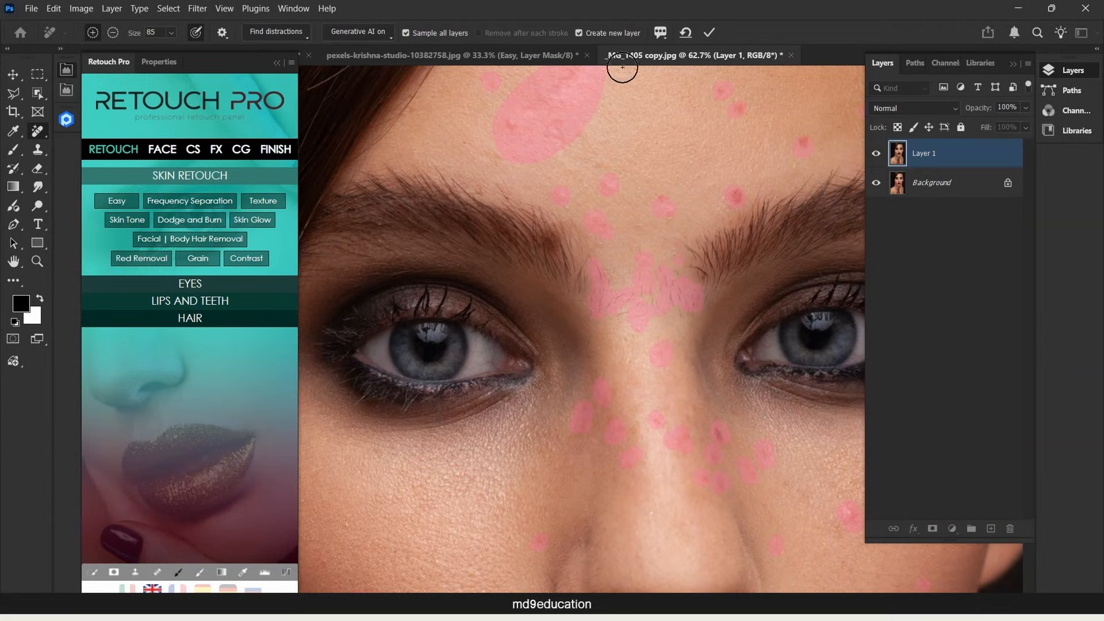
key(Return)
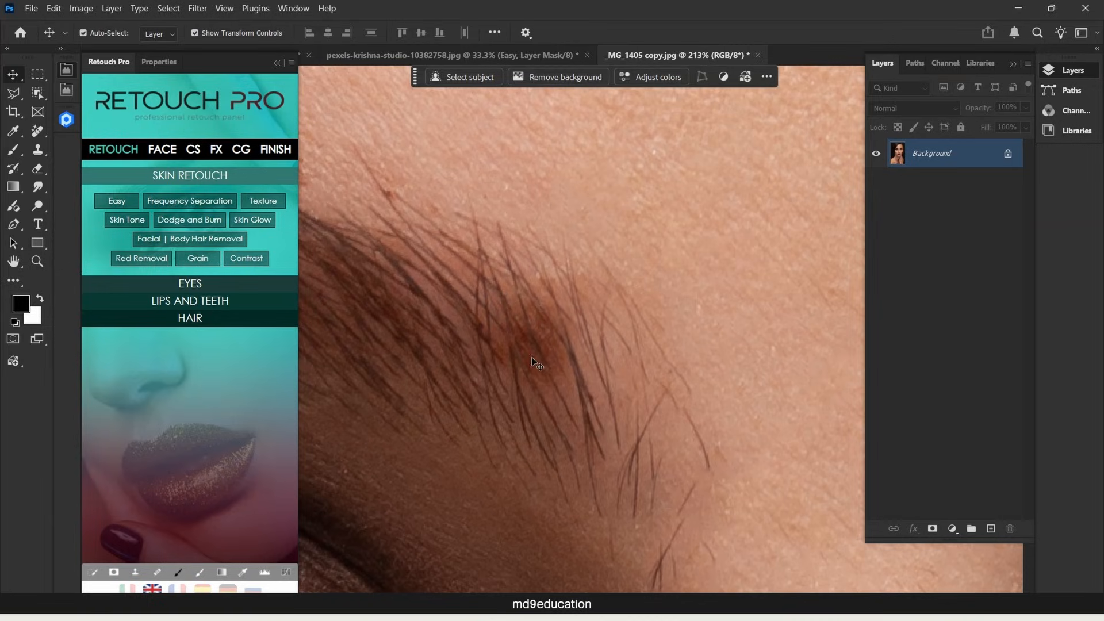
Activate the Clone Stamp Tool and open the Clone Source settings beside the eyebrows at 100% zoom.
scroll(535, 357, down, 2)
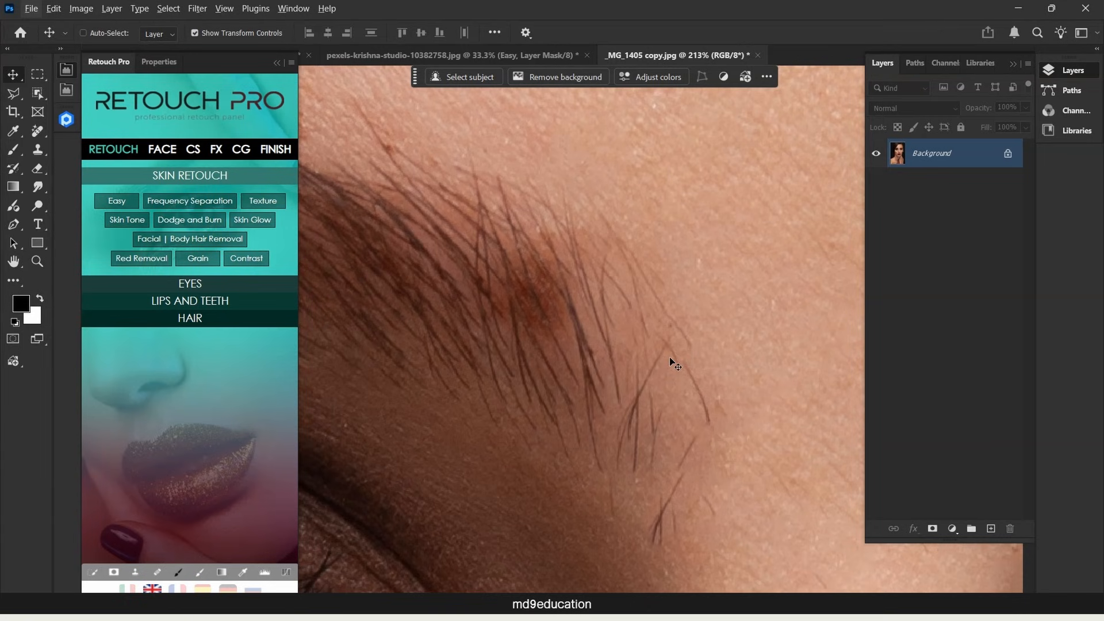
key(ctrl+1)
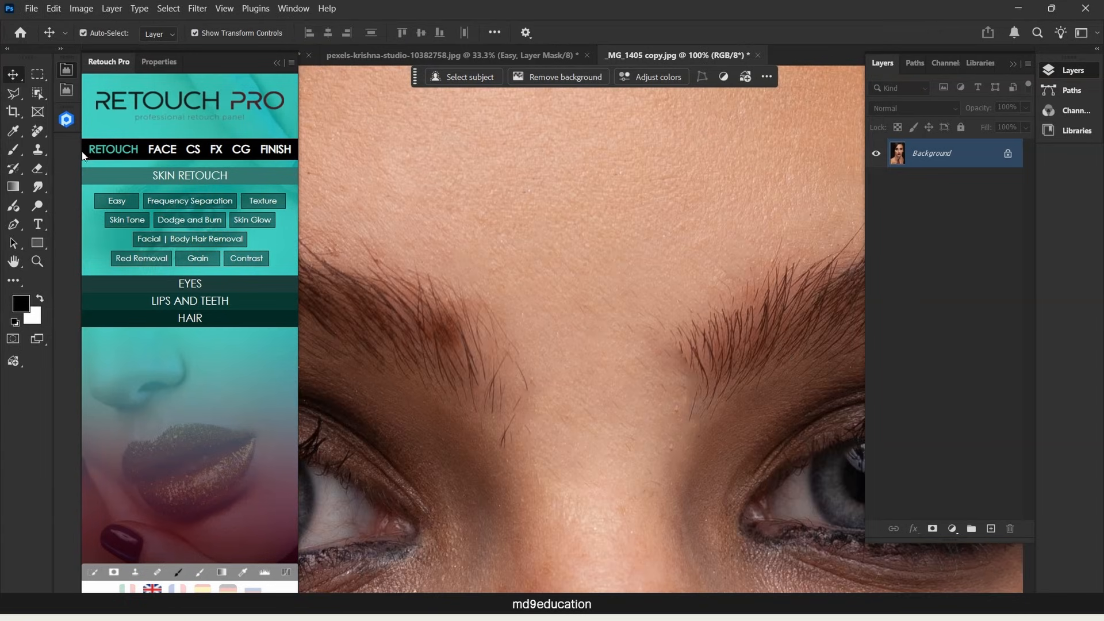
click(38, 151)
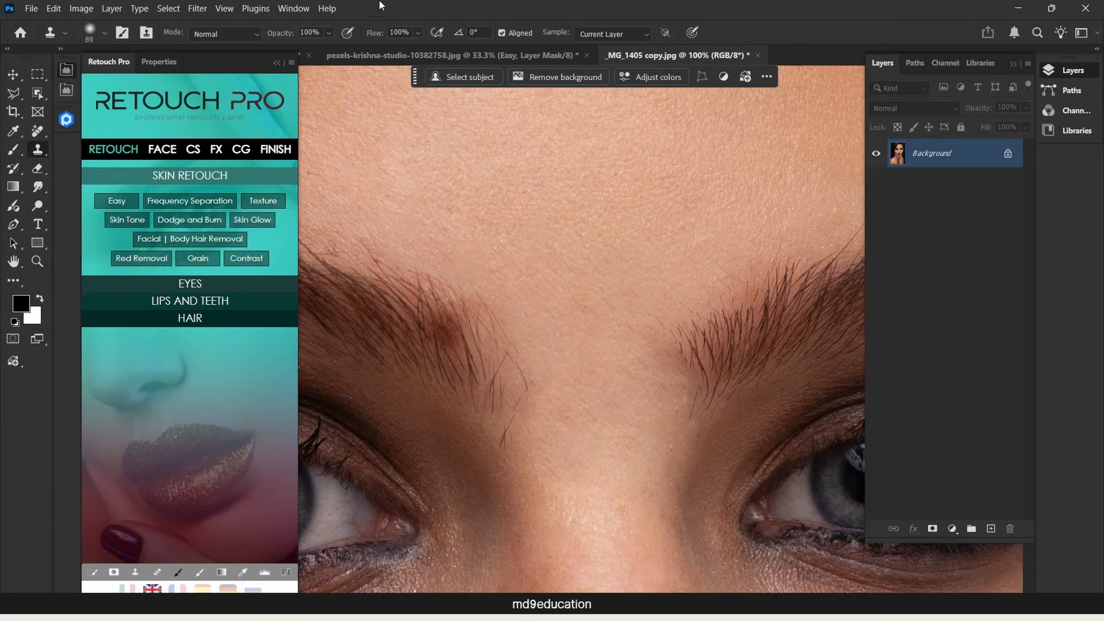
click(300, 11)
click(357, 475)
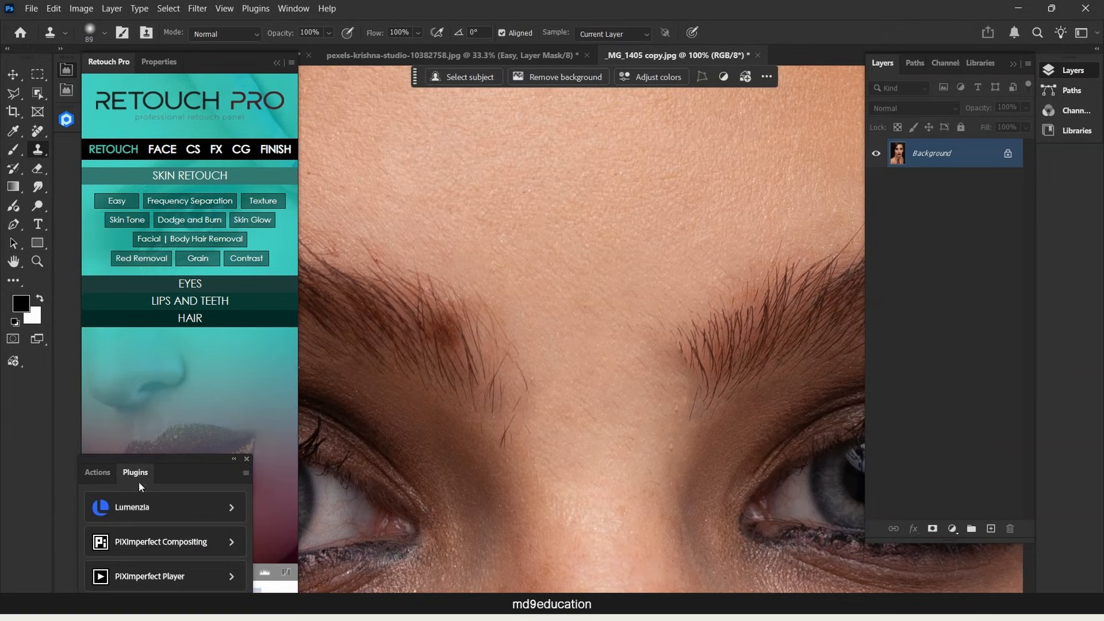
mouse_move(804, 107)
mouse_down()
mouse_move(580, 129)
mouse_move(554, 117)
mouse_move(599, 124)
mouse_up()
drag(741, 413, 567, 116)
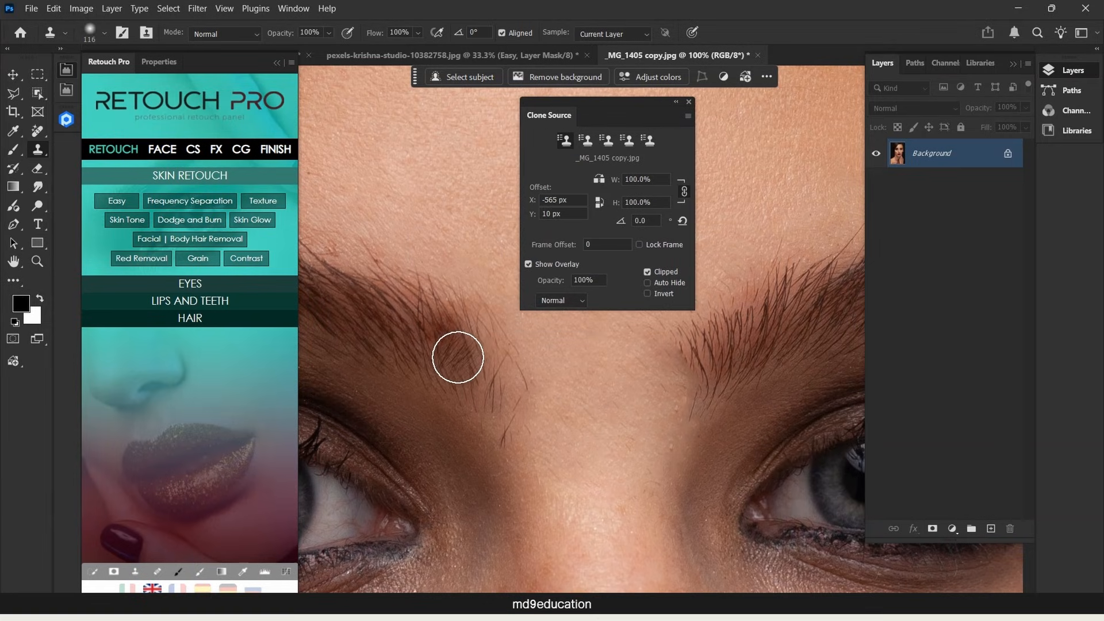
Add an empty layer and, with the clone source flipped horizontally, try cloning the opposite eyebrow over the mole in the eyebrow.
click(991, 529)
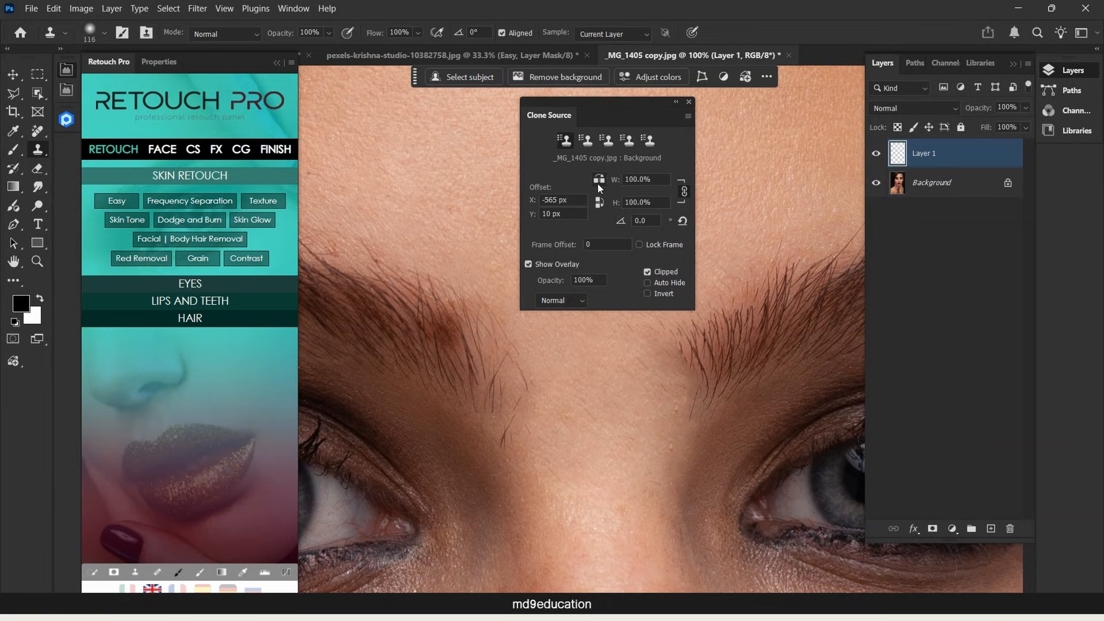
click(599, 180)
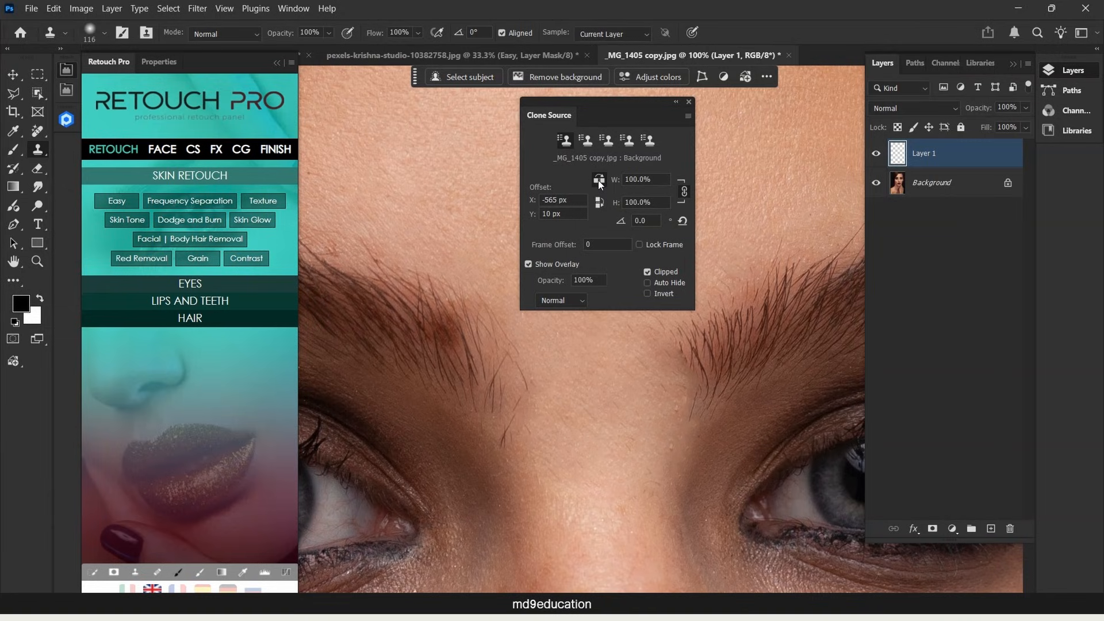
alt+click(771, 343)
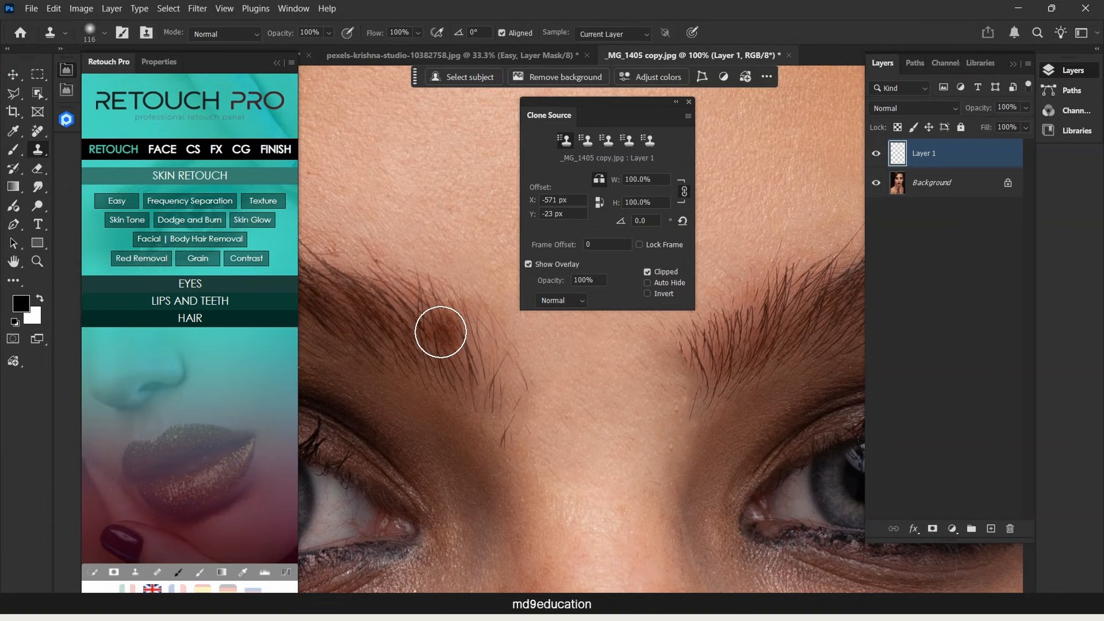
drag(440, 332, 443, 337)
Set Clone Stamp sampling to Current & Below and cover the eyebrow mole with mirrored hairs from the opposite eyebrow.
click(591, 32)
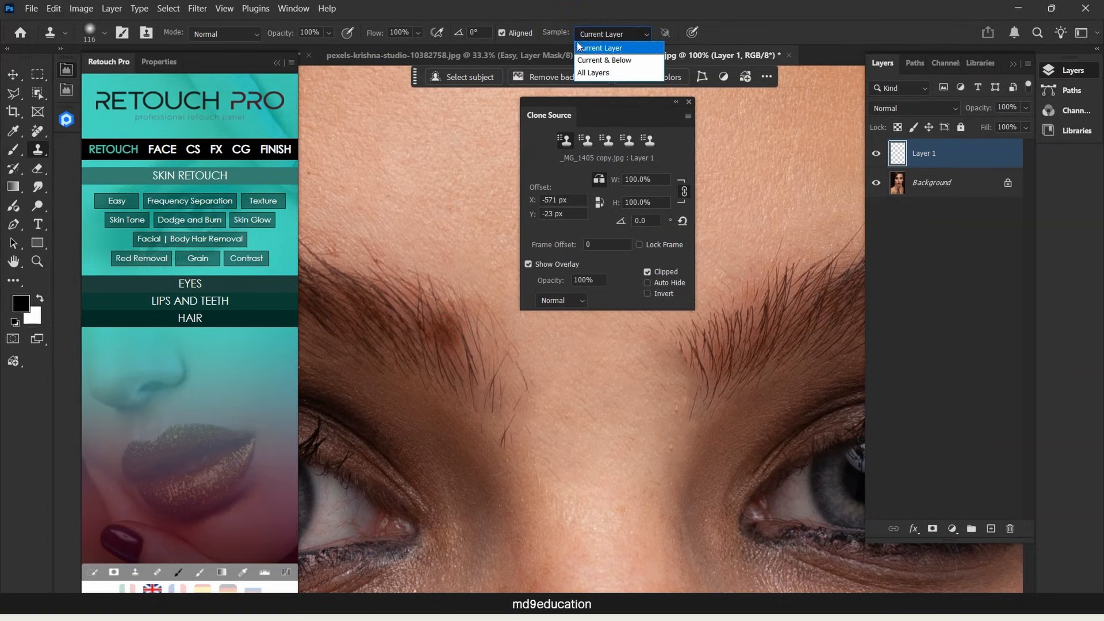
click(605, 60)
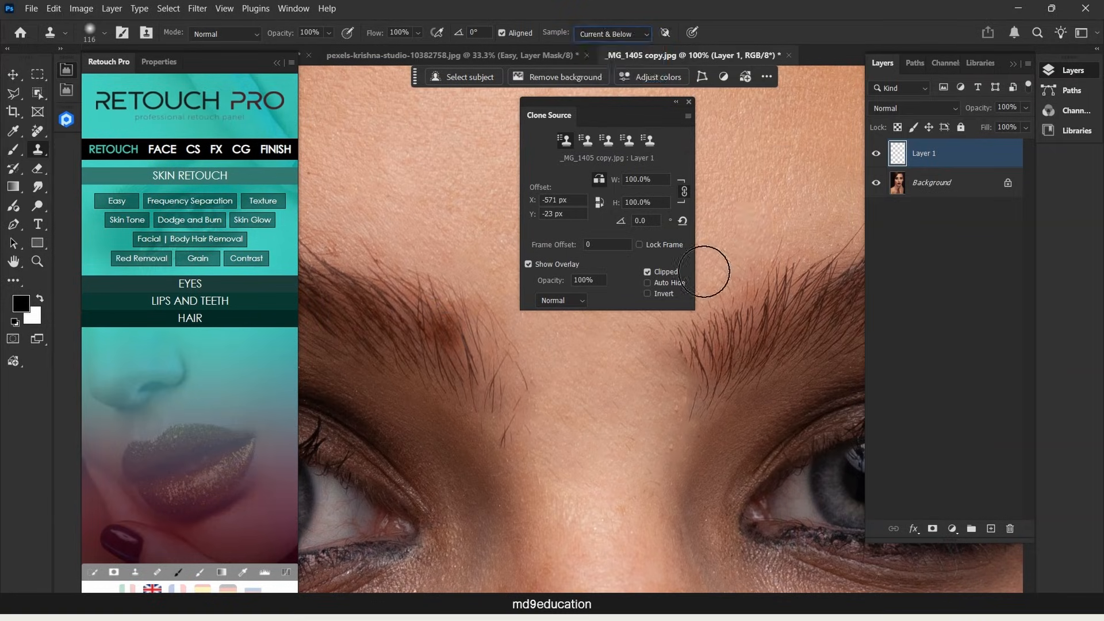
alt+click(745, 343)
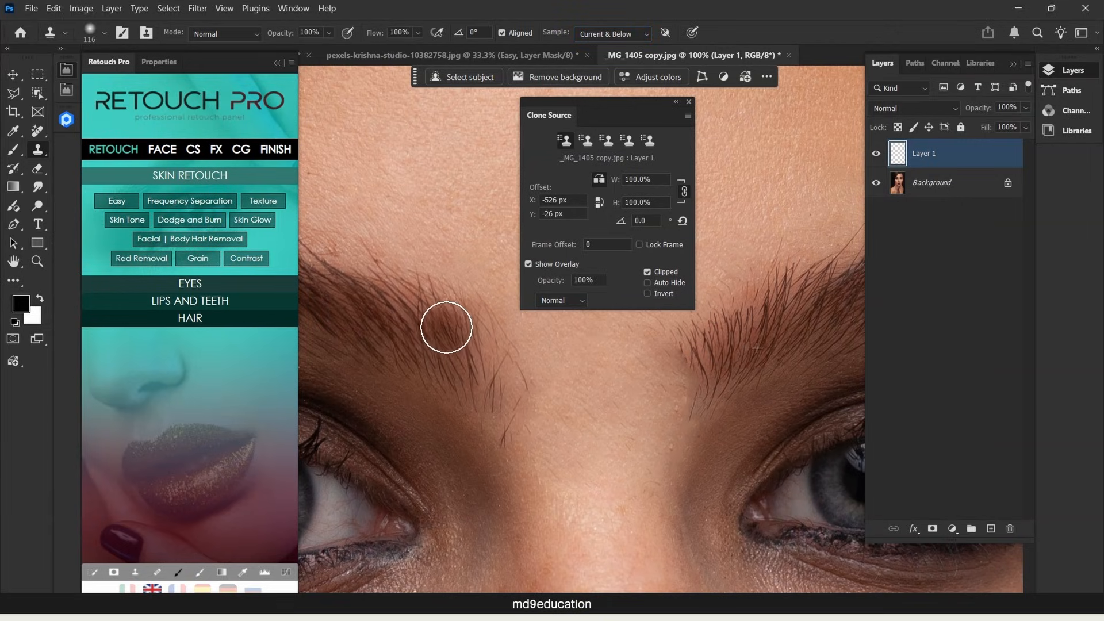
drag(443, 326, 458, 346)
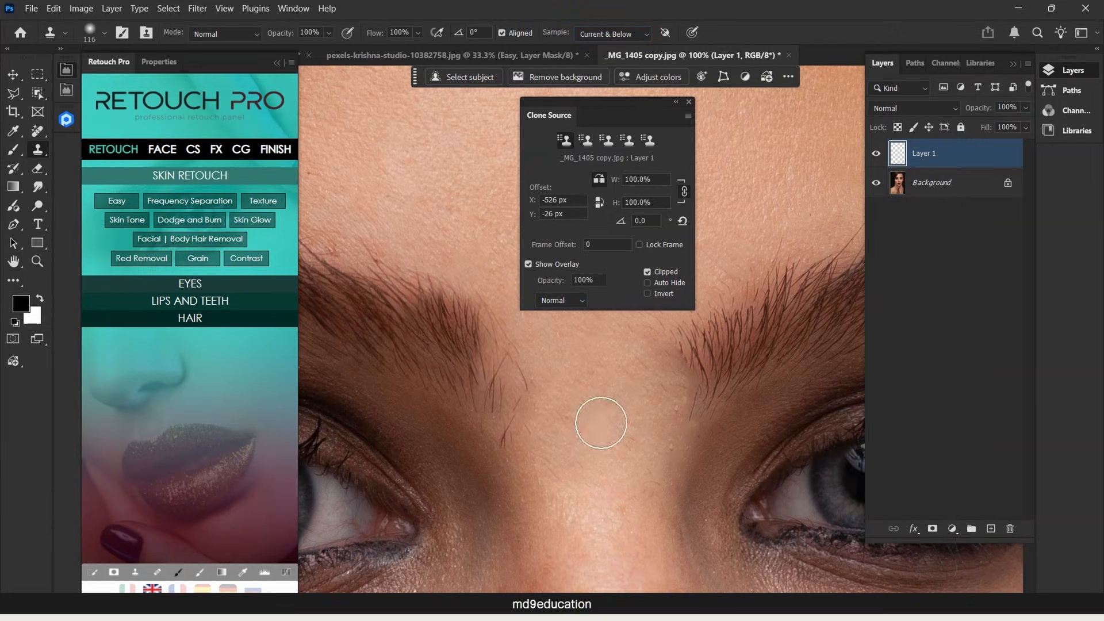
alt+click(768, 354)
mouse_move(441, 356)
mouse_down()
mouse_move(410, 330)
mouse_move(454, 369)
mouse_up()
scroll(610, 402, down, 5)
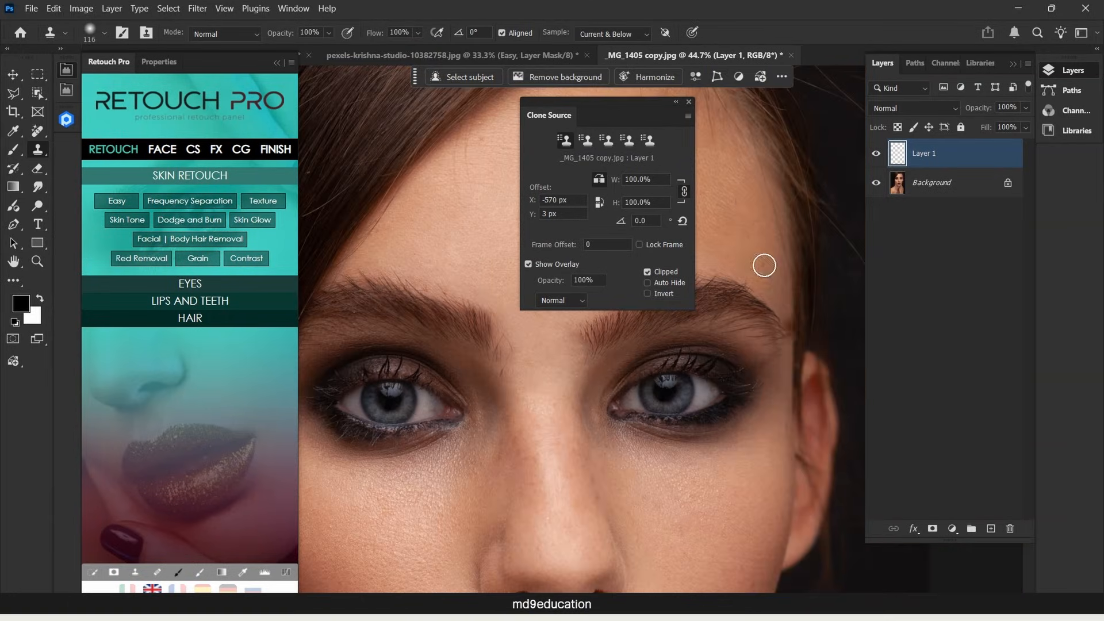
click(690, 102)
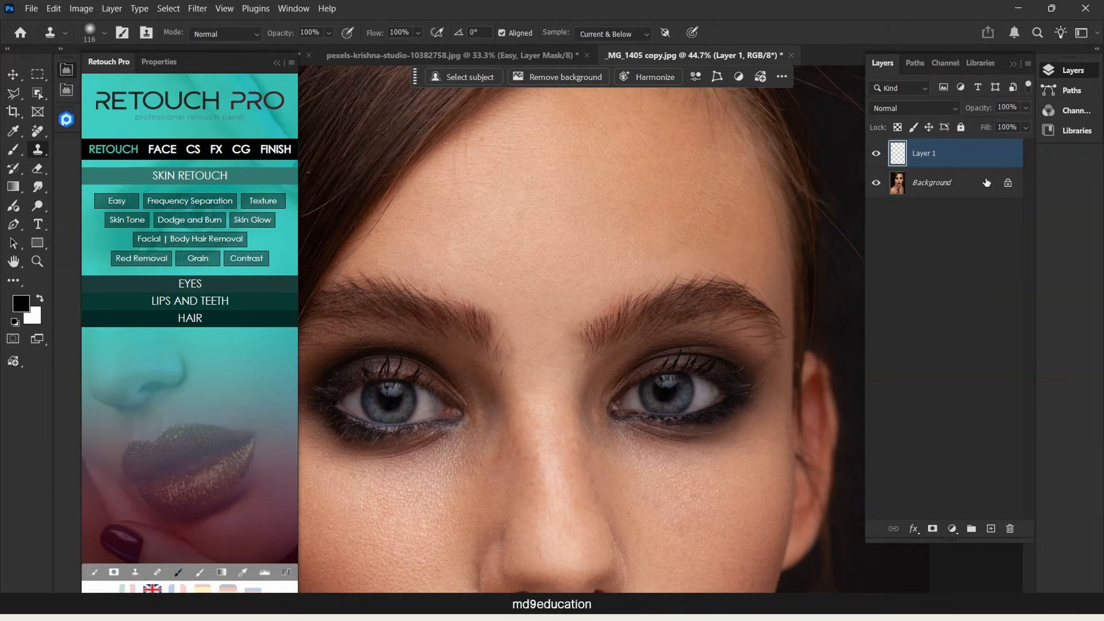
Compare the eyebrow with and without the clone layer, and merge that layer into the background.
click(877, 153)
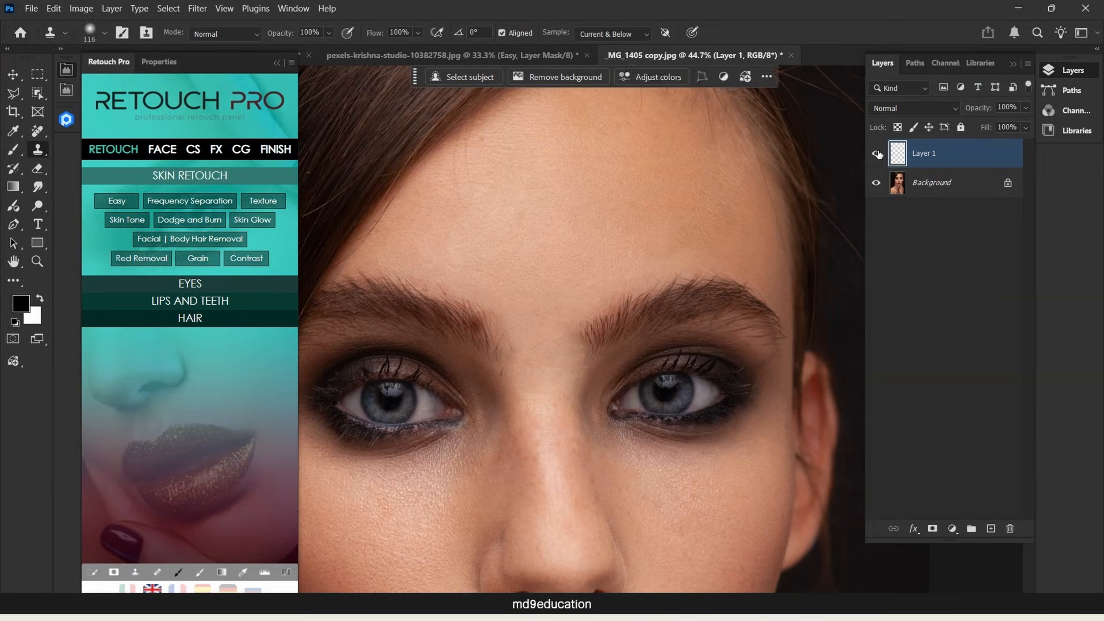
click(878, 153)
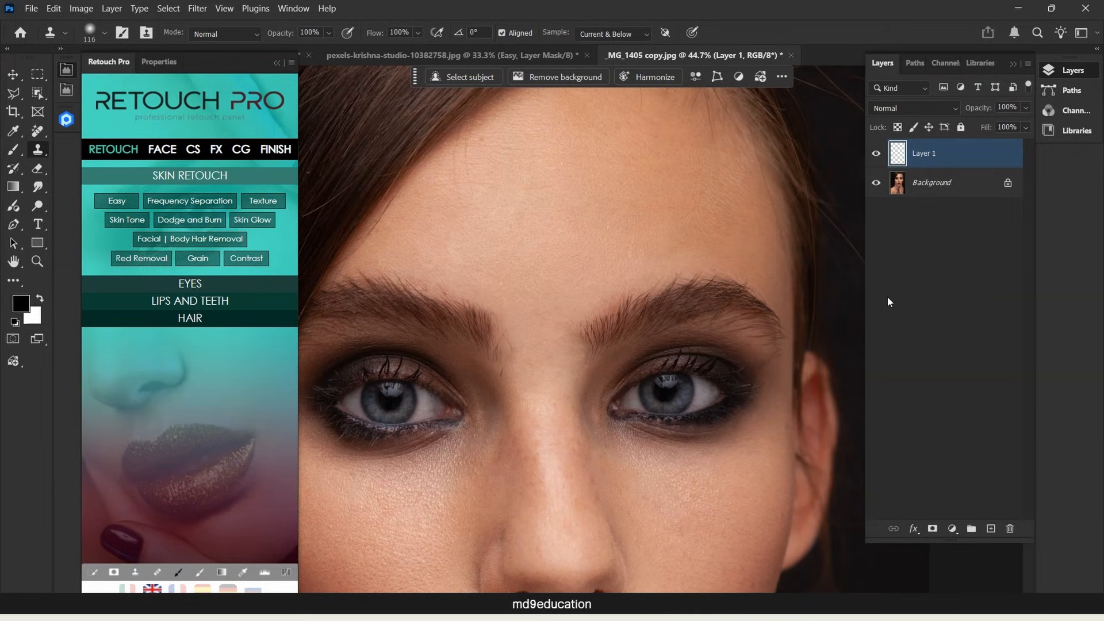
click(953, 195)
key(ctrl+shift+e)
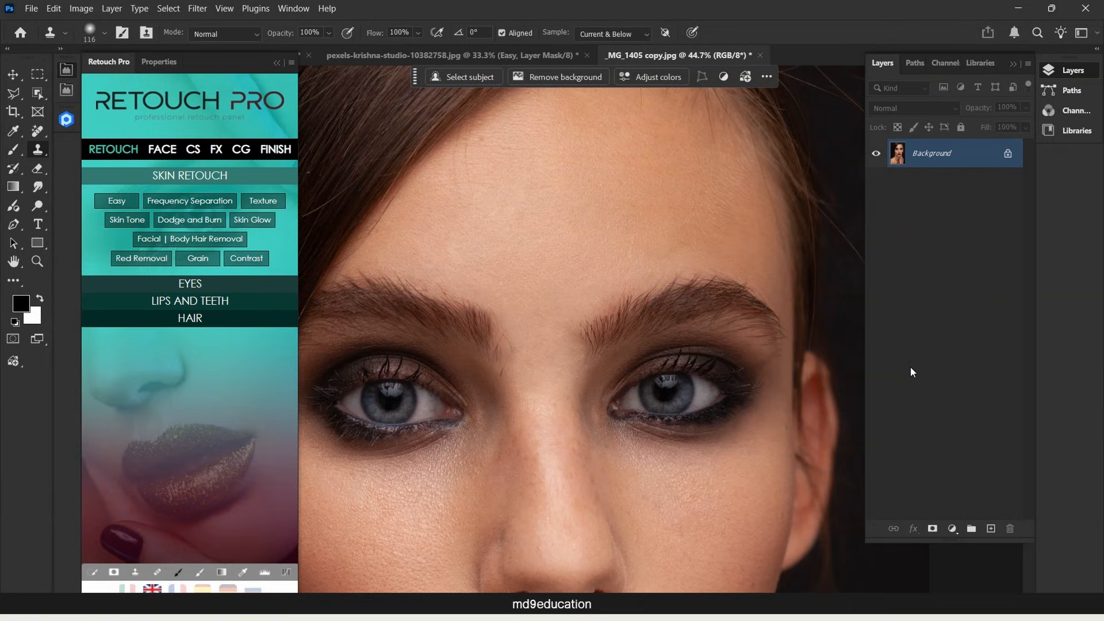
Create a Frequency Separation group above a duplicate of the portrait, hide its high layer and select the Low layer.
key(ctrl+z)
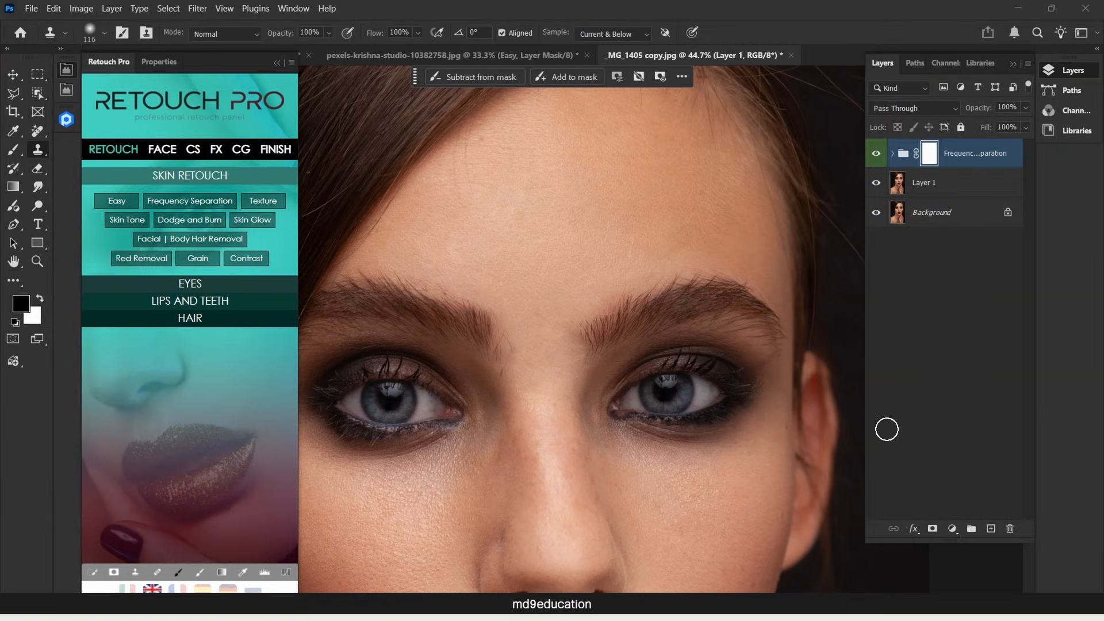
click(891, 154)
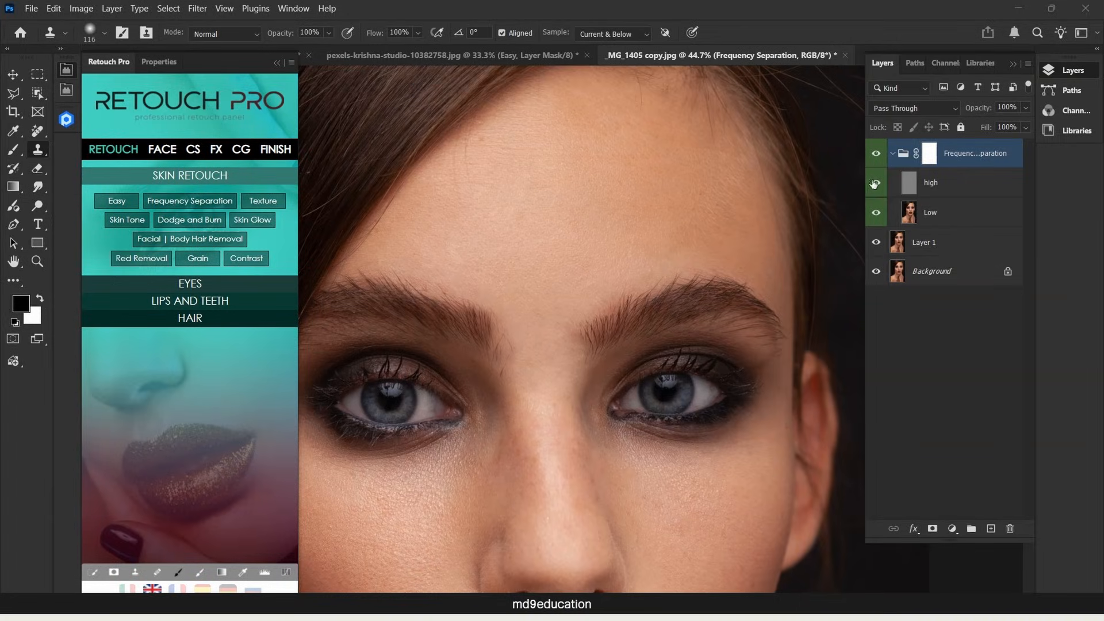
click(976, 222)
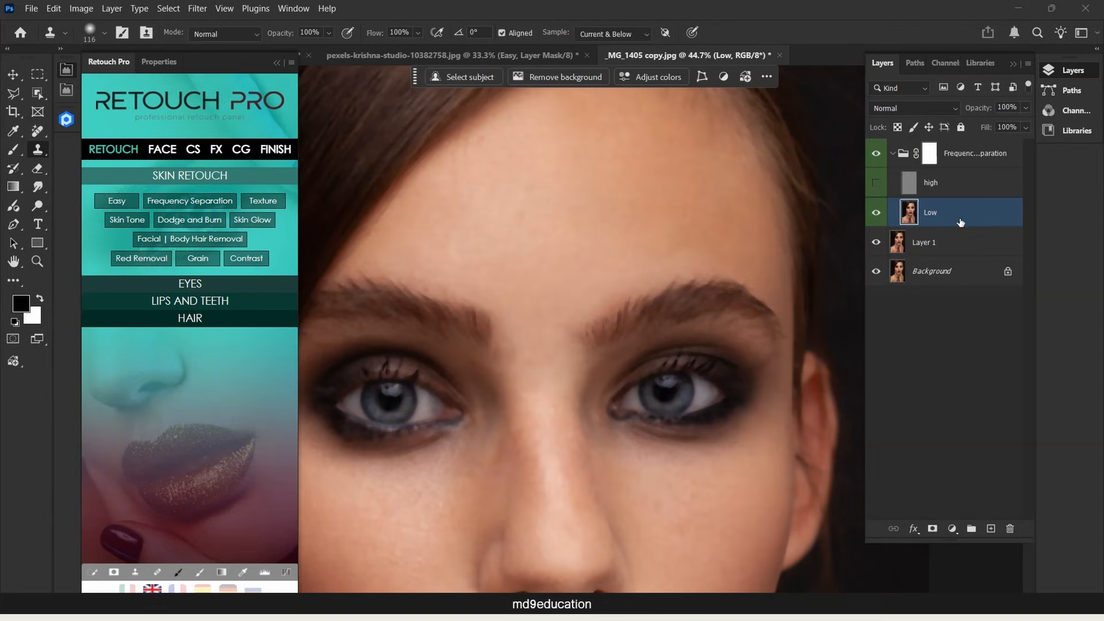
Open the Surface Blur filter for the Low layer with its live preview showing the face.
click(198, 9)
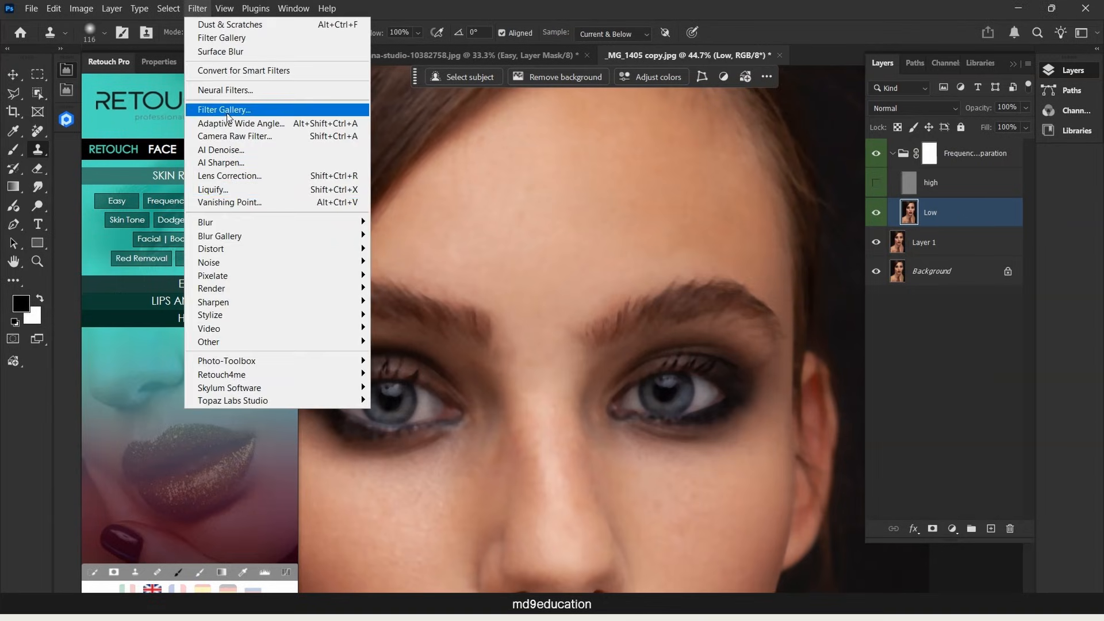
mouse_move(236, 222)
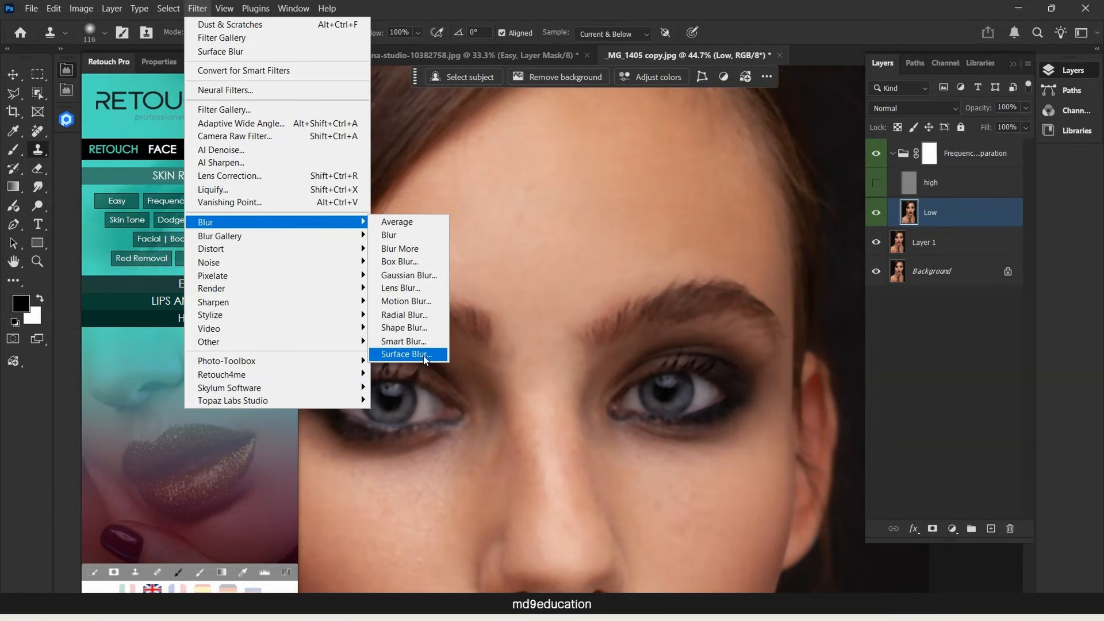
click(406, 354)
drag(556, 106, 731, 146)
drag(460, 394, 496, 339)
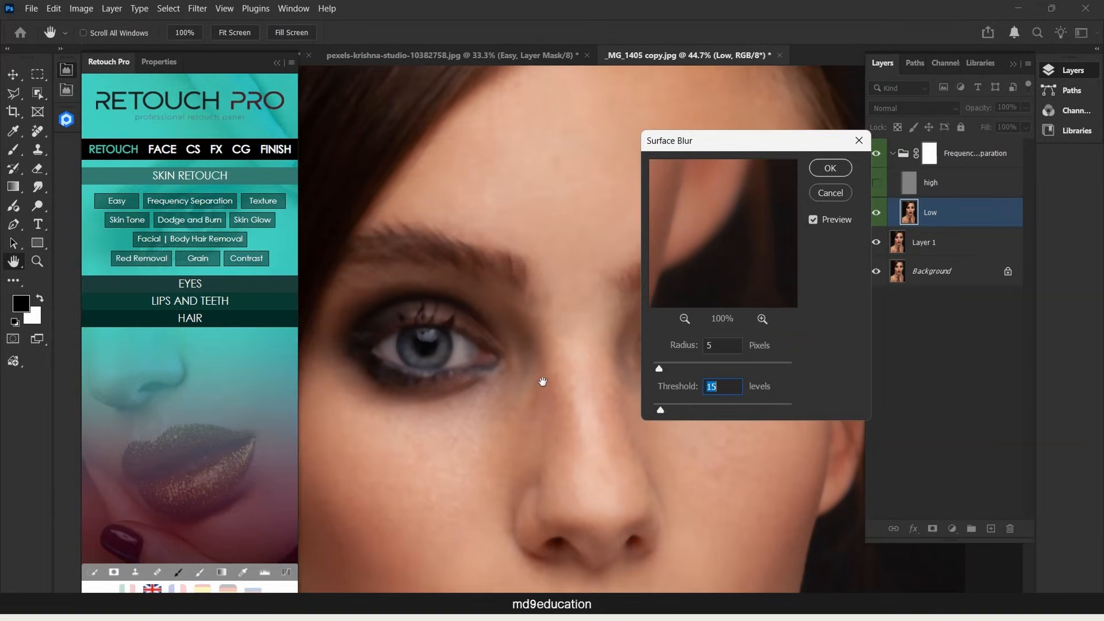
drag(502, 436, 522, 332)
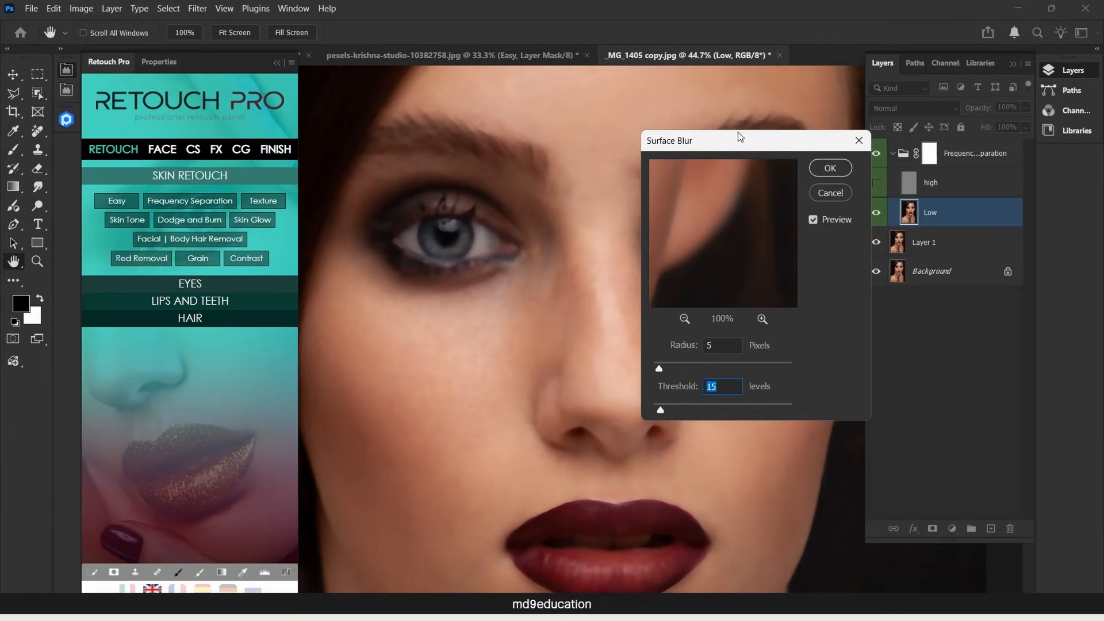
drag(733, 144, 716, 185)
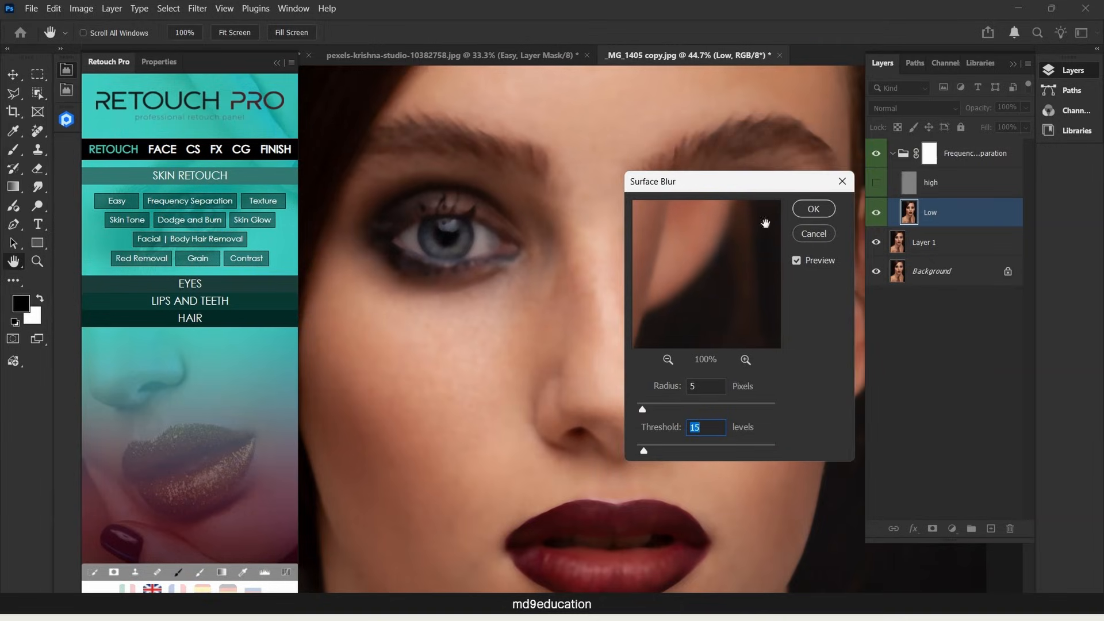
drag(717, 187, 782, 188)
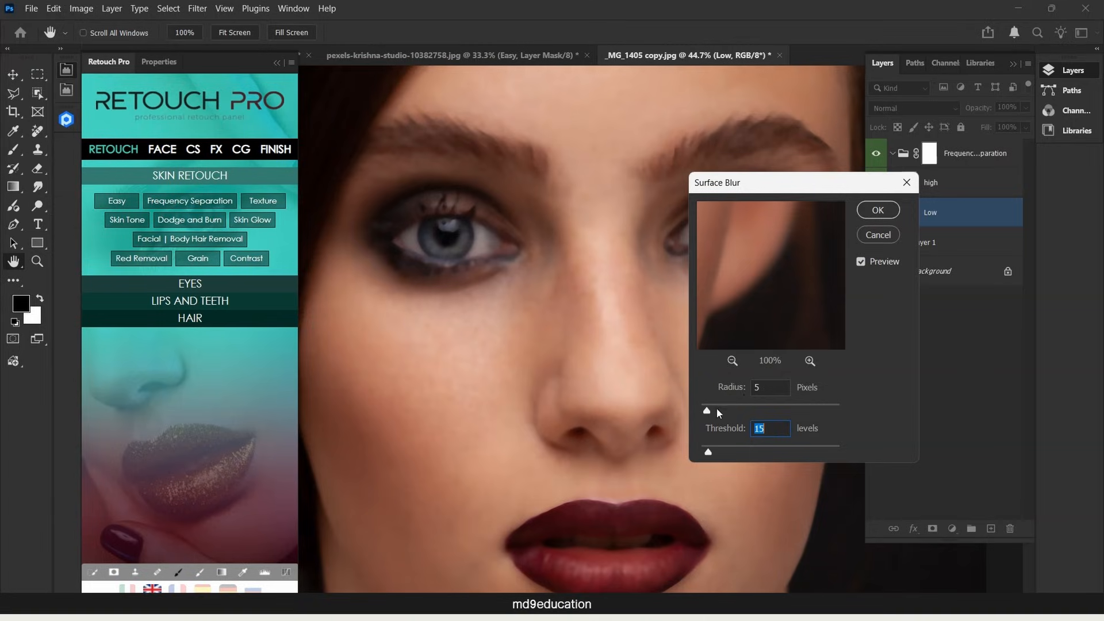
Try Surface Blur at a radius of 100 pixels with thresholds of 113 and 37 levels, and at 60 pixels with 30 levels.
drag(706, 412, 839, 514)
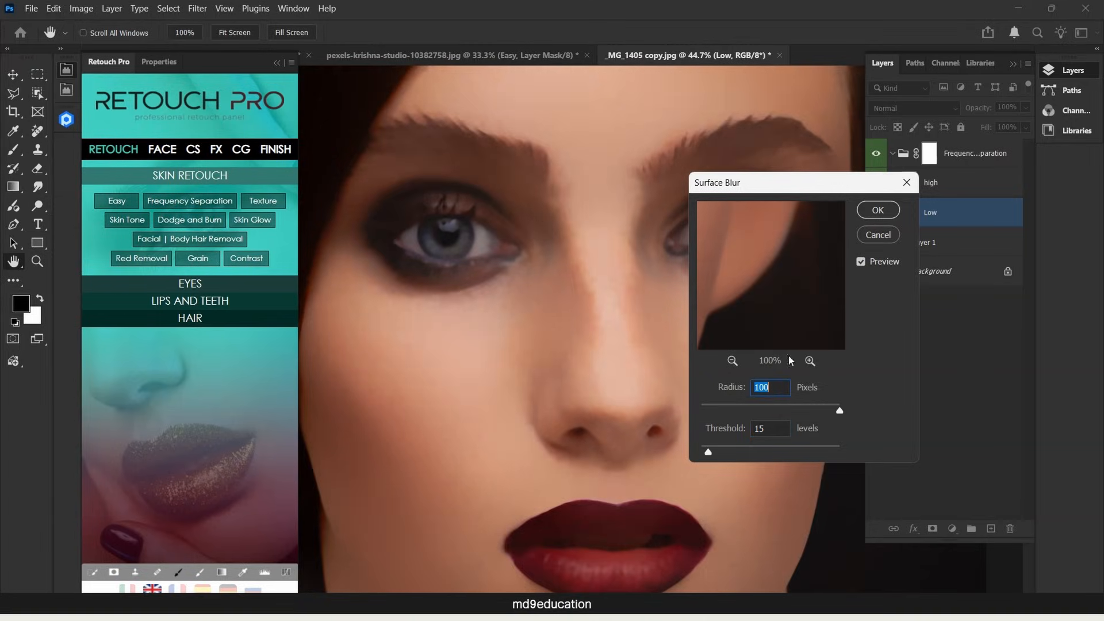
drag(799, 193, 801, 245)
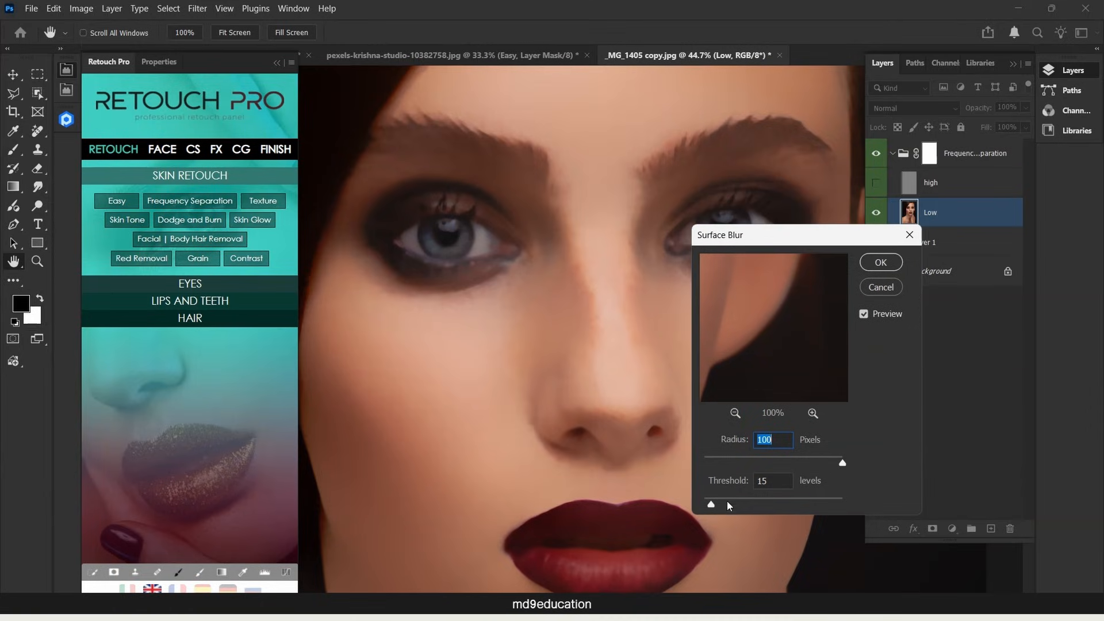
drag(727, 502, 795, 505)
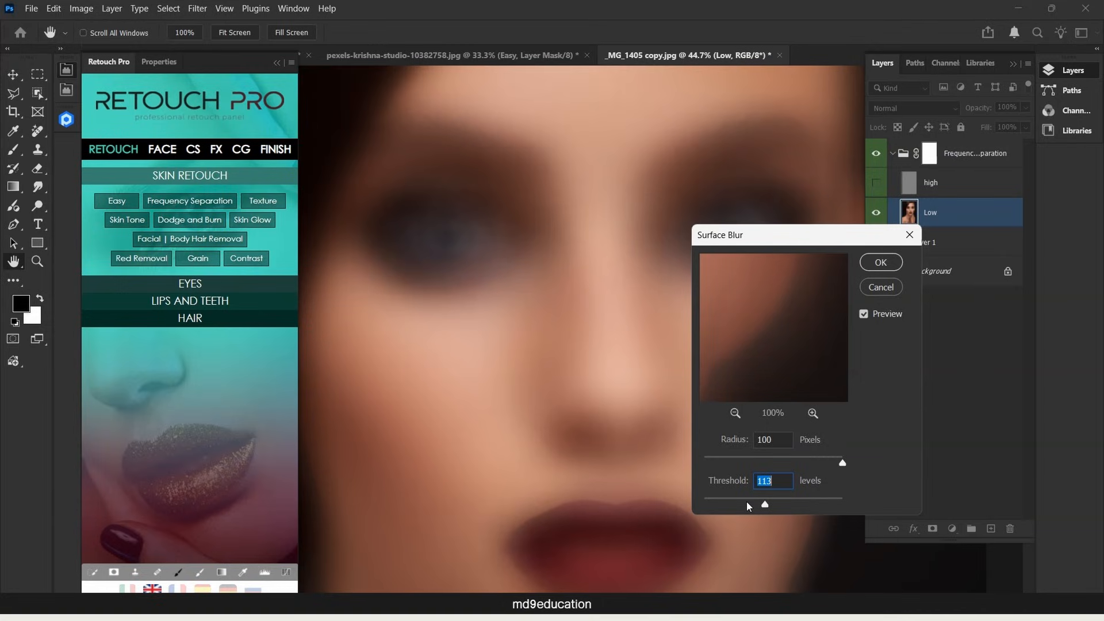
drag(737, 506, 724, 504)
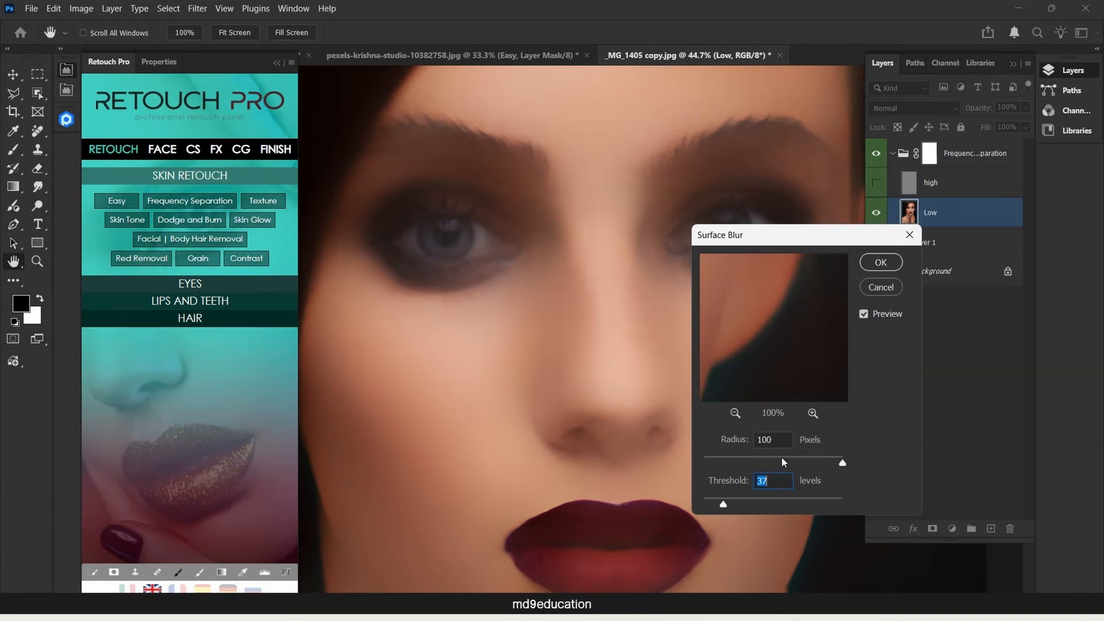
drag(781, 457, 791, 462)
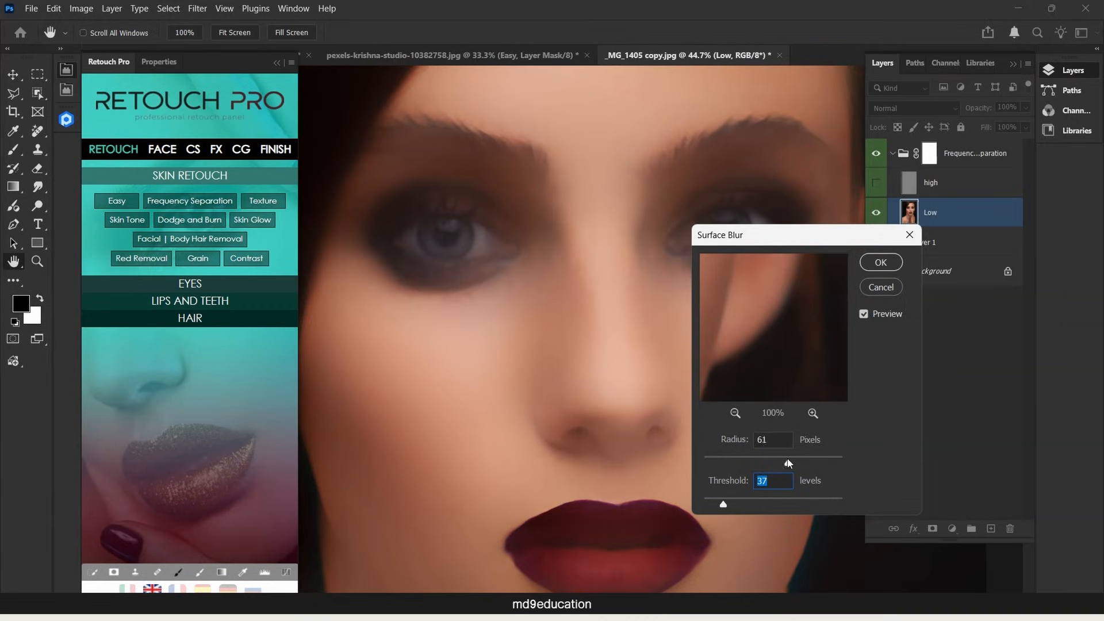
key(Tab)
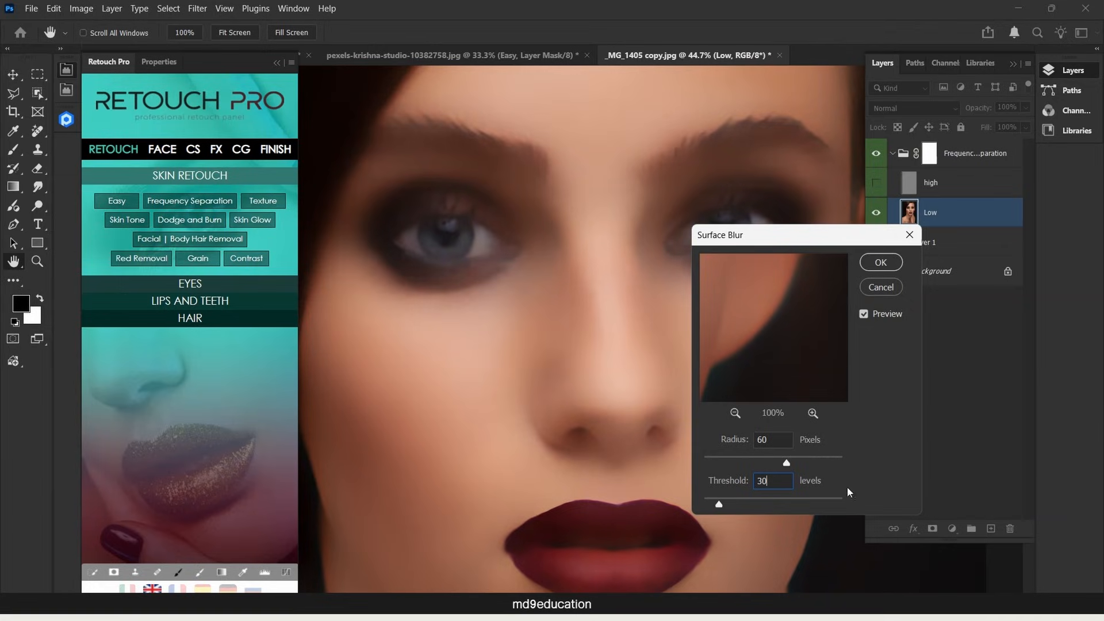
Apply Surface Blur to the Low layer with a radius of 80 pixels and a threshold of 40 levels.
click(815, 458)
click(816, 463)
text(40)
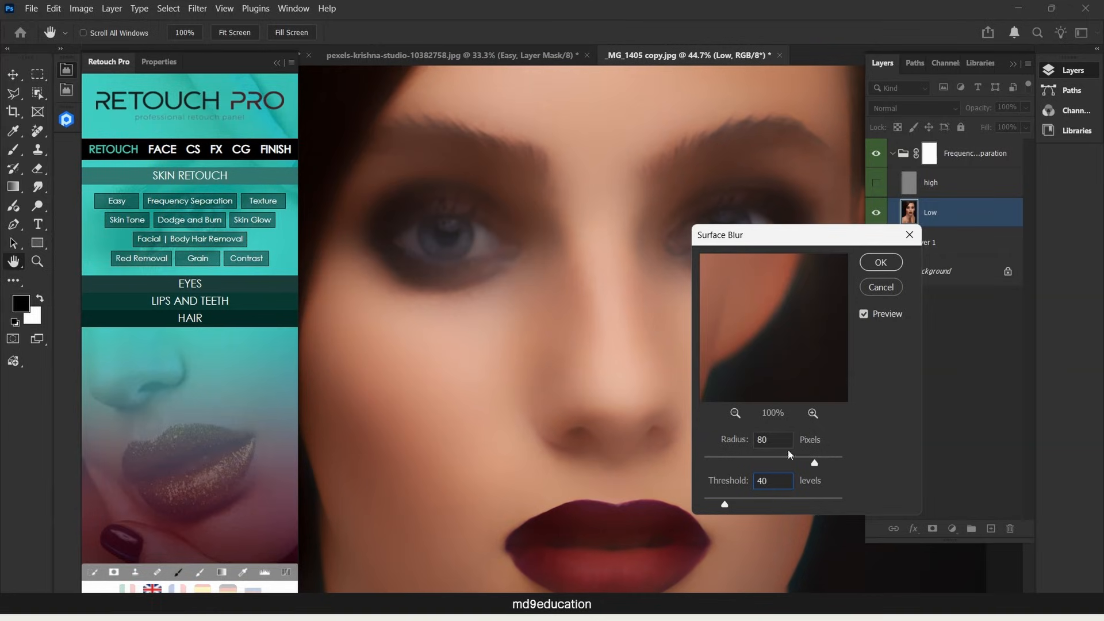
drag(811, 237, 524, 235)
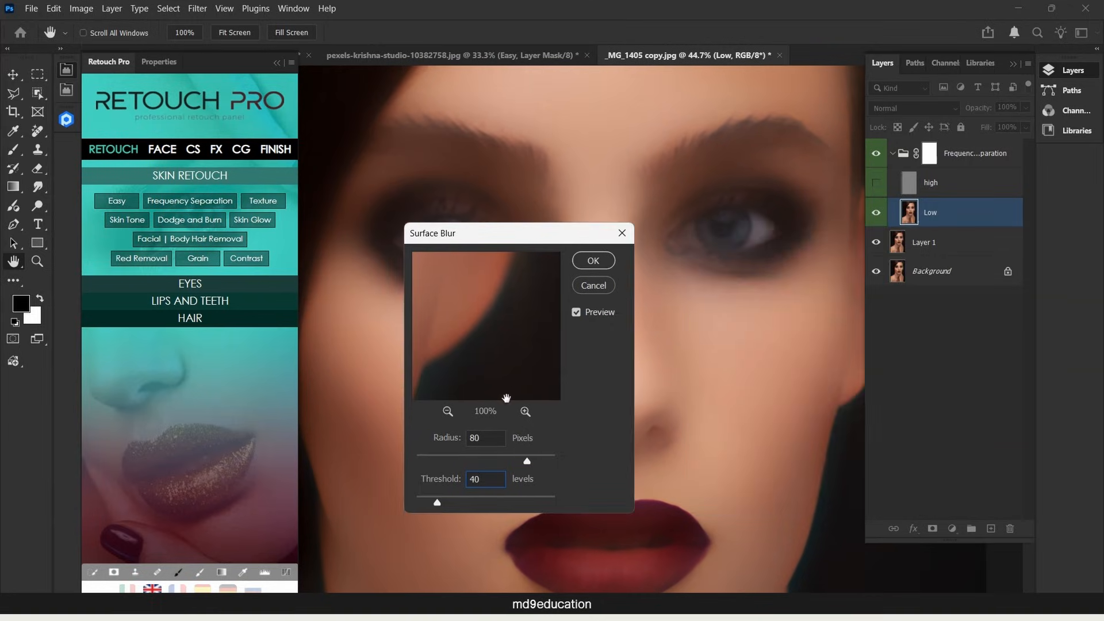
click(606, 260)
key(s)
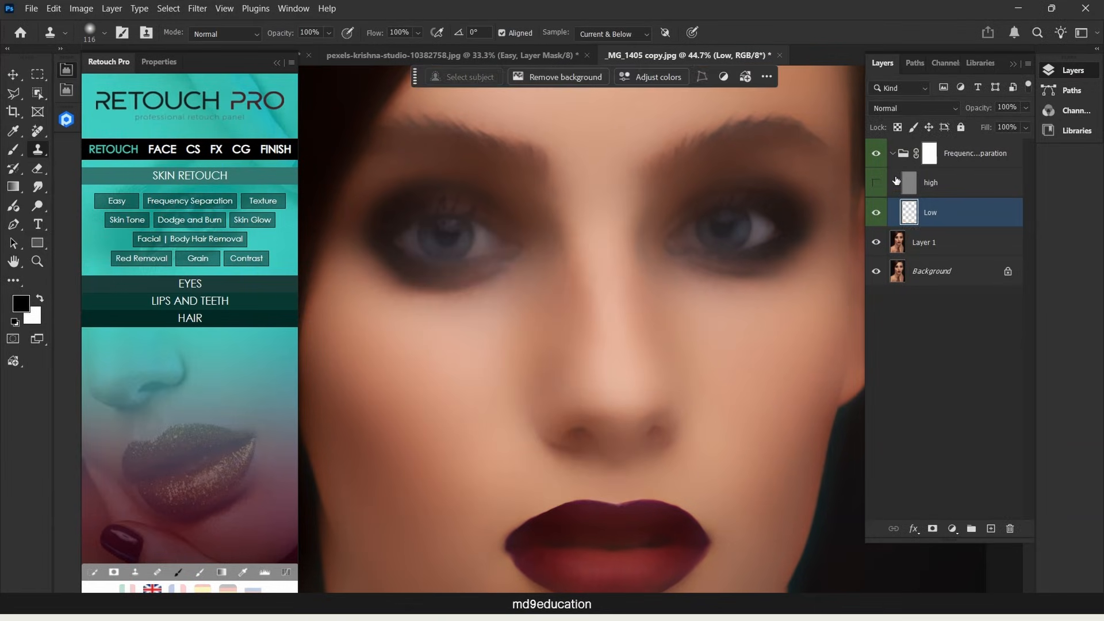
Turn the high layer back on and examine the smoothed skin from the forehead down to the lips.
click(955, 188)
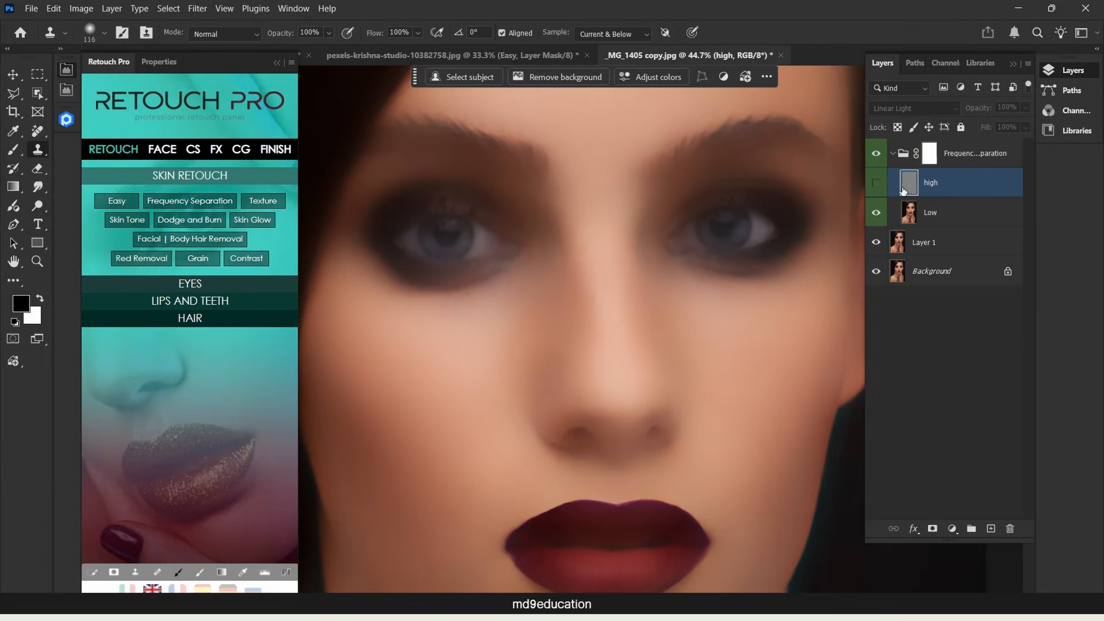
click(877, 184)
drag(614, 326, 623, 120)
drag(621, 241, 638, 604)
drag(646, 372, 558, 481)
drag(524, 397, 688, 251)
drag(677, 440, 670, 132)
drag(665, 342, 555, 613)
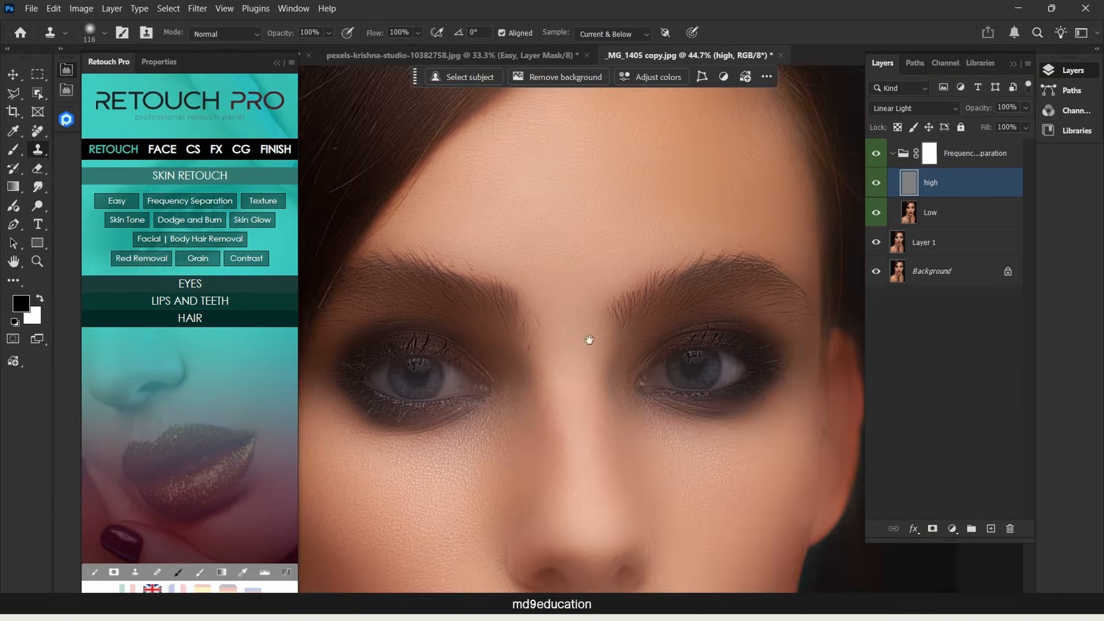
drag(589, 340, 579, 499)
drag(594, 444, 695, 320)
mouse_move(662, 270)
mouse_down()
mouse_move(557, 318)
mouse_move(513, 279)
mouse_up()
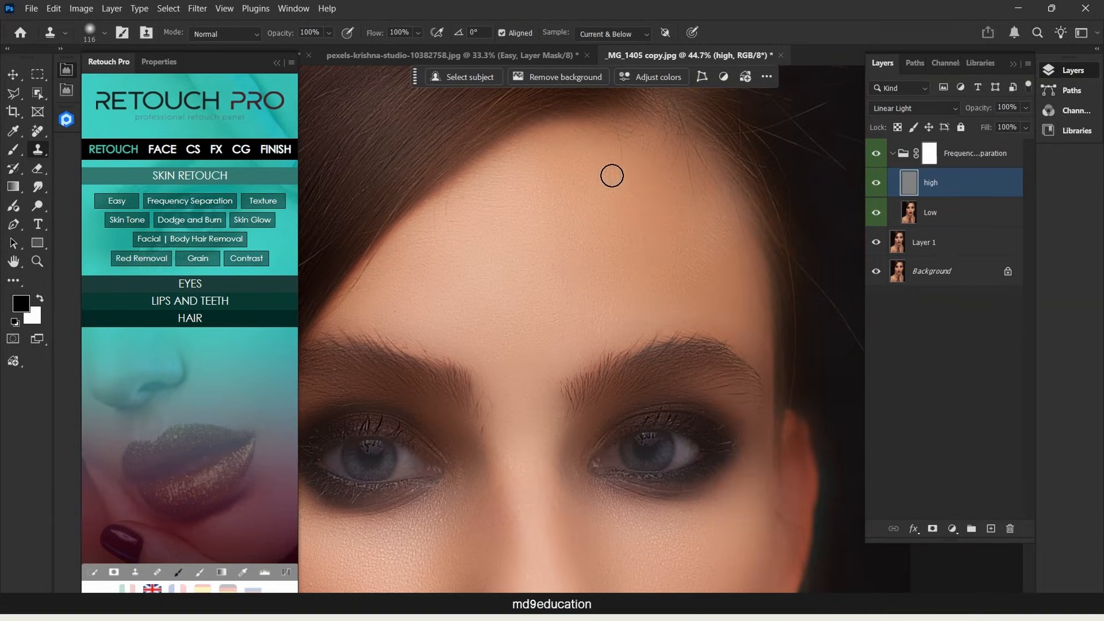
drag(547, 465, 662, 224)
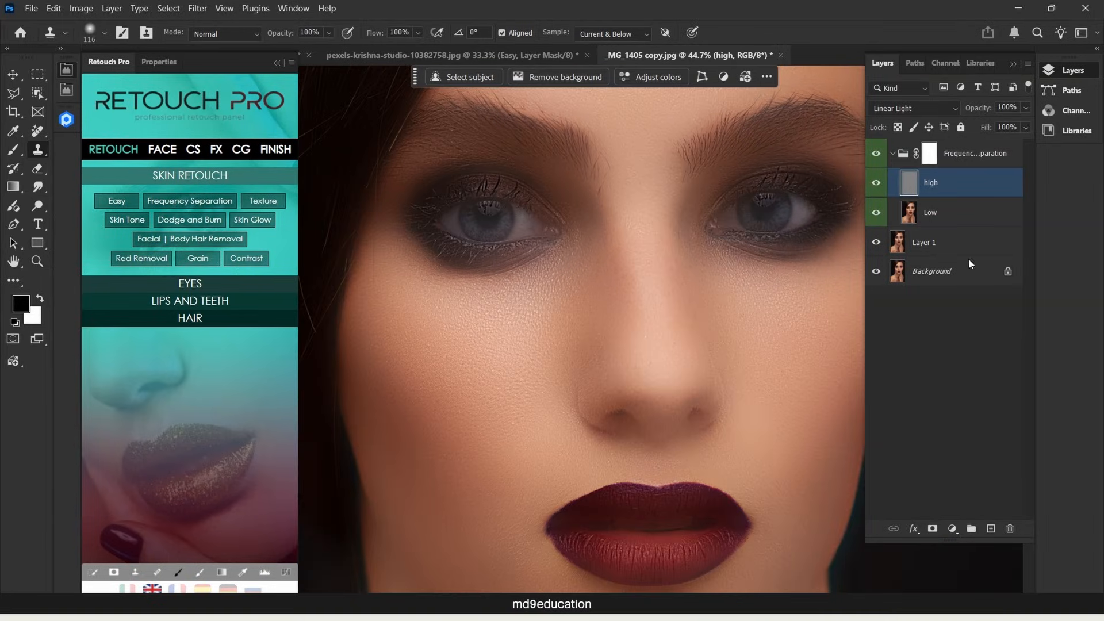
Collapse the Frequency Separation group and invert its layer mask to black.
click(892, 155)
click(946, 163)
click(931, 159)
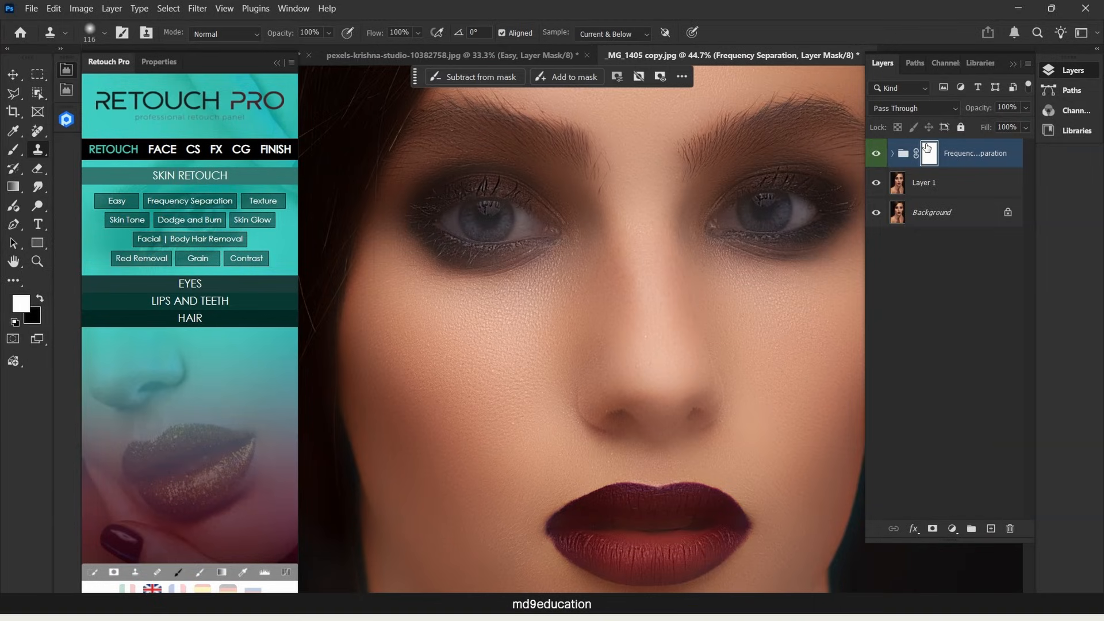
key(ctrl+i)
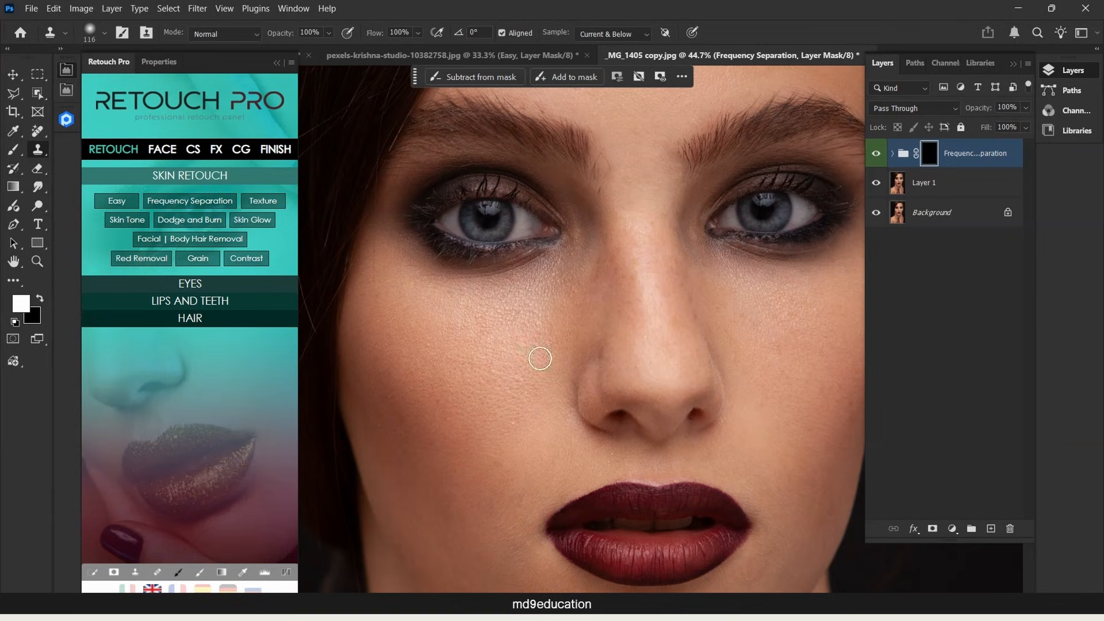
Paint white with a soft Brush at 100% opacity on the group mask over the facial skin, including the cheeks and chin.
click(201, 573)
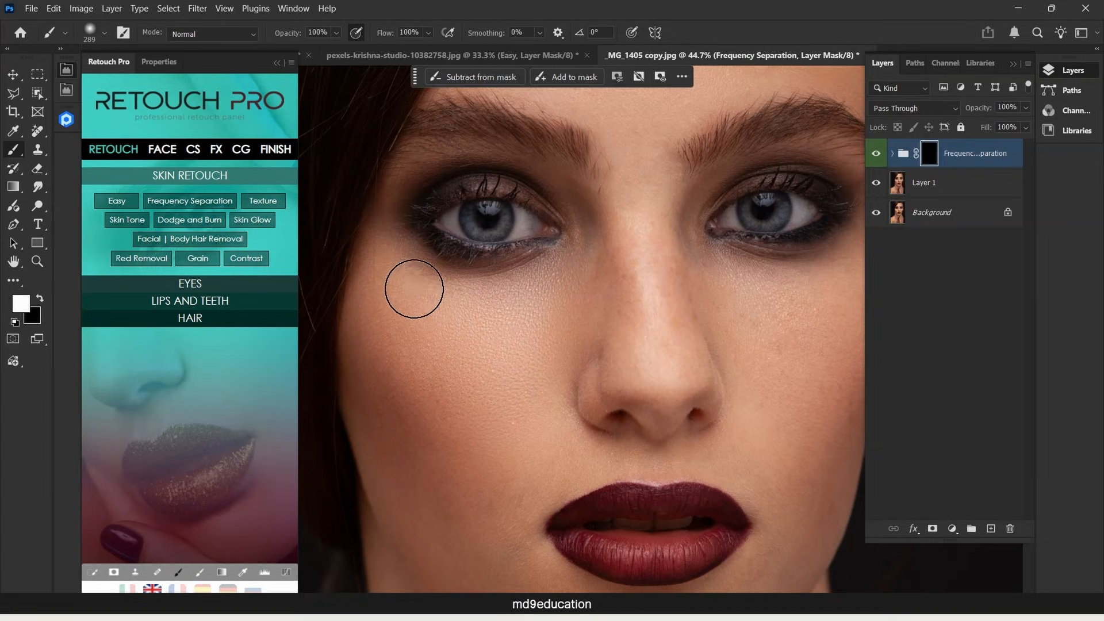
drag(462, 485, 443, 407)
drag(535, 518, 503, 366)
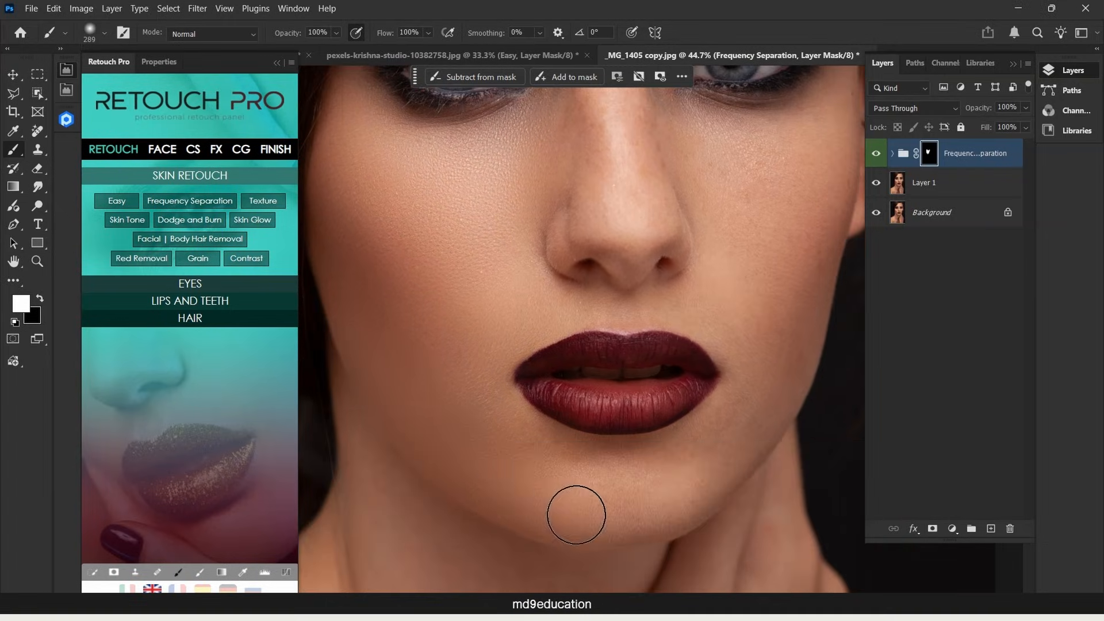
mouse_move(577, 514)
mouse_down()
mouse_move(621, 499)
mouse_move(640, 473)
mouse_move(529, 448)
mouse_move(538, 463)
mouse_move(658, 485)
mouse_up()
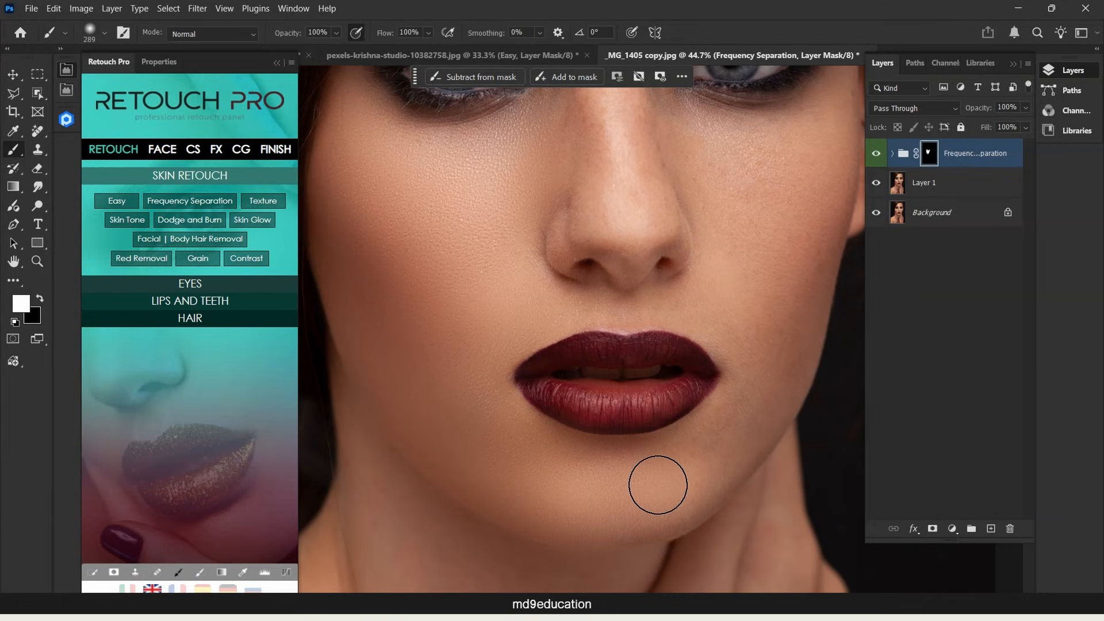
alt+right_click(609, 466)
drag(505, 444, 572, 471)
scroll(748, 419, up, 3)
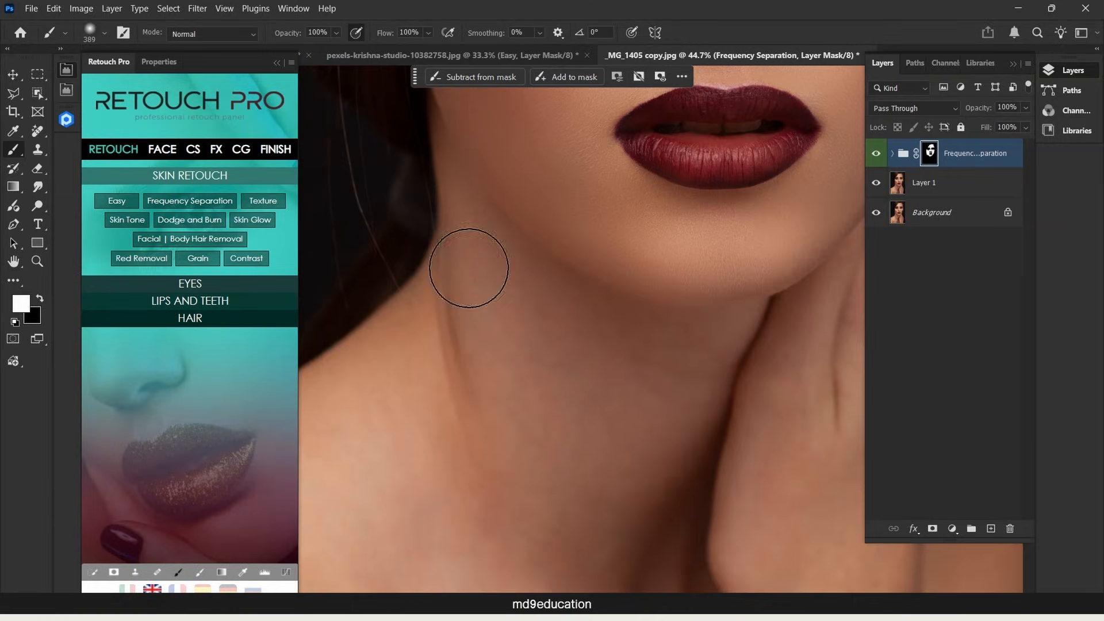
Paint the group mask white over the neck and shoulder skin, undoing the stroke that softens the neck's contour line.
drag(550, 333, 516, 332)
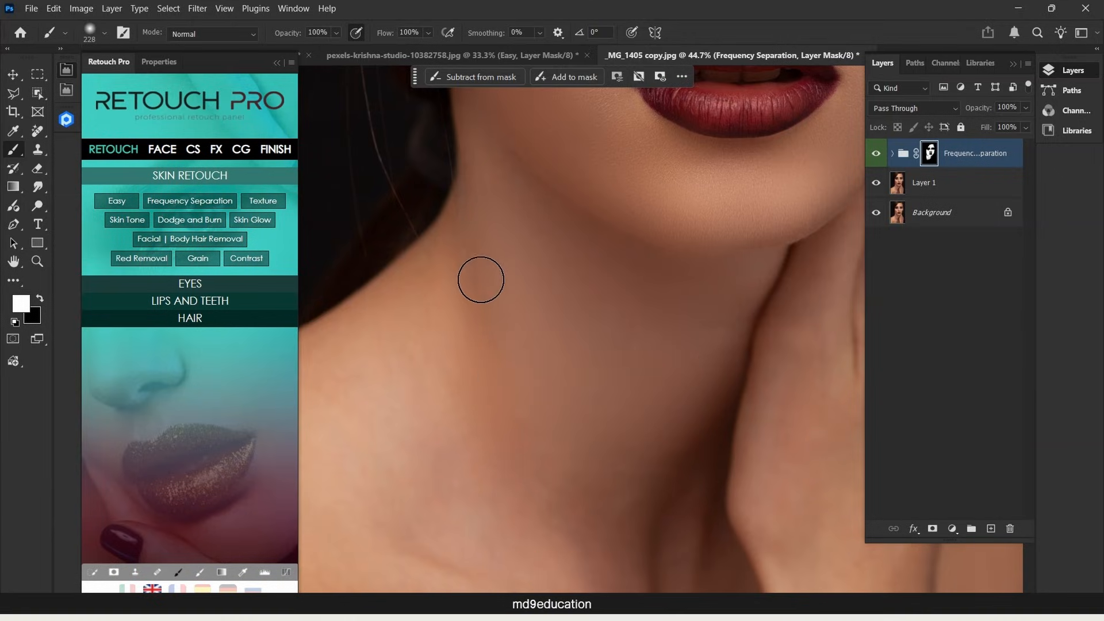
key(ctrl+z)
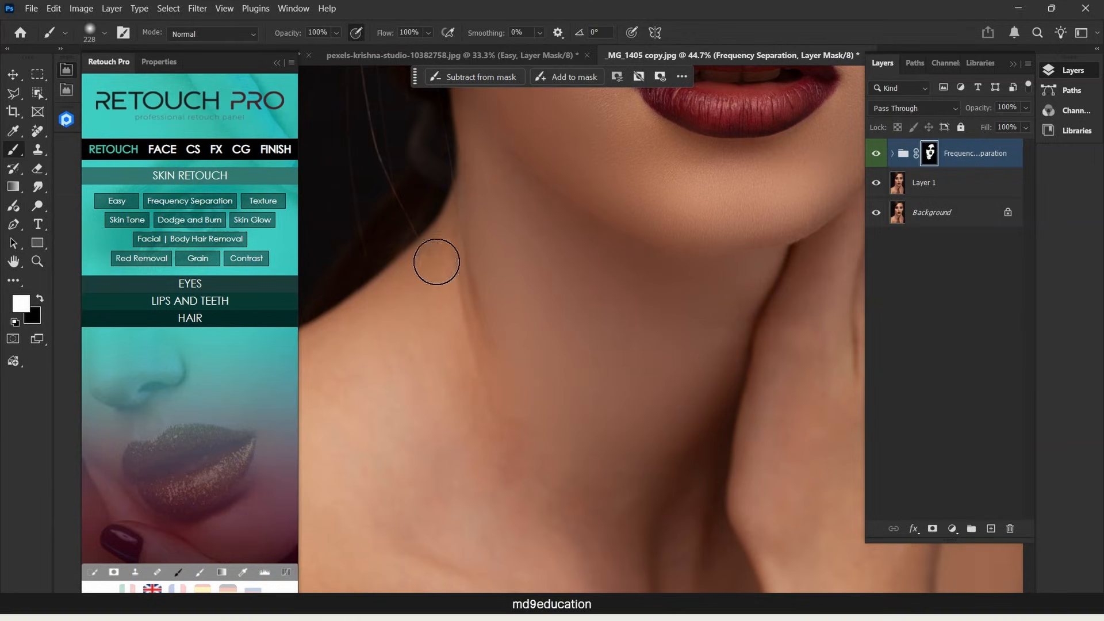
drag(423, 352, 525, 537)
mouse_move(525, 537)
mouse_down()
mouse_move(653, 316)
mouse_move(623, 538)
mouse_up()
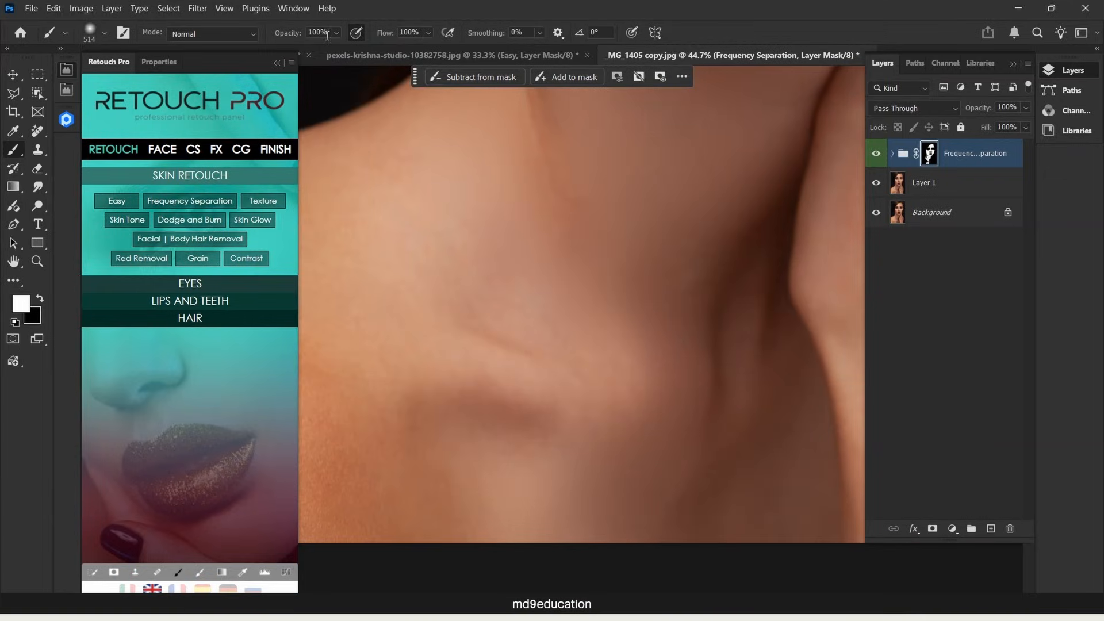
Lower the brush opacity to 36% and paint white on the mask over the collarbone and around the eyes.
click(336, 34)
drag(351, 50, 308, 49)
drag(525, 331, 509, 380)
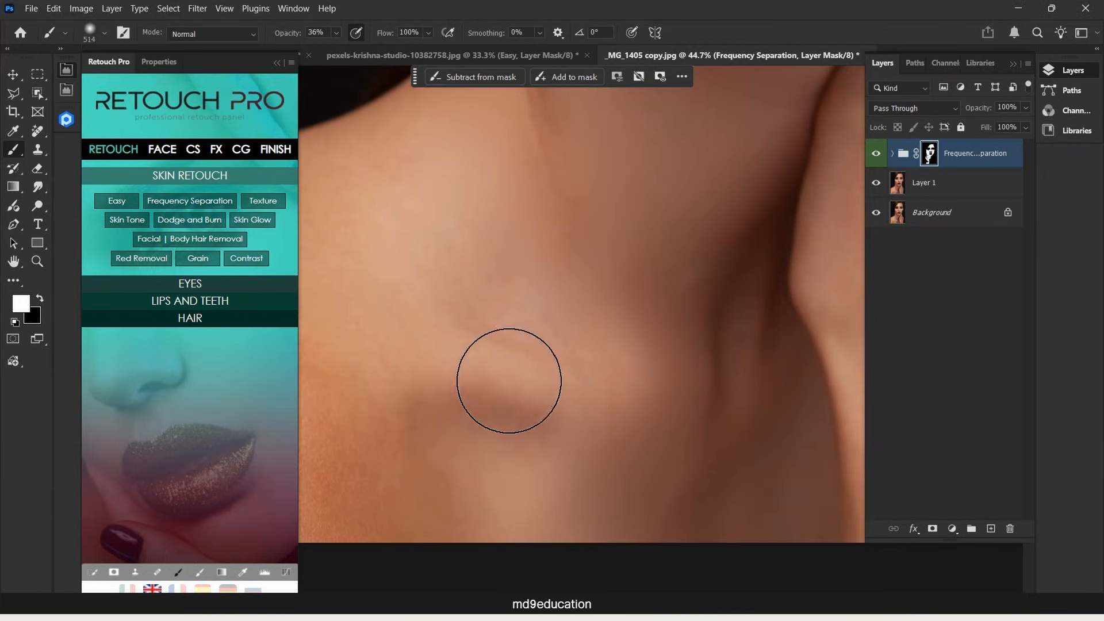
drag(400, 366, 794, 397)
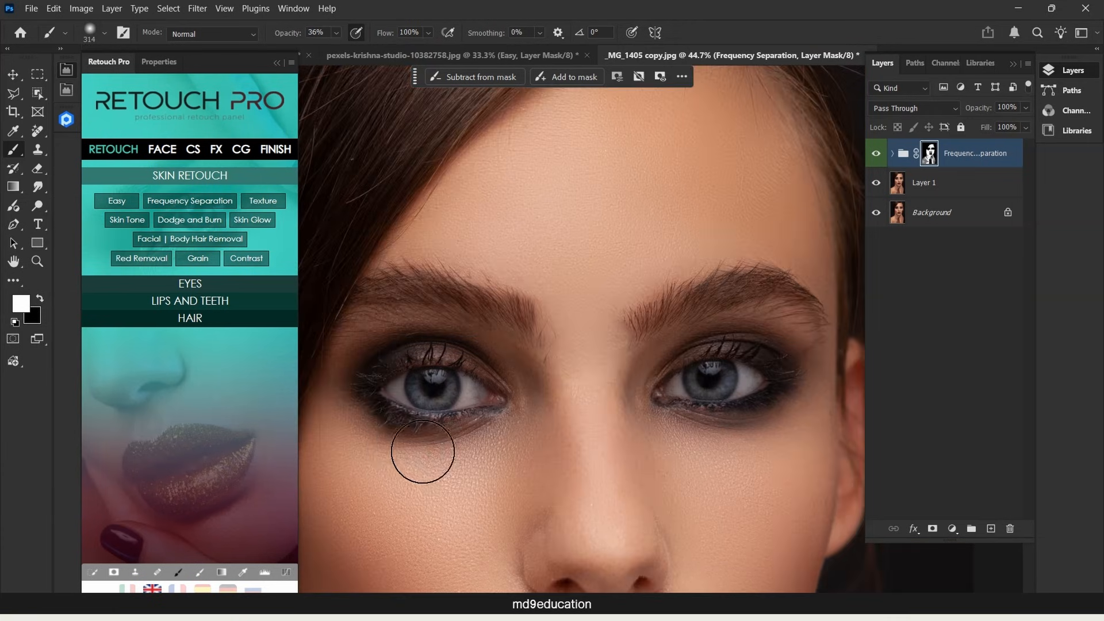
mouse_move(420, 416)
mouse_down()
mouse_move(476, 395)
mouse_move(436, 399)
mouse_move(493, 399)
mouse_up()
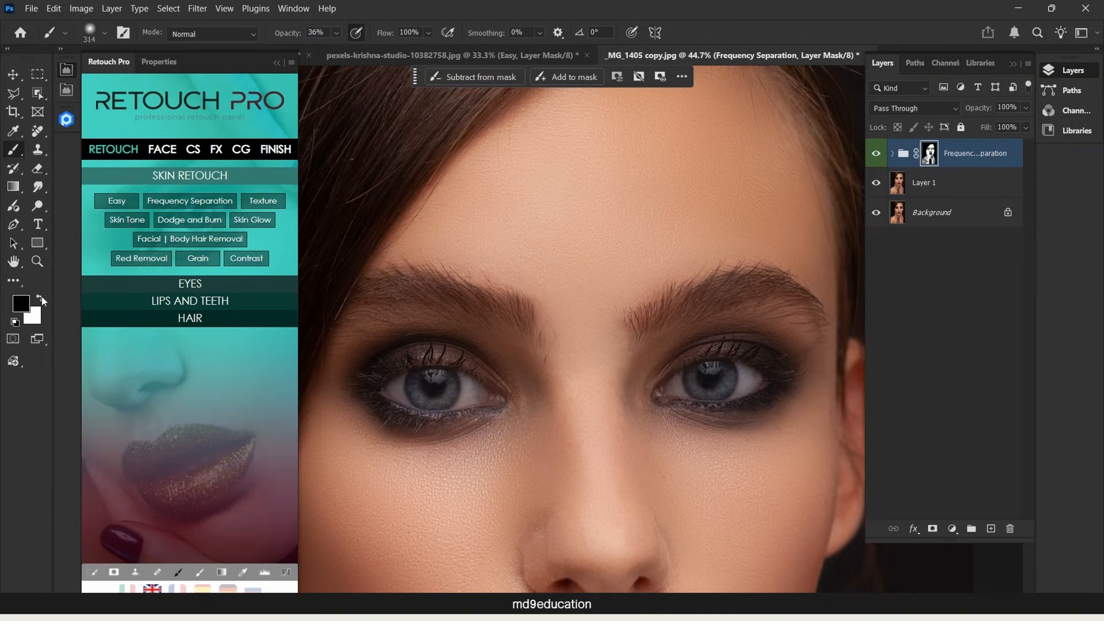
Make black the painting color, review the retouched face and display the Frequency Separation group's mask on its own.
click(15, 316)
drag(606, 532, 640, 377)
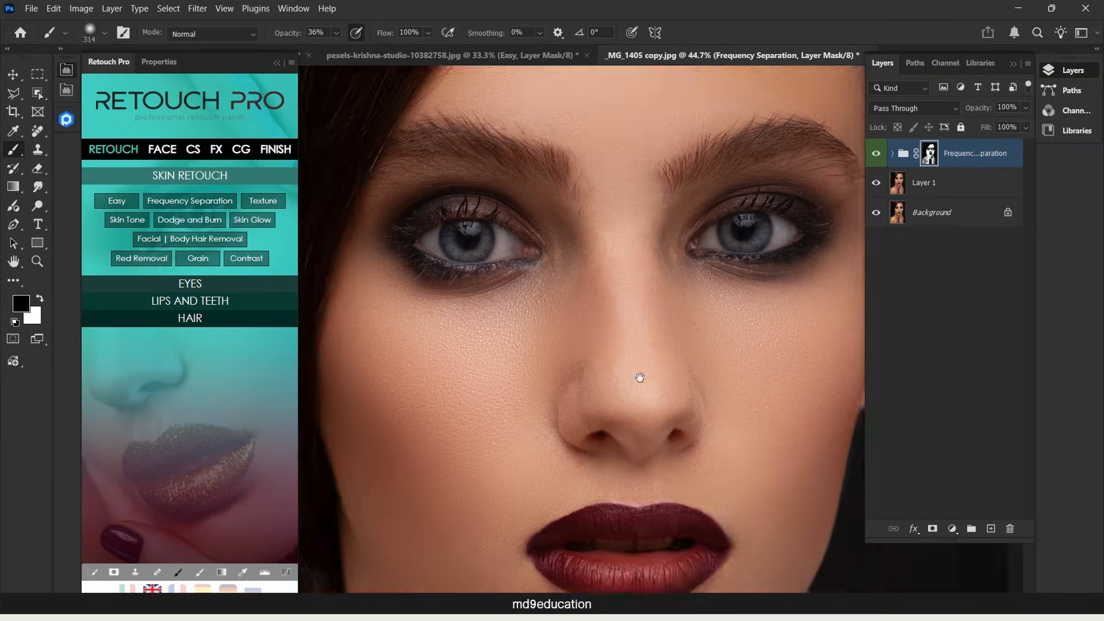
drag(649, 294, 584, 434)
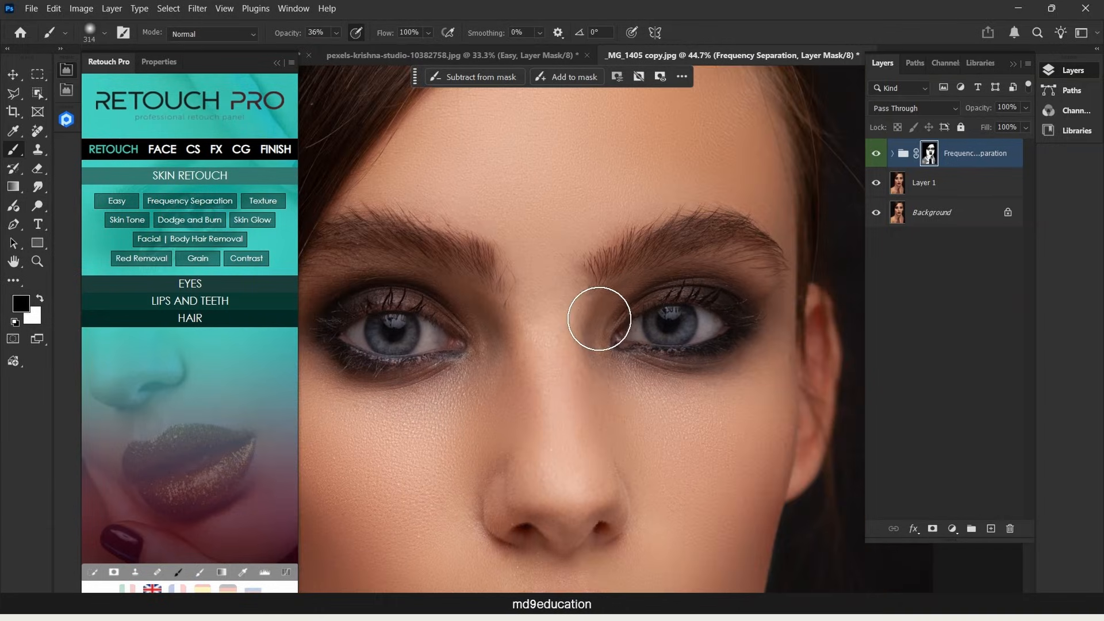
scroll(544, 249, down, 3)
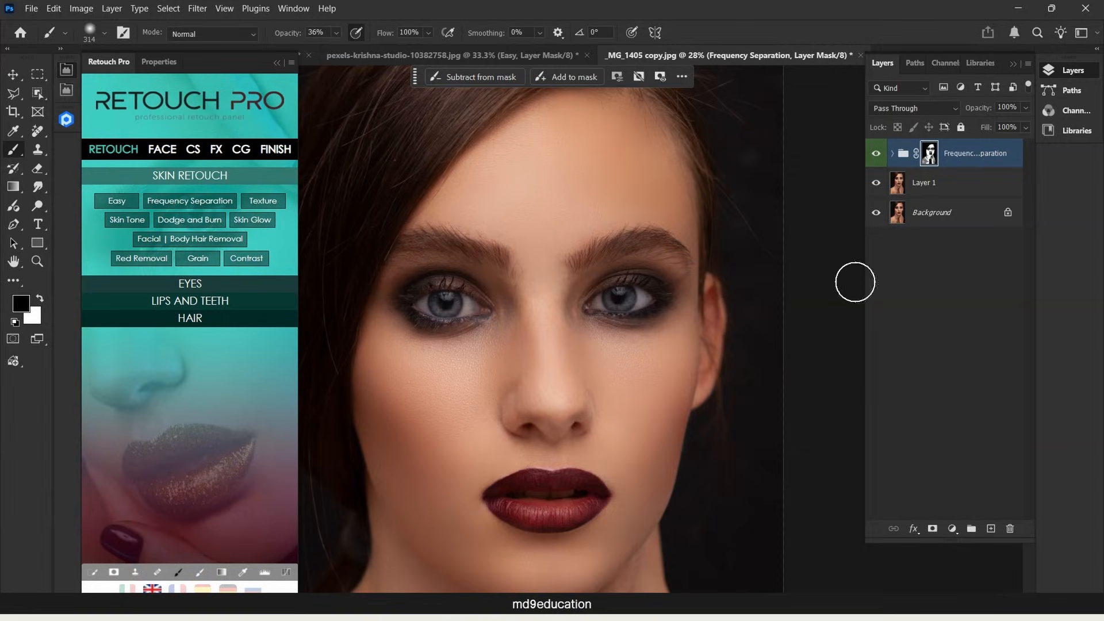
alt+click(931, 156)
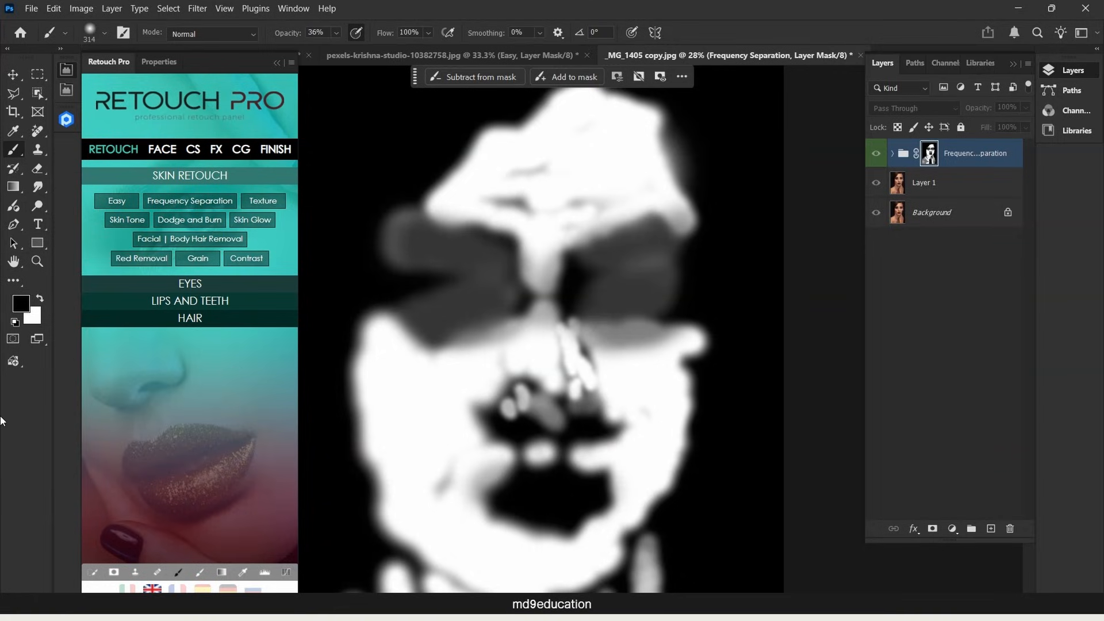
Raise the brush opacity to 87% and paint white on the Frequency Separation mask to fill the uneven patches on the forehead and cheek.
key(x)
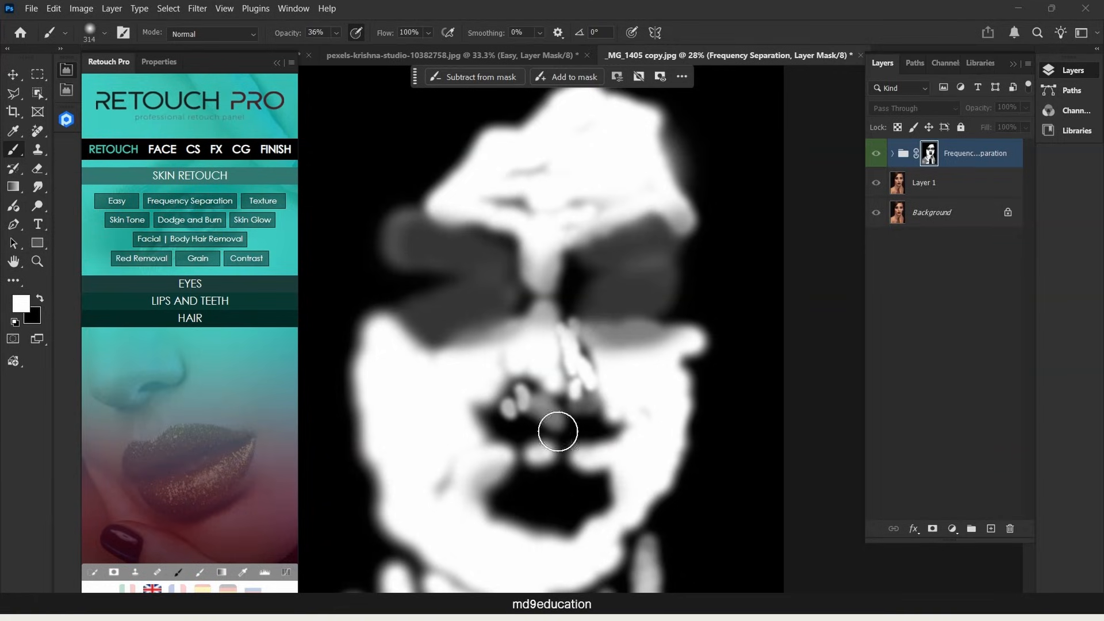
mouse_move(432, 505)
mouse_down()
mouse_move(441, 510)
mouse_move(446, 486)
mouse_up()
click(336, 34)
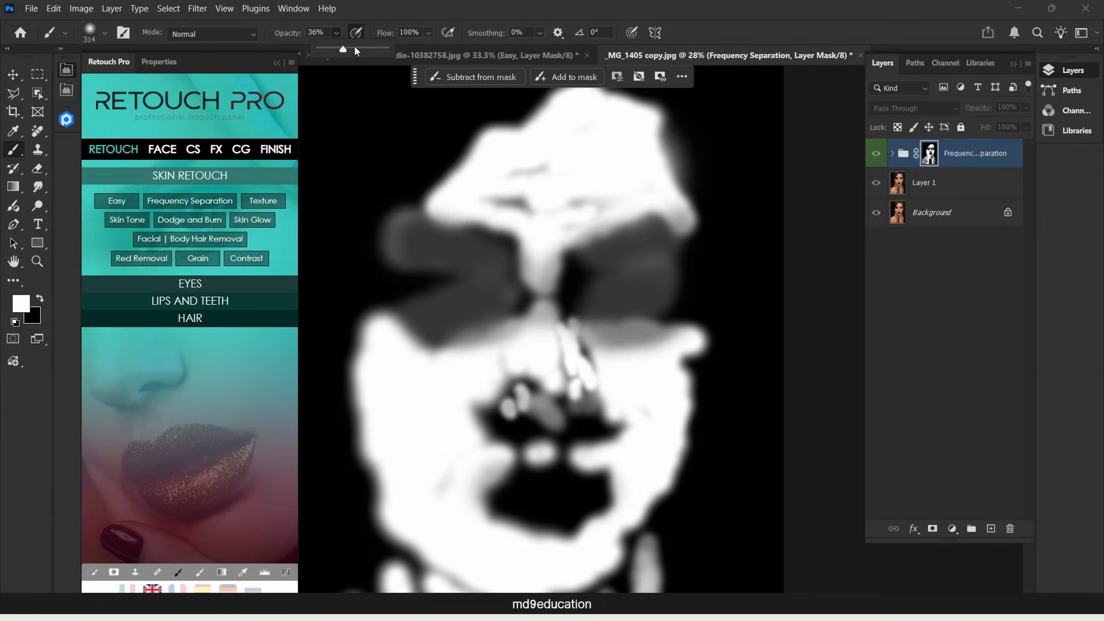
drag(576, 187, 495, 221)
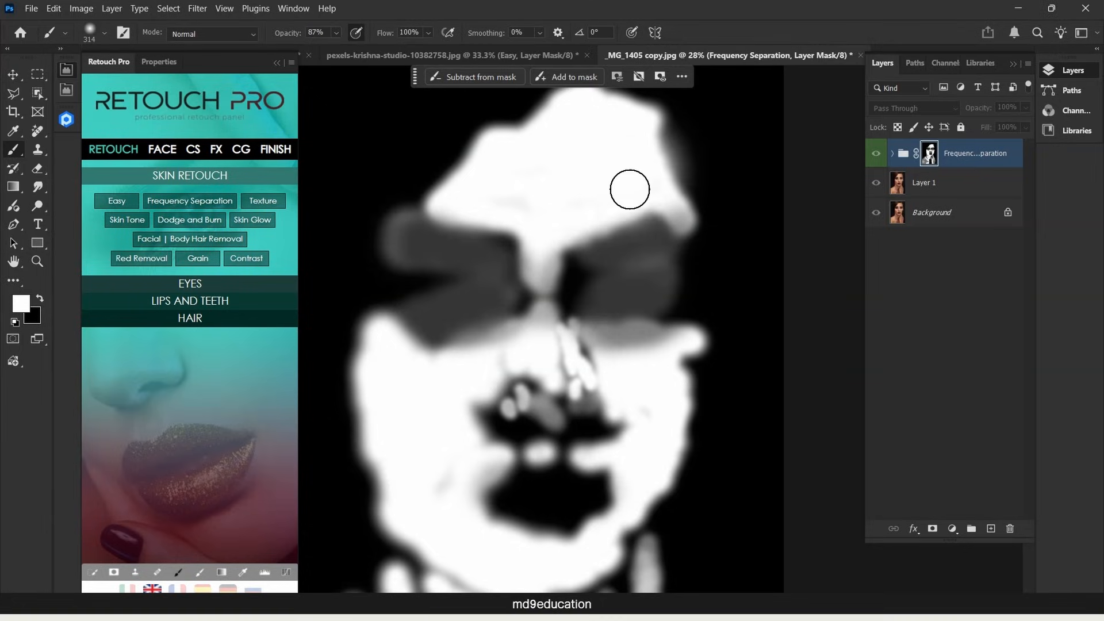
mouse_move(638, 390)
mouse_down()
mouse_move(649, 365)
mouse_move(609, 362)
mouse_move(638, 385)
mouse_move(616, 389)
mouse_up()
alt+right_click(623, 388)
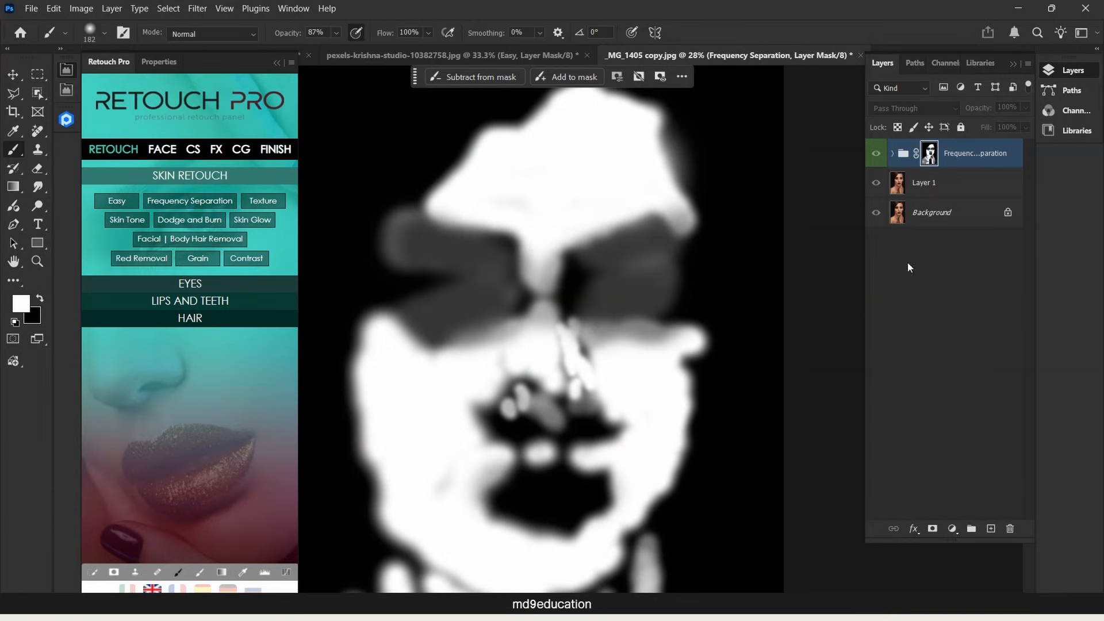
Alternate between the Frequency Separation mask view and the portrait to compare the masked areas with the retouched skin.
alt+click(931, 158)
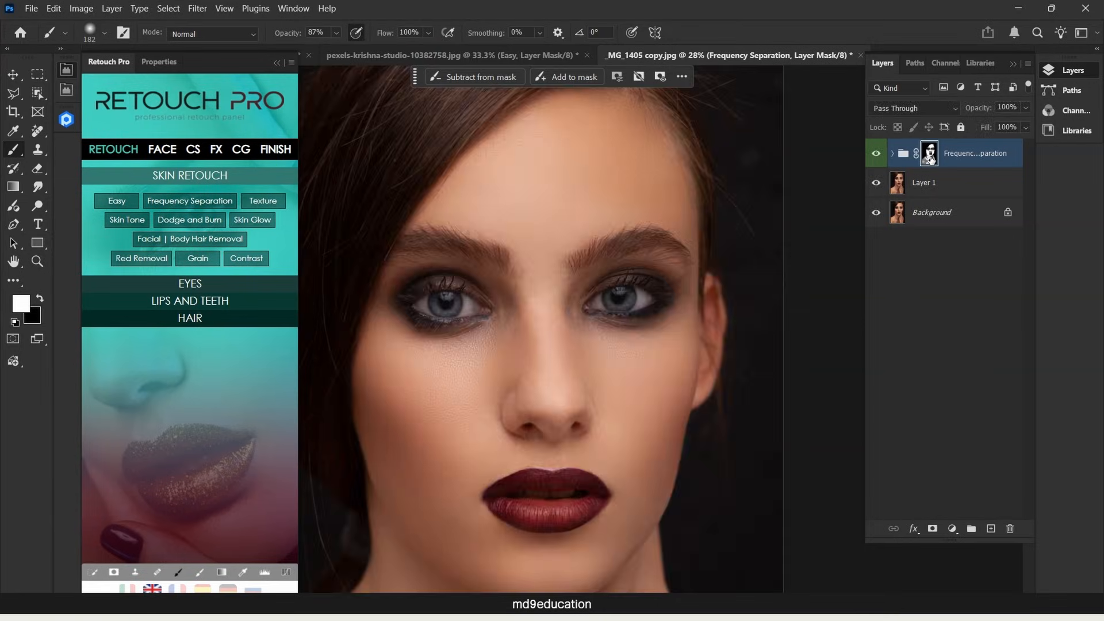
alt+click(931, 159)
alt+click(930, 158)
alt+click(931, 158)
alt+click(930, 158)
alt+click(931, 158)
alt+click(931, 158)
alt+click(931, 158)
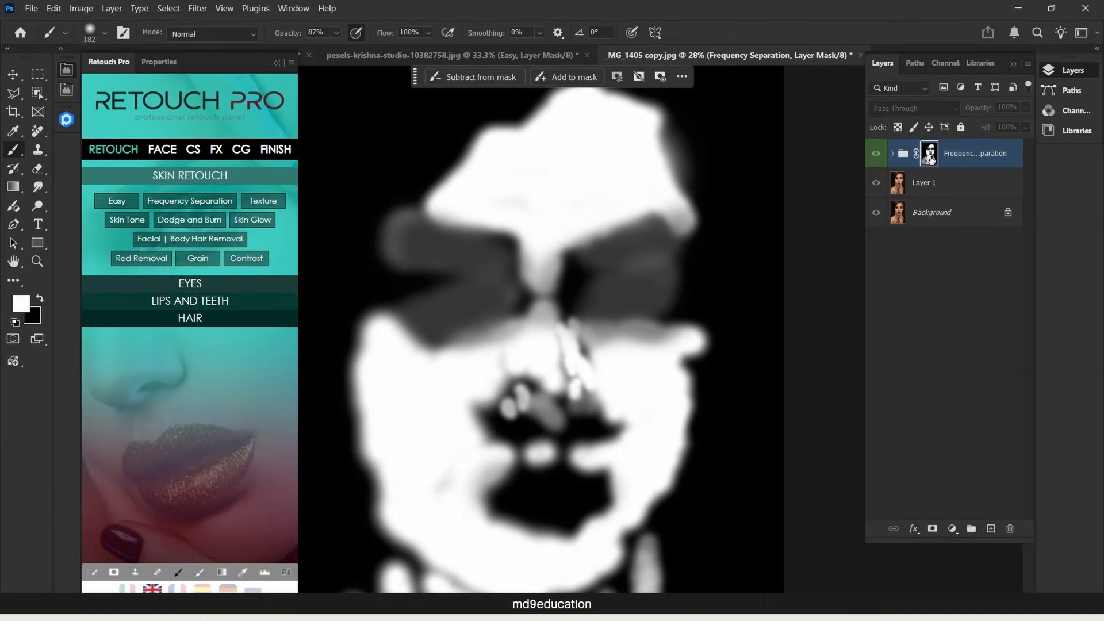
alt+click(930, 158)
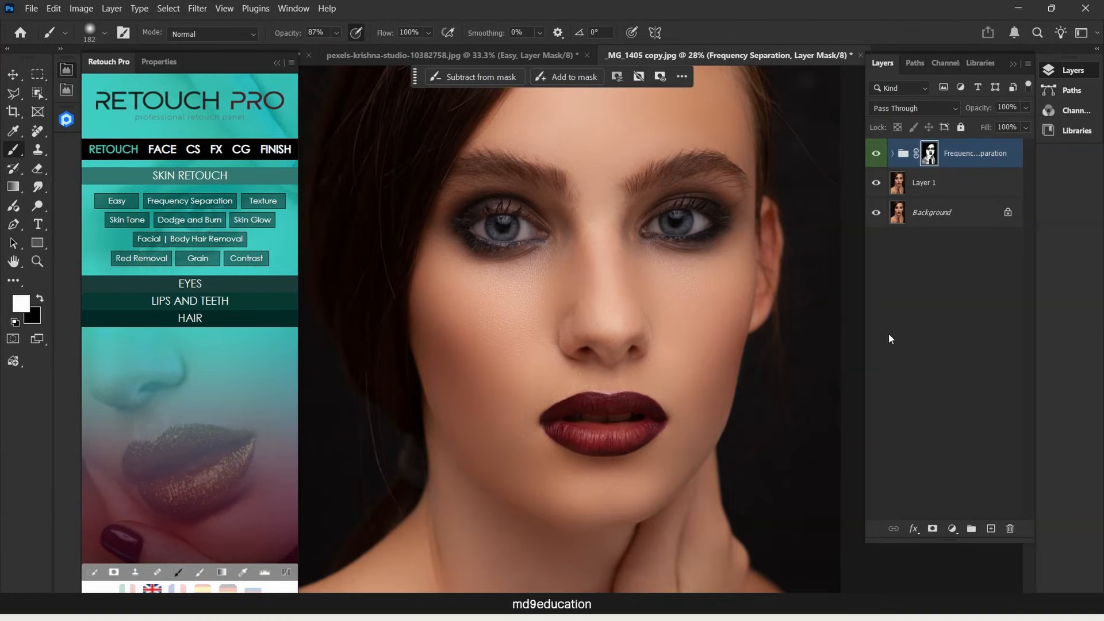
Stamp all visible layers into a new layer above the Frequency Separation group and frame both eyes.
key(ctrl+alt+shift+e)
key(x)
scroll(572, 239, up, 3)
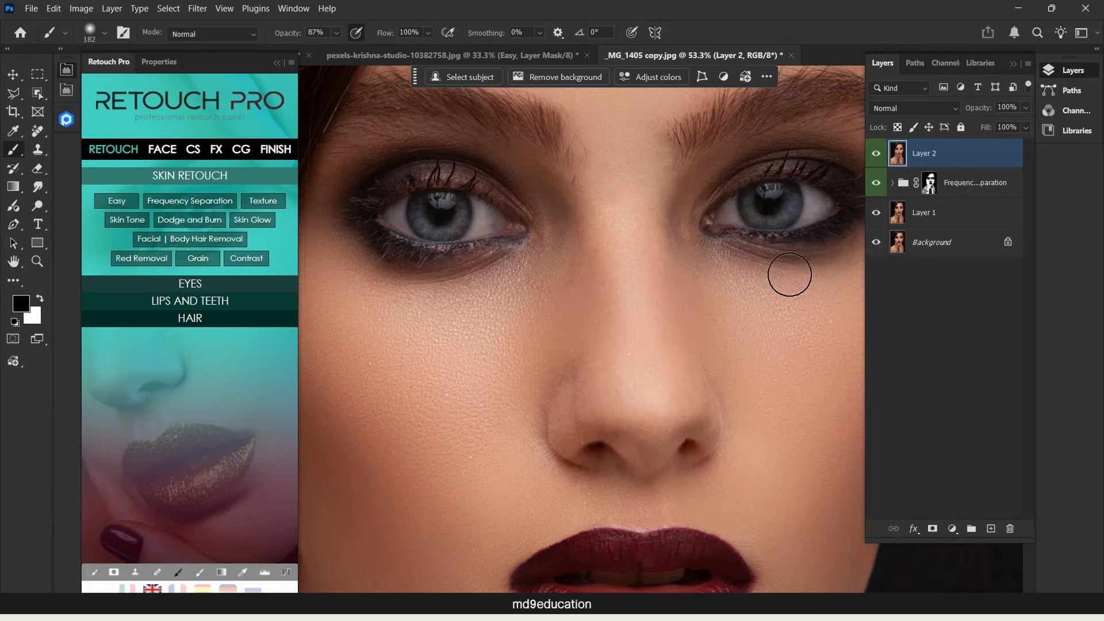
drag(651, 255, 656, 367)
drag(716, 279, 700, 215)
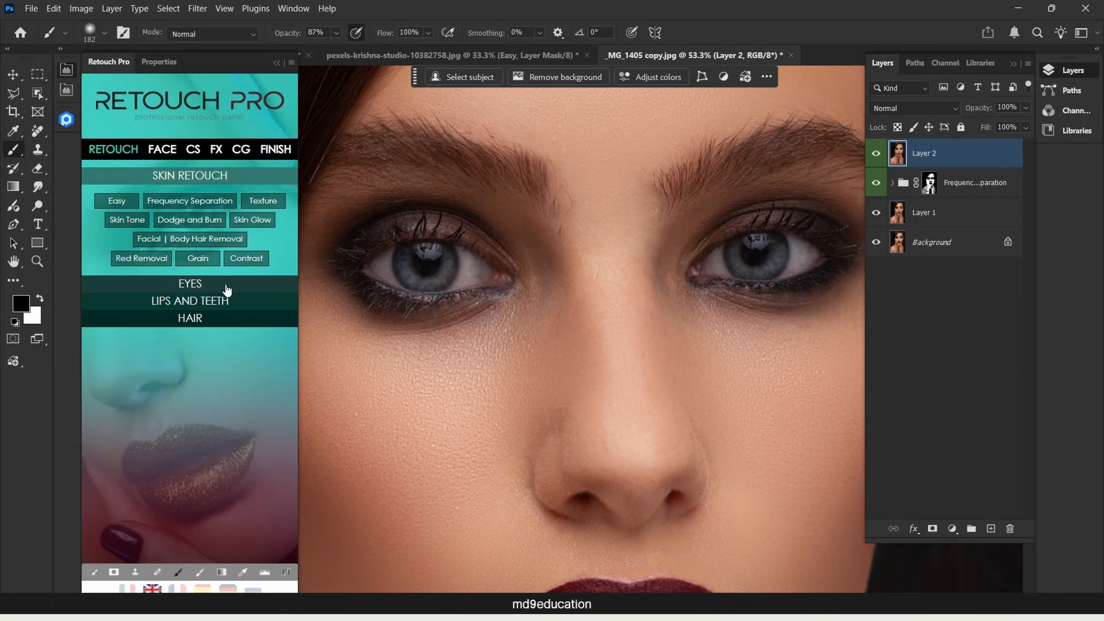
Apply the Retouch Pro Iris effect, paint white on its mask over both irises, and compare the eyes with and without it.
click(189, 286)
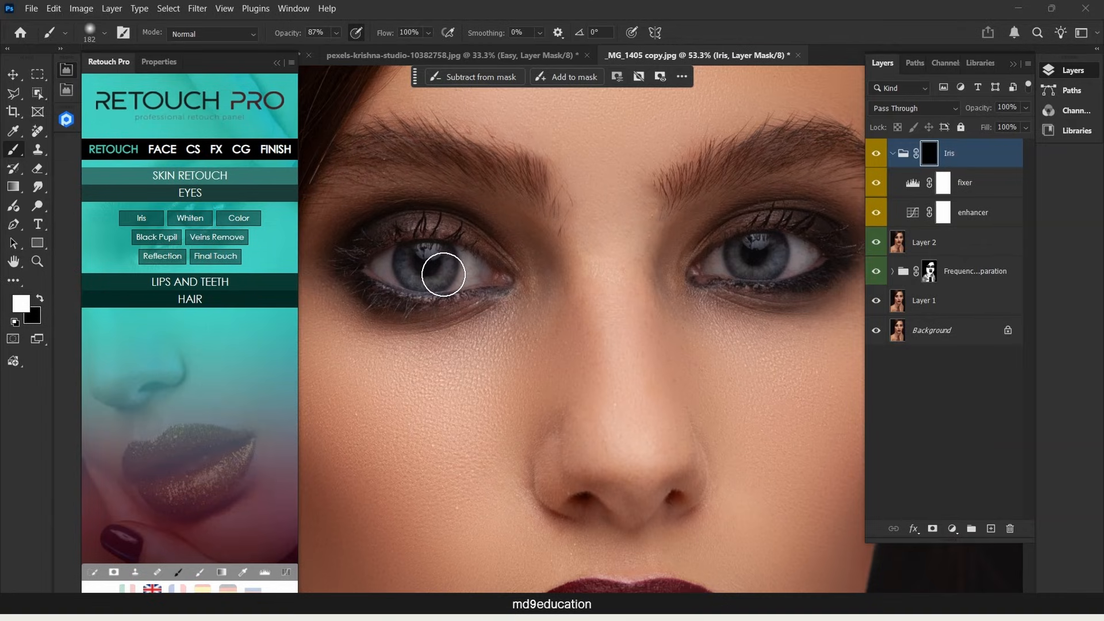
drag(443, 275, 426, 276)
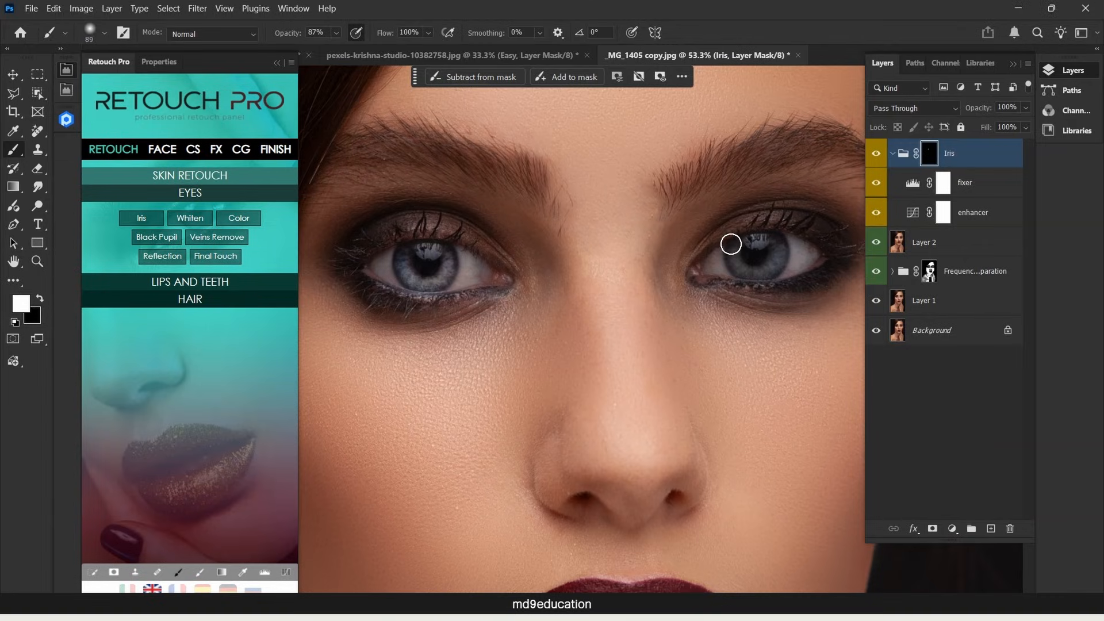
mouse_move(730, 244)
mouse_down()
mouse_move(754, 272)
mouse_move(781, 262)
mouse_move(778, 244)
mouse_move(749, 266)
mouse_move(755, 242)
mouse_move(771, 262)
mouse_up()
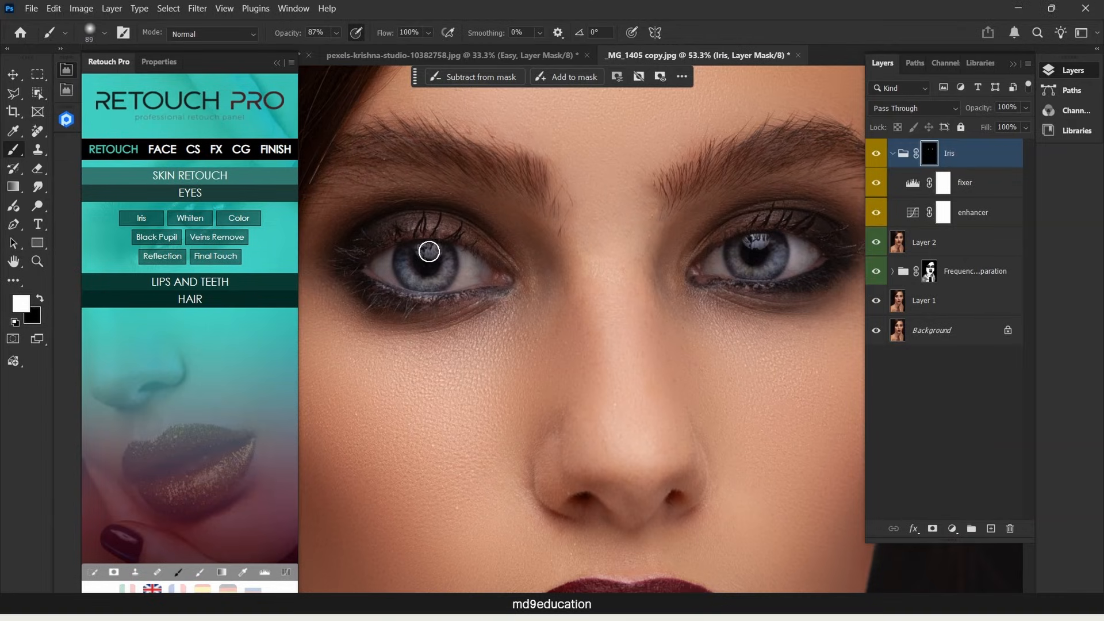
drag(429, 251, 419, 248)
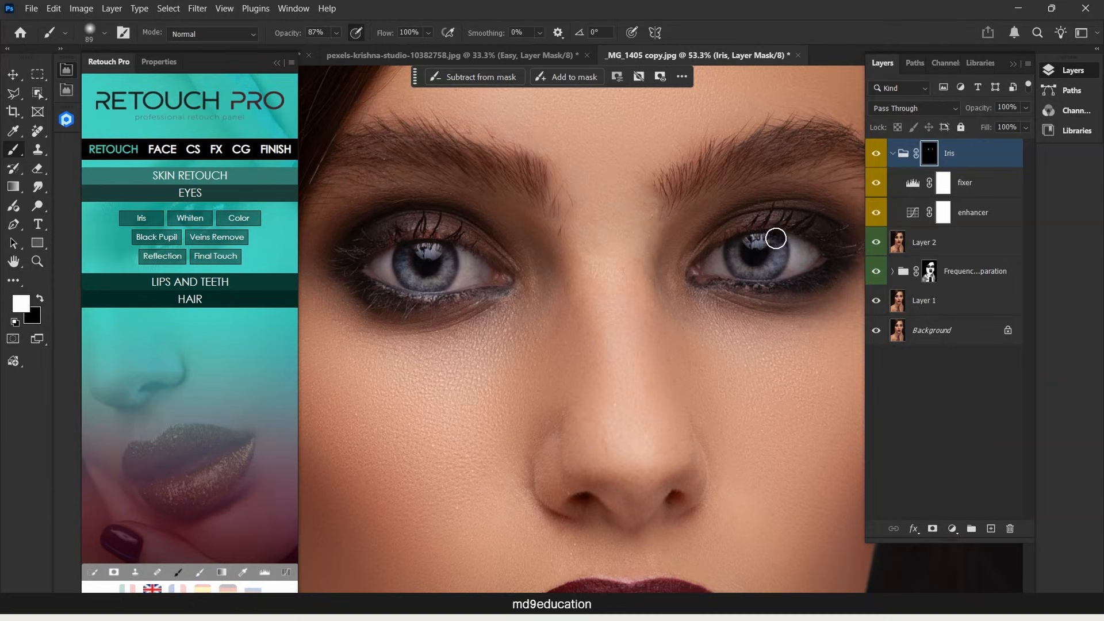
click(876, 154)
click(876, 154)
click(876, 153)
click(876, 154)
Collapse the Iris group, lower its opacity to 67%, and compare the eyes with and without the effect.
click(899, 154)
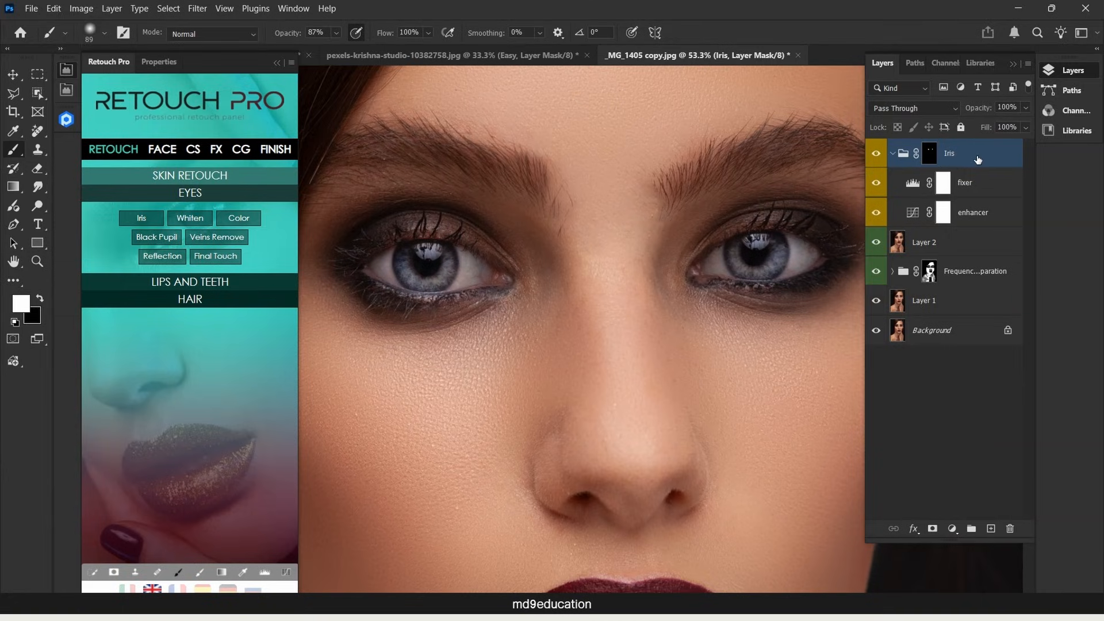
click(892, 154)
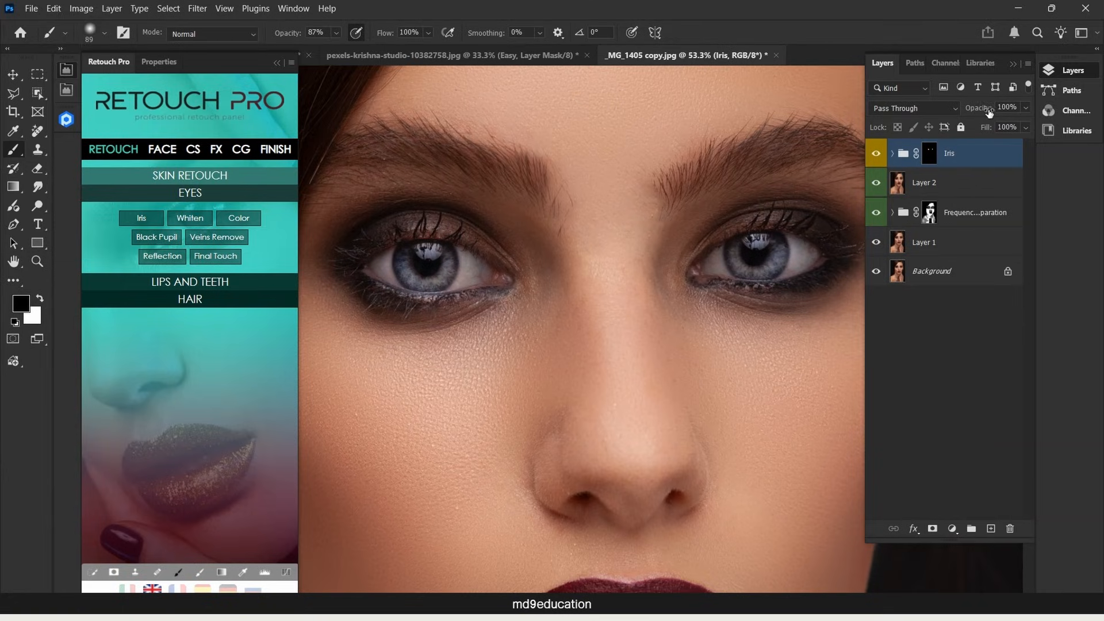
drag(973, 111, 954, 111)
click(871, 156)
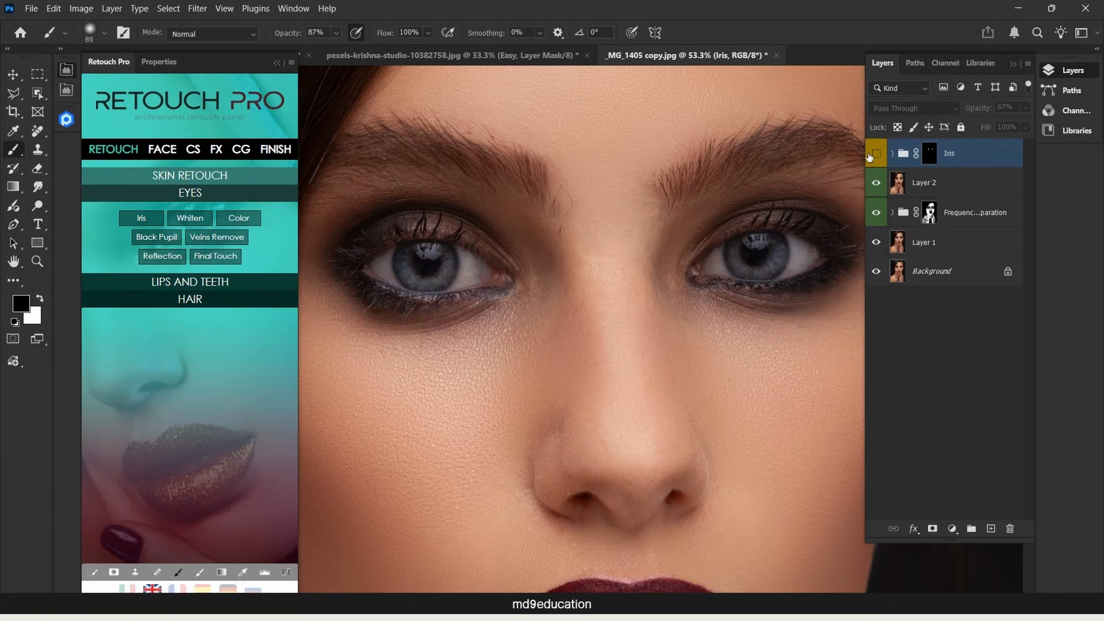
click(871, 155)
click(871, 155)
click(871, 155)
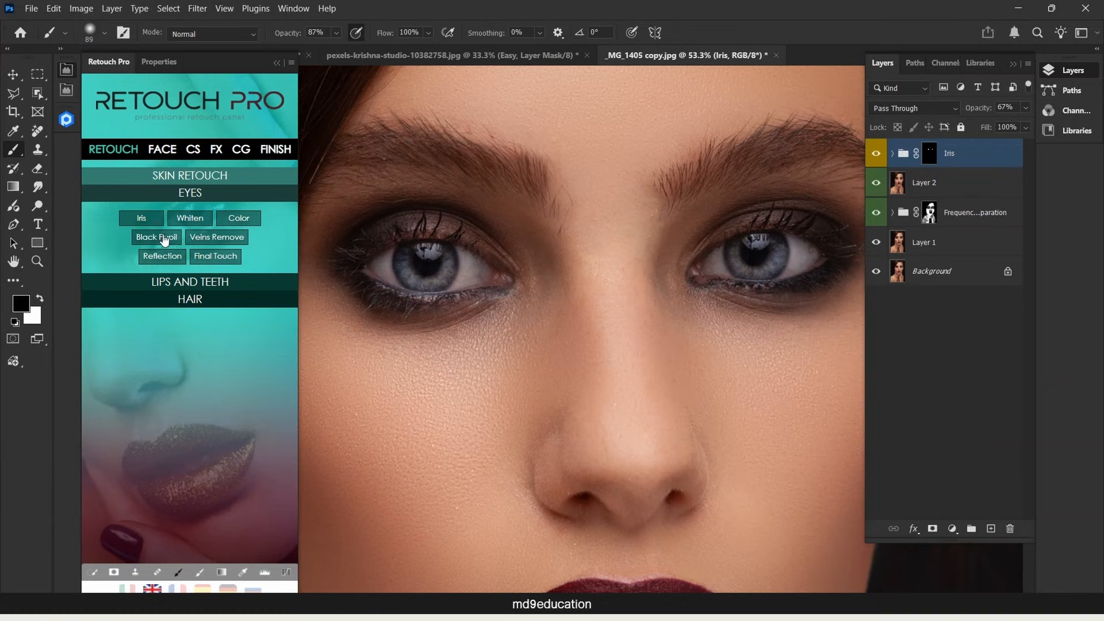
Apply the Retouch Pro Whiten effect and paint white on its mask over the whites of both eyes.
click(198, 223)
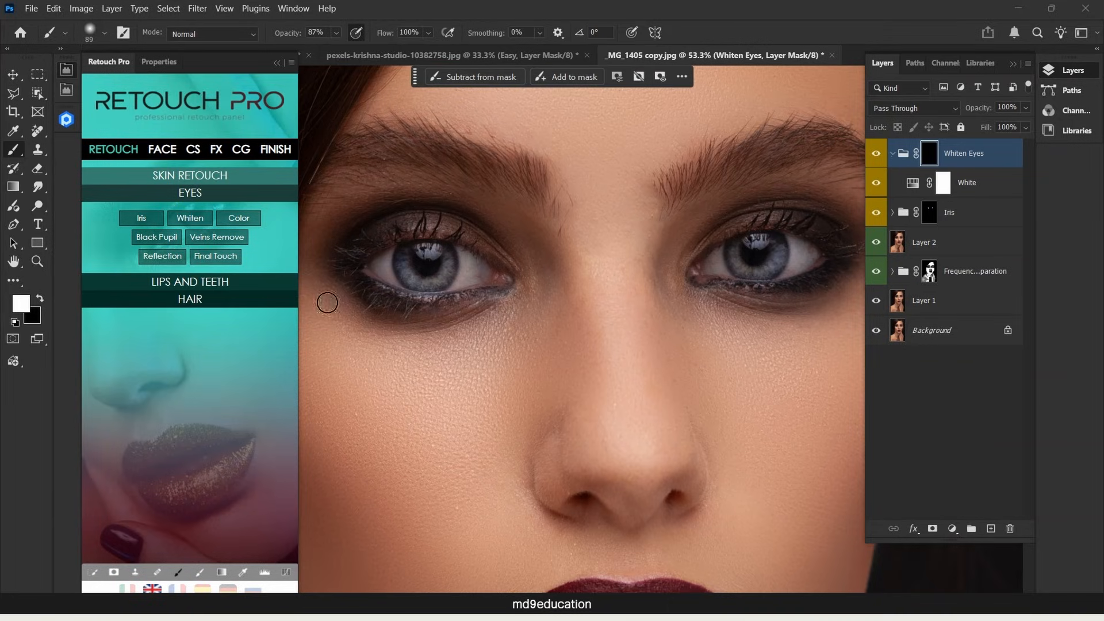
mouse_move(388, 260)
mouse_down()
mouse_move(381, 285)
mouse_move(385, 263)
mouse_up()
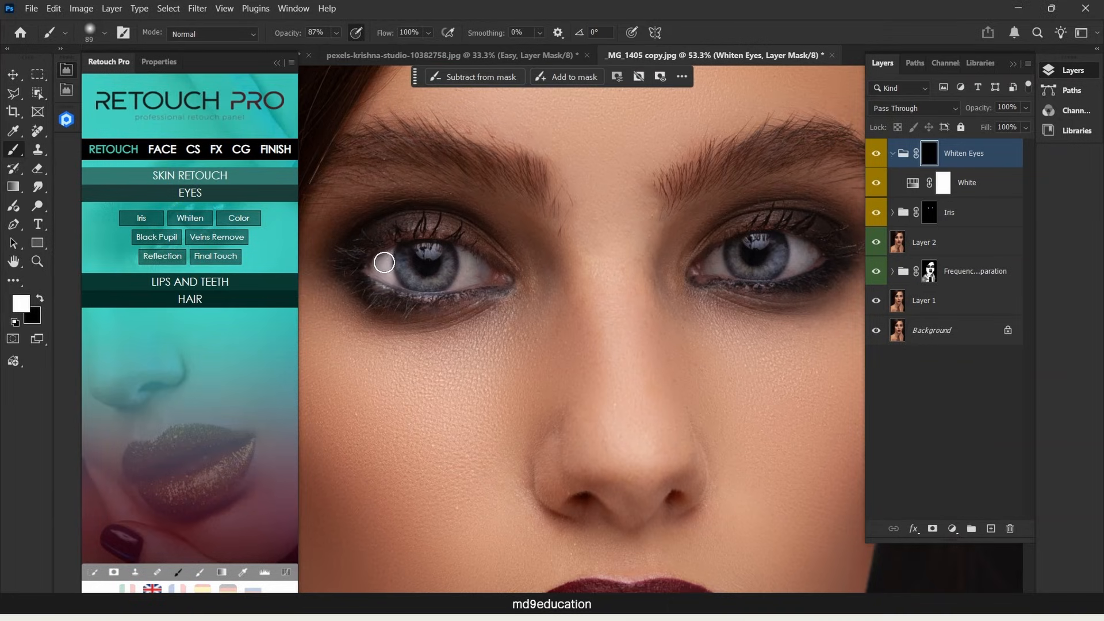
mouse_move(471, 276)
mouse_down()
mouse_move(461, 251)
mouse_move(494, 285)
mouse_up()
mouse_move(779, 271)
mouse_down()
mouse_move(788, 242)
mouse_move(809, 249)
mouse_move(832, 284)
mouse_up()
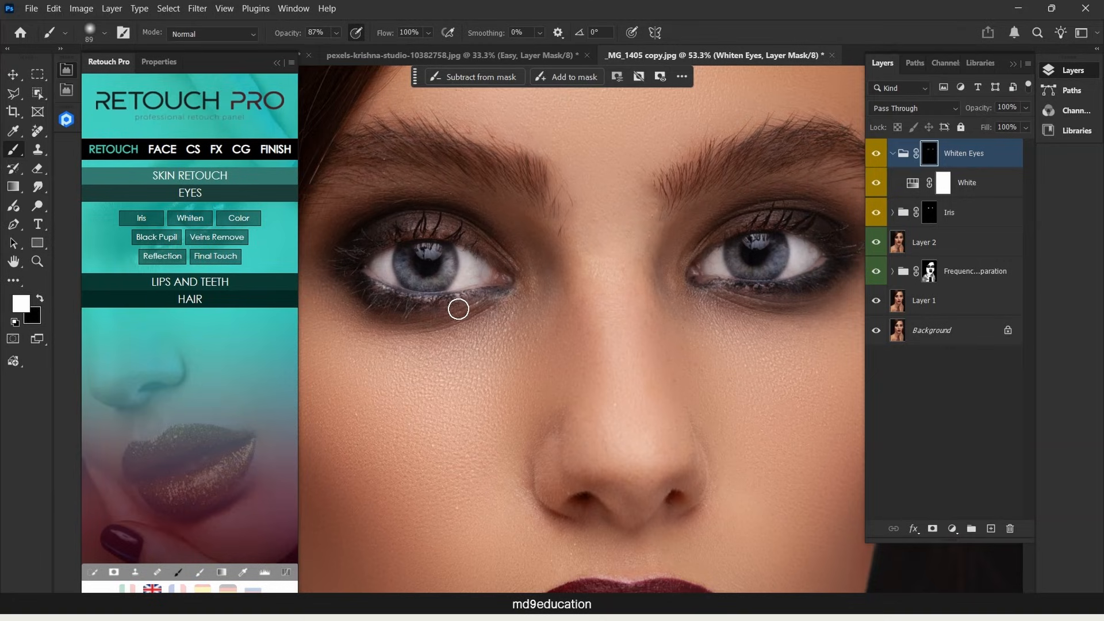
Paint black on the Whiten Eyes mask along the lower lash line to remove the spill, and reduce the group's opacity.
key(x)
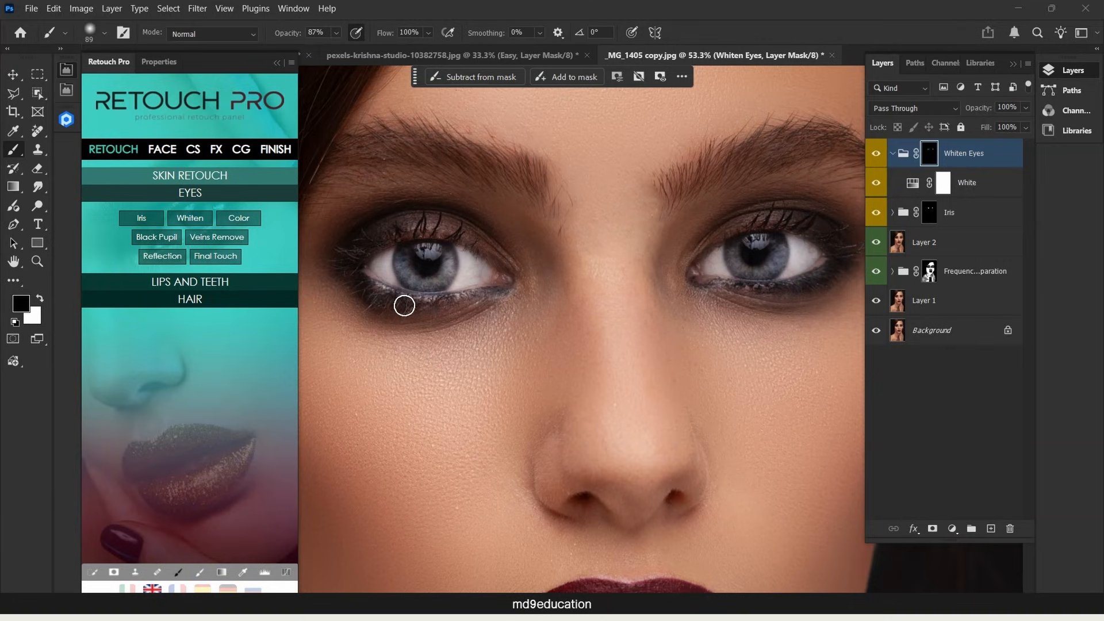
mouse_move(405, 305)
mouse_down()
mouse_move(361, 277)
mouse_move(494, 299)
mouse_up()
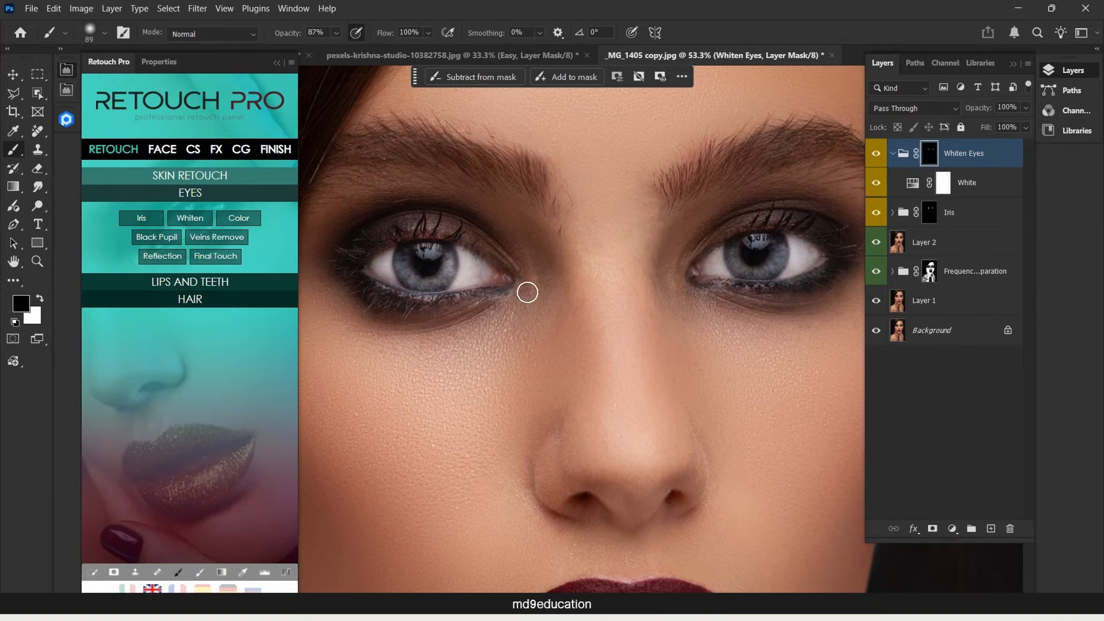
click(905, 153)
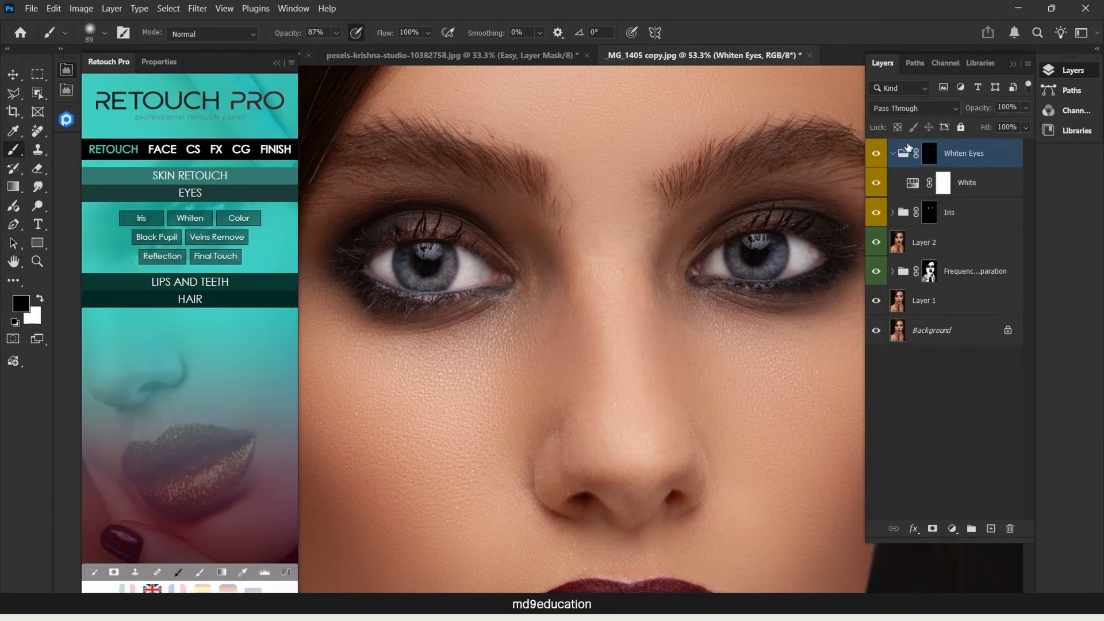
drag(960, 111, 953, 112)
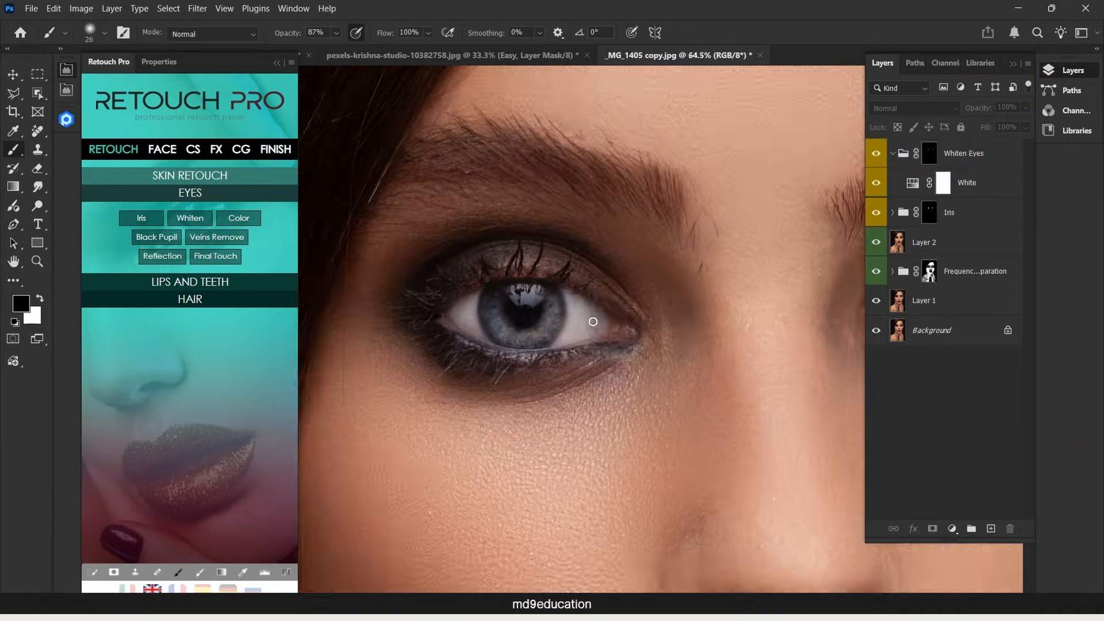
Stamp all visible layers into a new layer, apply Veins Remove, and paint its mask white over the first eye's veins.
scroll(573, 340, up, 4)
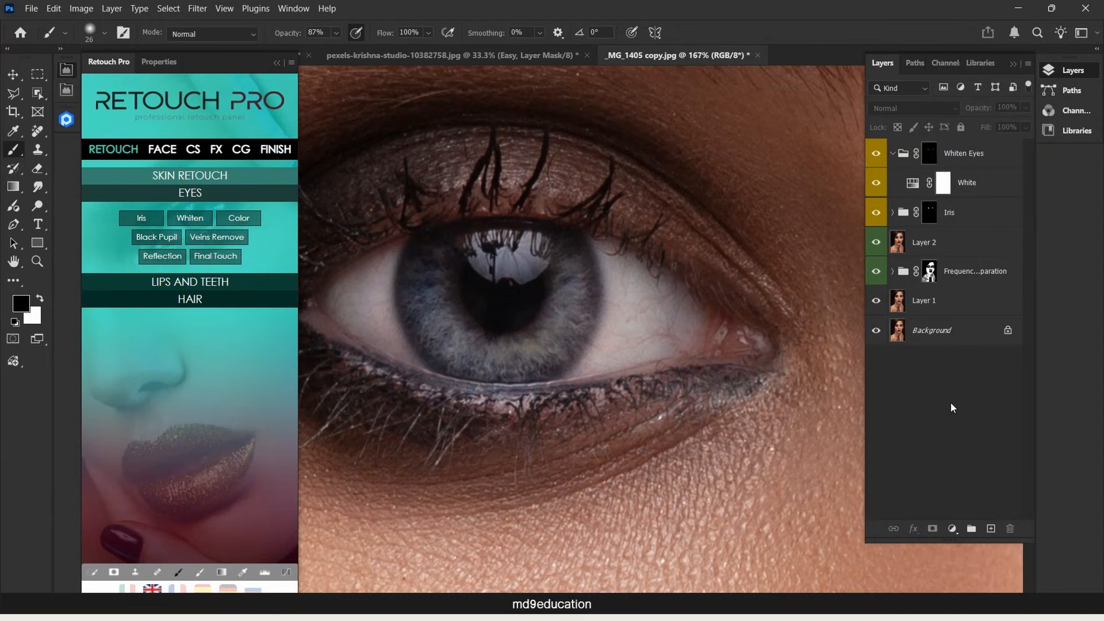
key(ctrl+shift+alt+e)
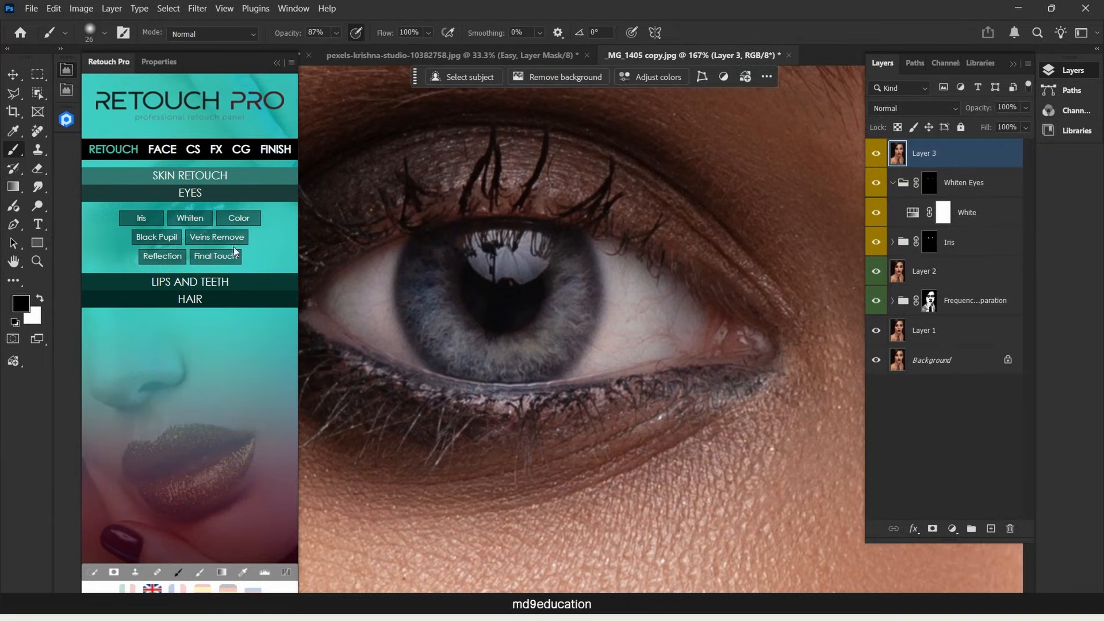
click(212, 238)
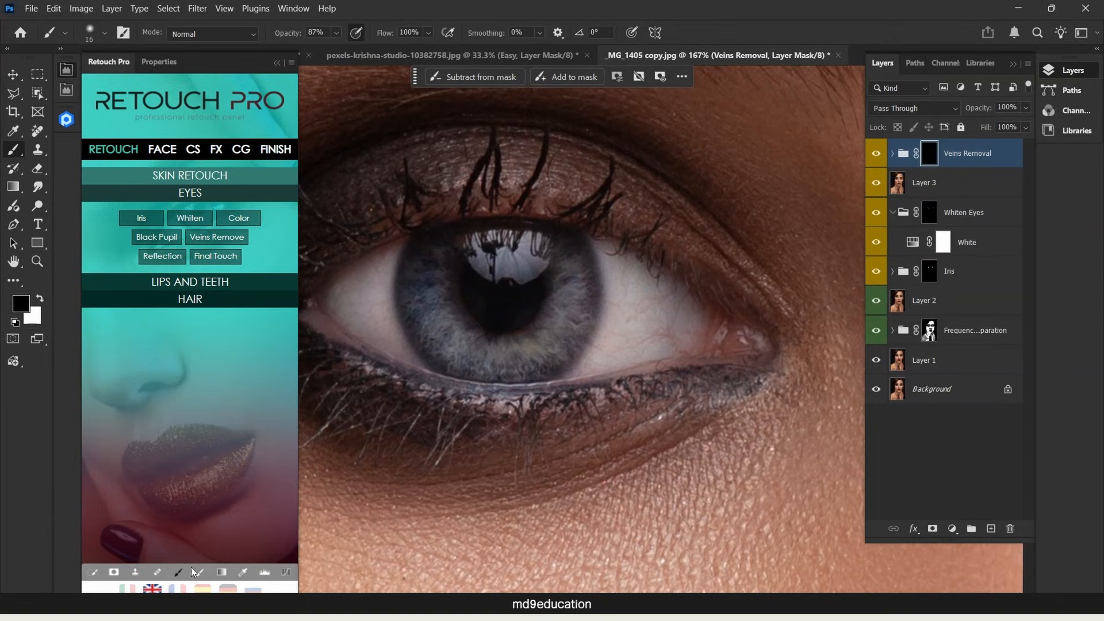
key(x)
mouse_move(664, 272)
mouse_down()
mouse_move(627, 311)
mouse_move(661, 294)
mouse_move(646, 343)
mouse_move(594, 347)
mouse_move(646, 355)
mouse_move(634, 338)
mouse_move(635, 350)
mouse_move(622, 342)
mouse_move(669, 334)
mouse_move(684, 302)
mouse_move(673, 343)
mouse_move(698, 337)
mouse_move(658, 328)
mouse_move(586, 364)
mouse_move(622, 365)
mouse_move(630, 309)
mouse_up()
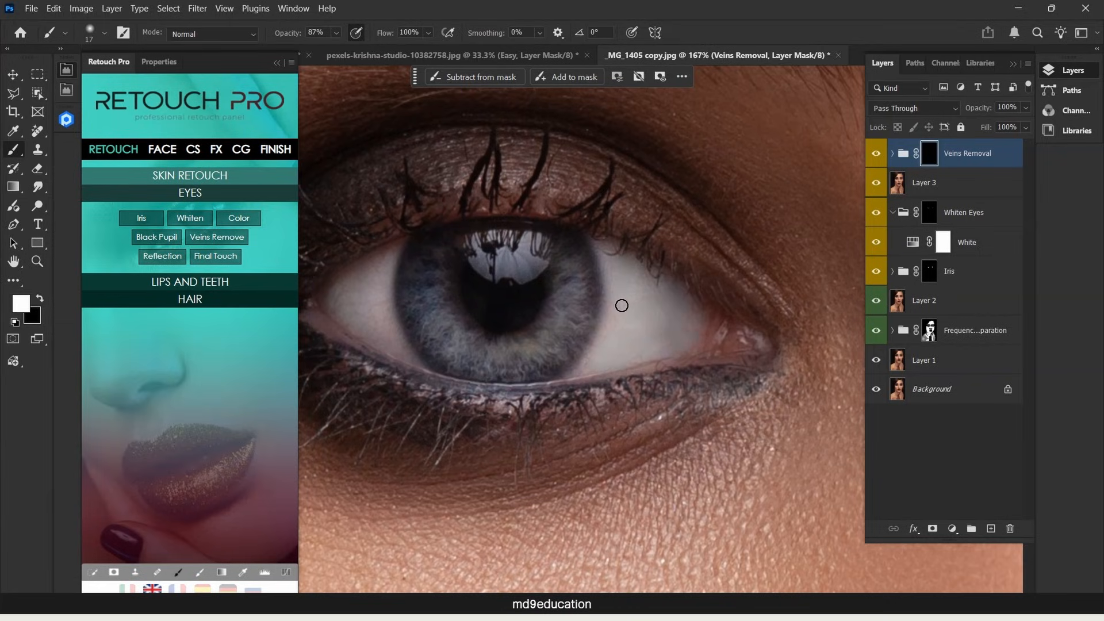
Paint the Veins Removal mask white over the other eye's white and lower the group's opacity to 56%.
drag(987, 110, 955, 113)
scroll(699, 290, down, 5)
scroll(707, 296, up, 5)
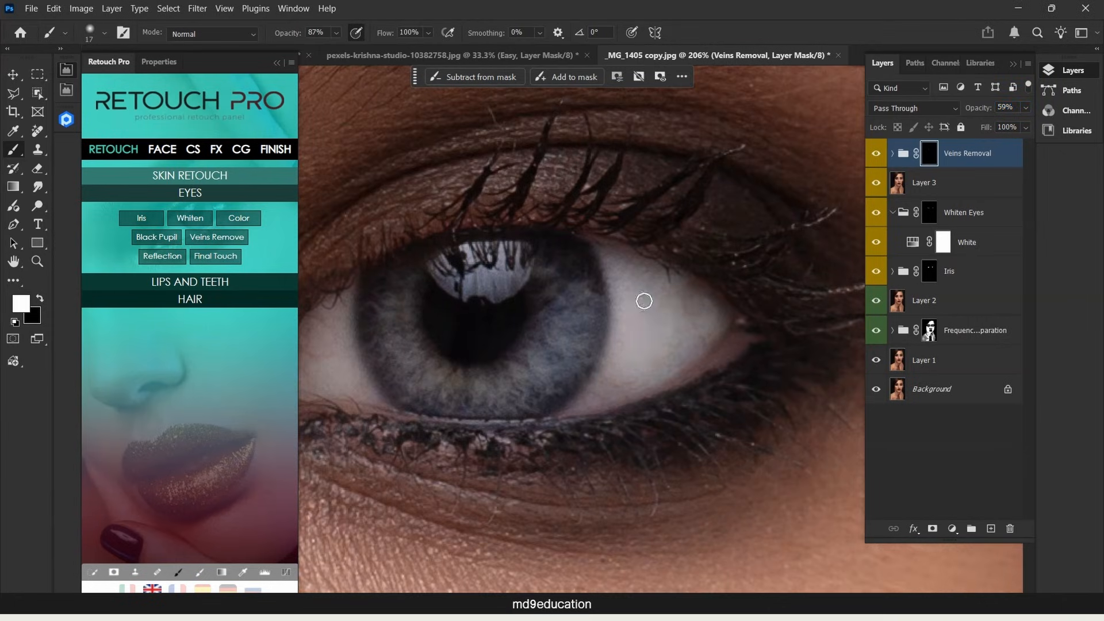
drag(321, 364, 375, 356)
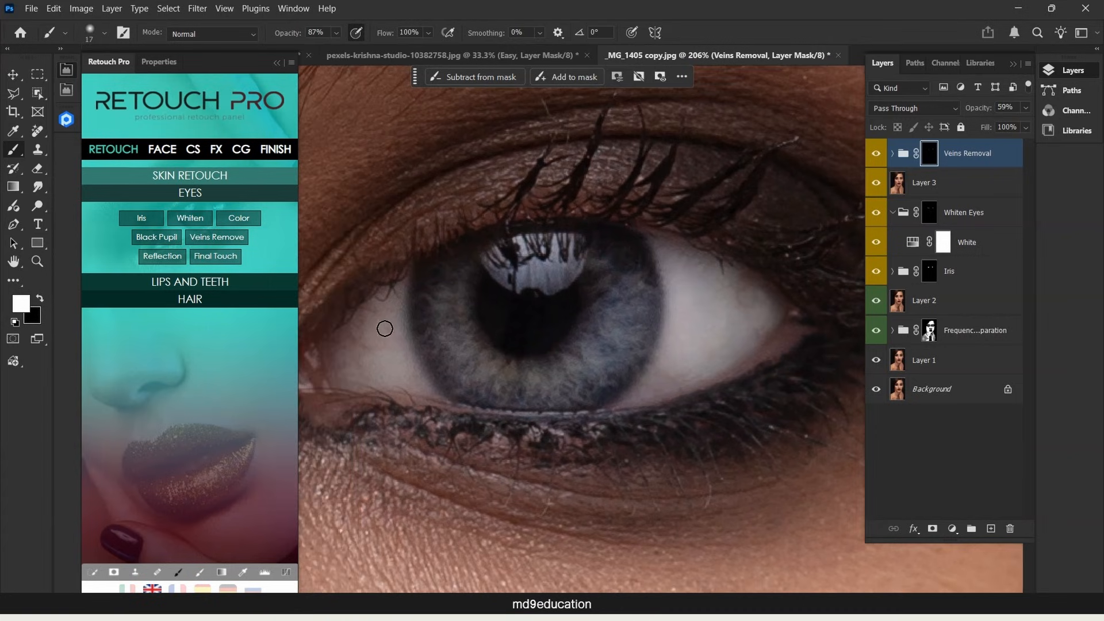
mouse_move(981, 111)
mouse_down()
mouse_move(974, 119)
mouse_move(1028, 120)
mouse_move(941, 123)
mouse_move(982, 127)
mouse_up()
scroll(576, 264, down, 10)
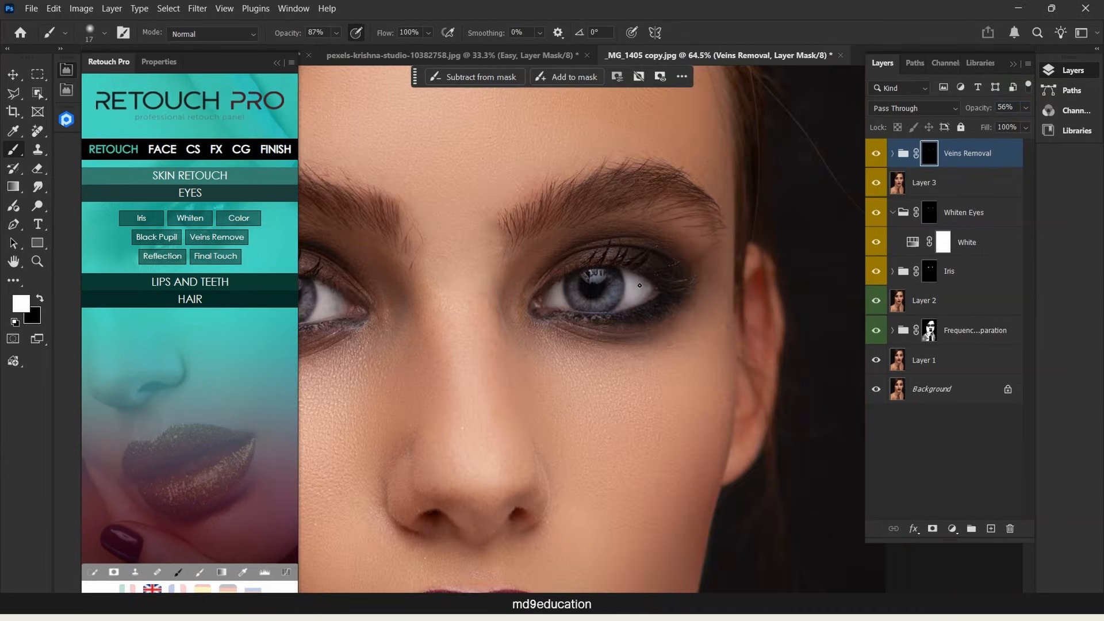
Group the Veins Removal, Layer 3 and Whiten Eyes layers together and compare the portrait with and without the group.
shift+click(974, 206)
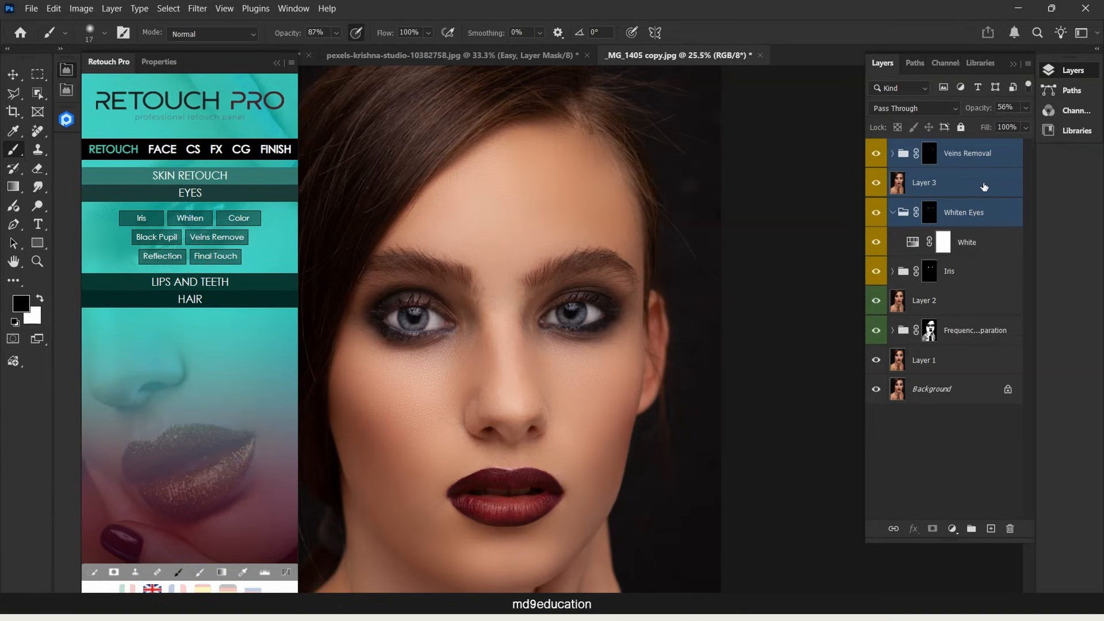
key(ctrl+g)
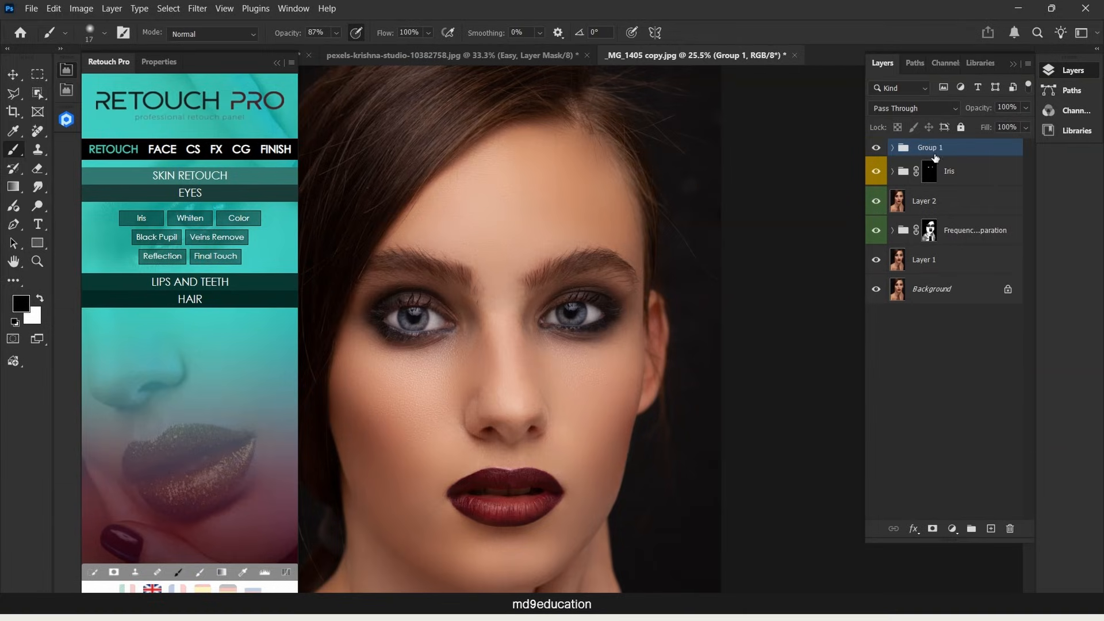
click(876, 148)
click(876, 148)
click(877, 148)
click(876, 149)
click(876, 148)
Lower the new eye-whitening group's opacity to 72% and compare the portrait with and without it.
drag(988, 109, 937, 123)
click(875, 149)
click(875, 148)
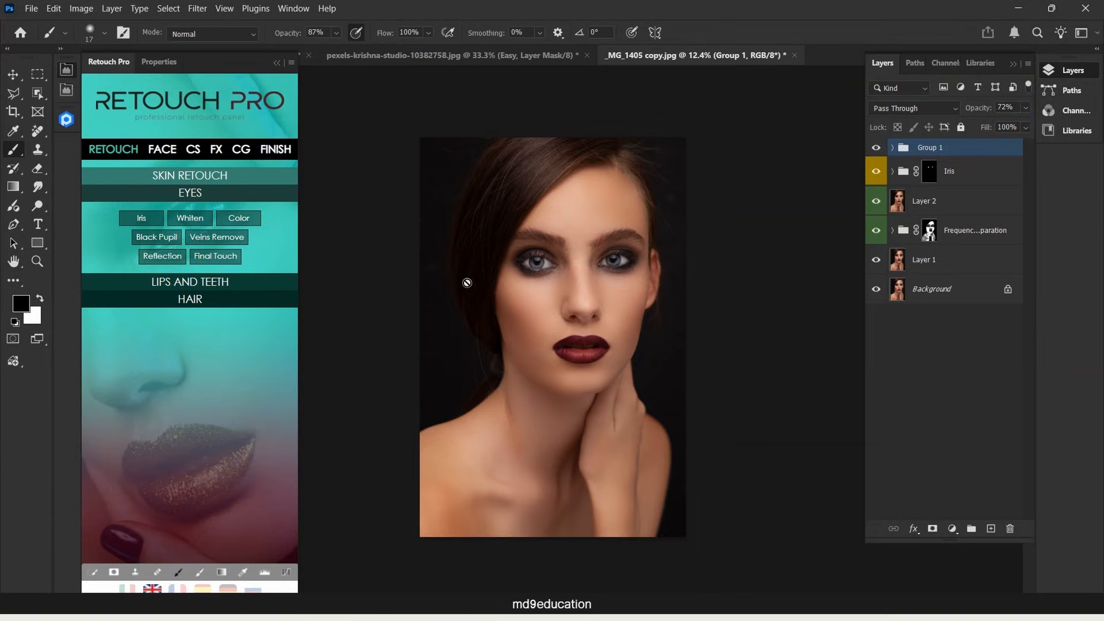